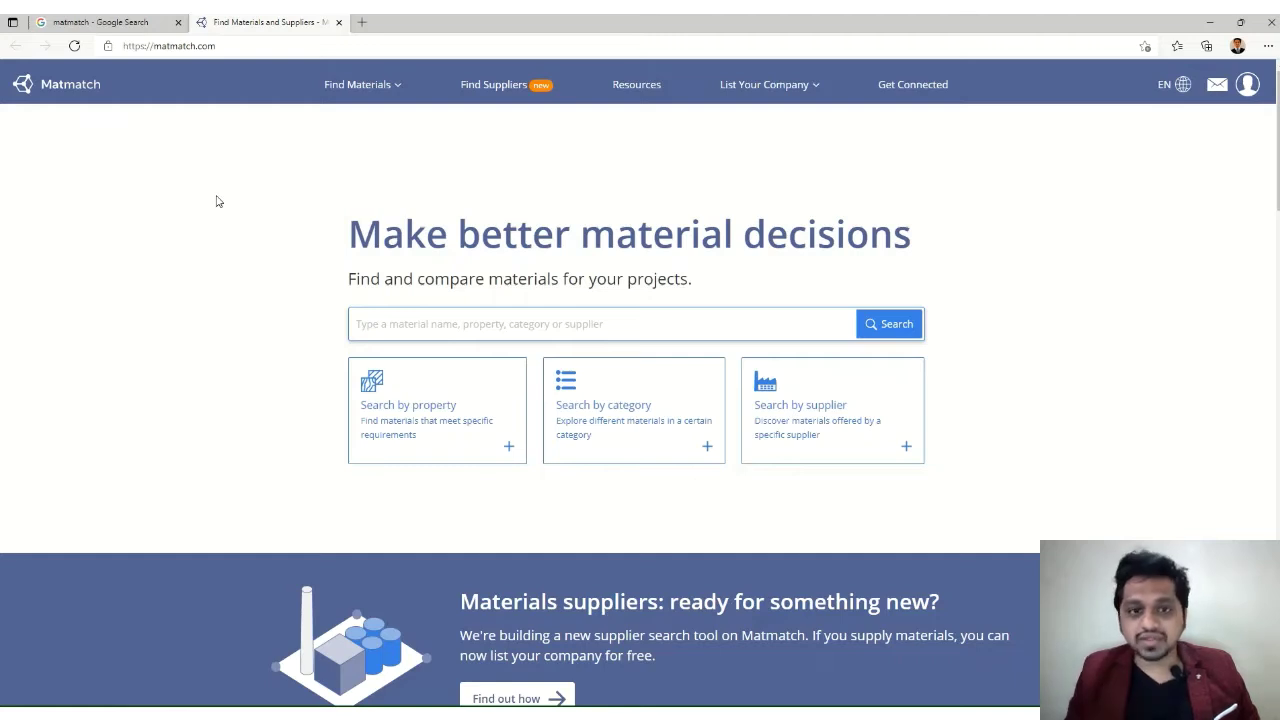
{"action": "left_click", "coordinate": [1250, 86]}
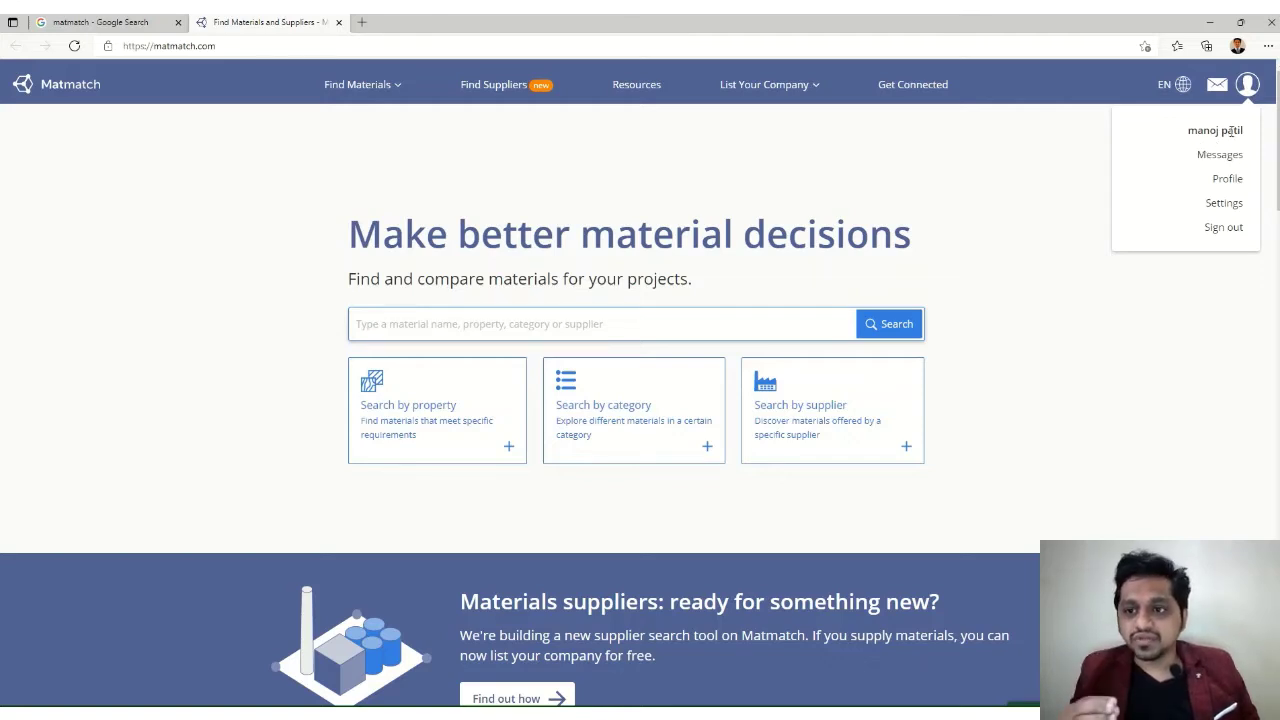
{"action": "left_click", "coordinate": [1009, 152]}
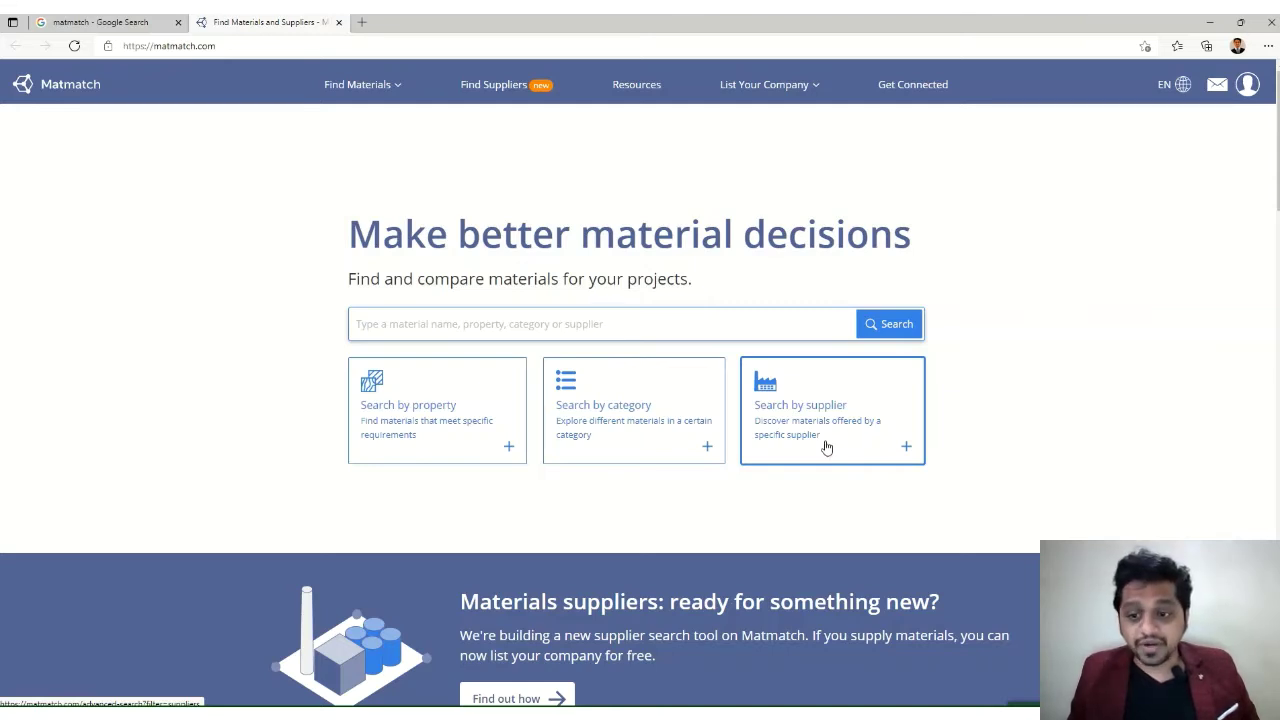
Start a material search by property and add Tensile strength from the Mechanical properties as a filter.
{"action": "left_click", "coordinate": [511, 449]}
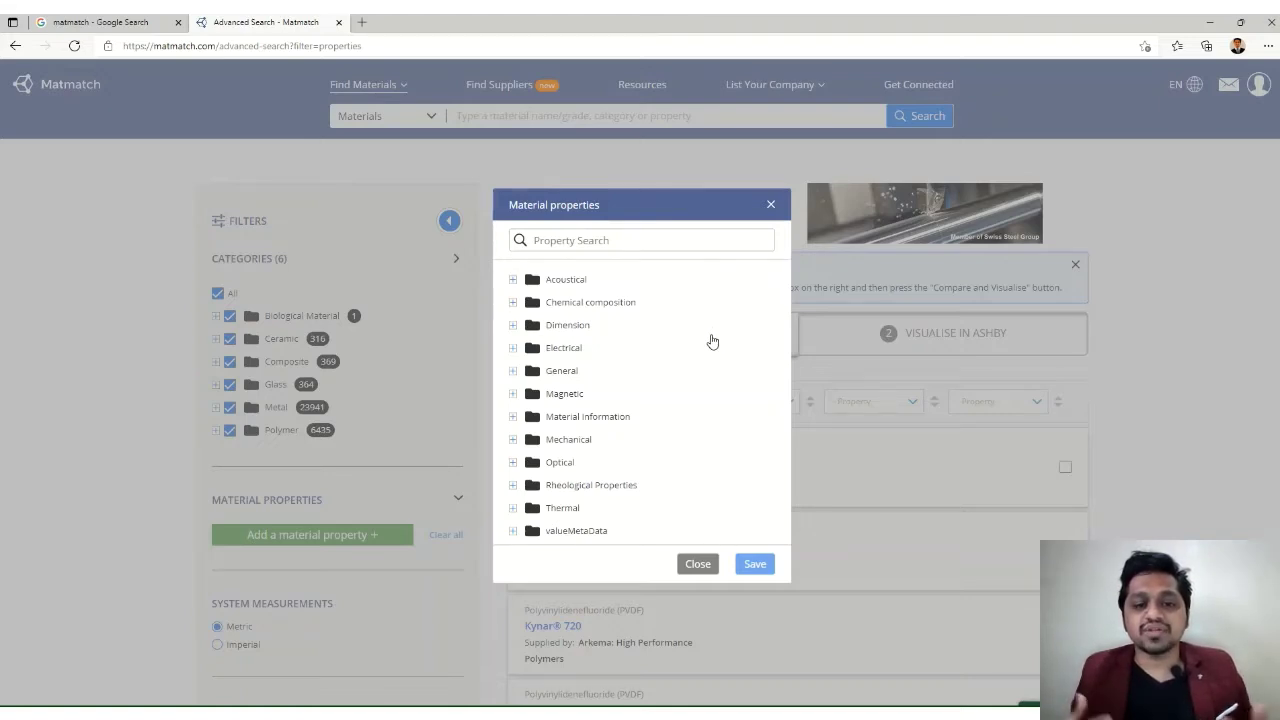
{"action": "left_click", "coordinate": [550, 441]}
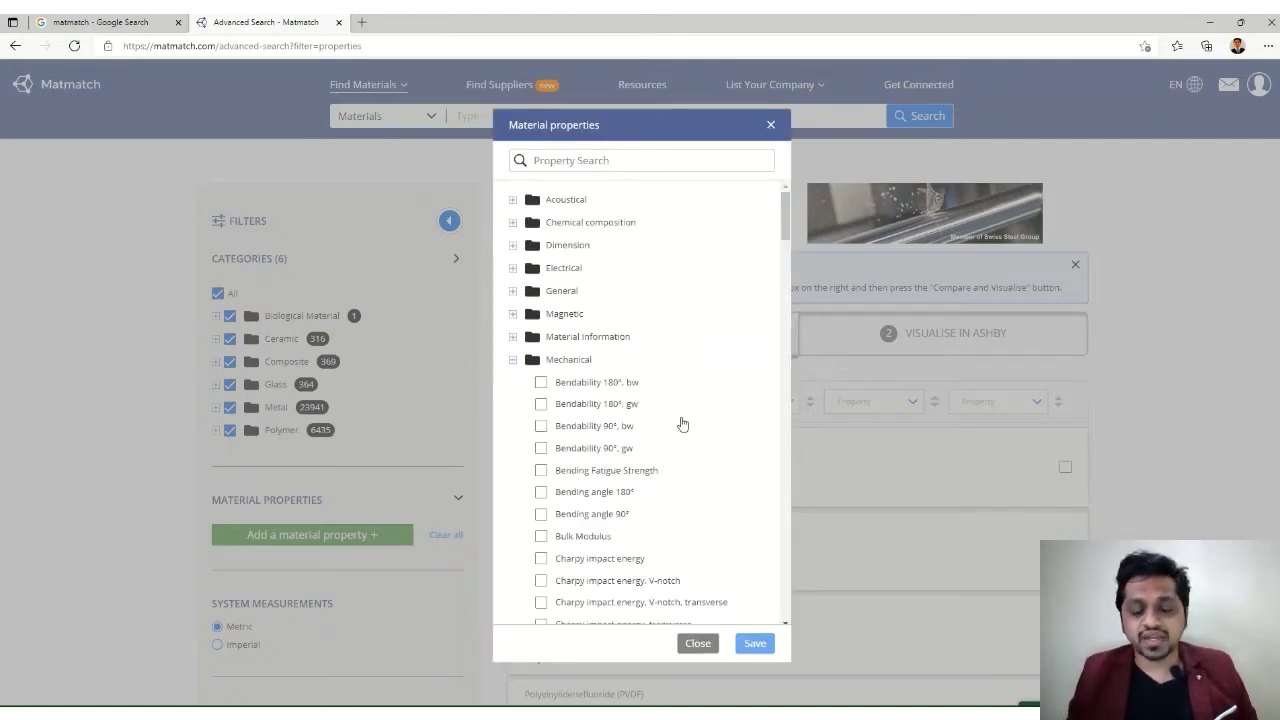
{"action": "scroll", "coordinate": [682, 425], "scroll_direction": "down", "scroll_amount": 5}
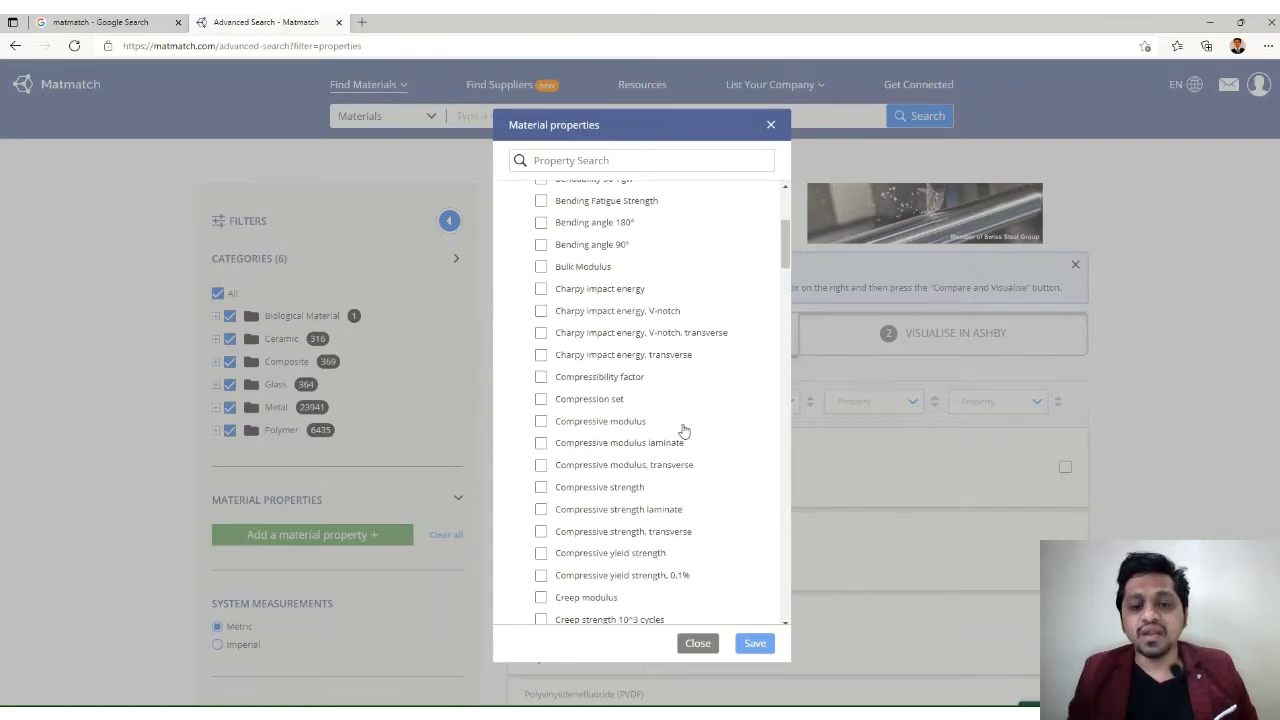
{"action": "scroll", "coordinate": [683, 430], "scroll_direction": "down", "scroll_amount": 3}
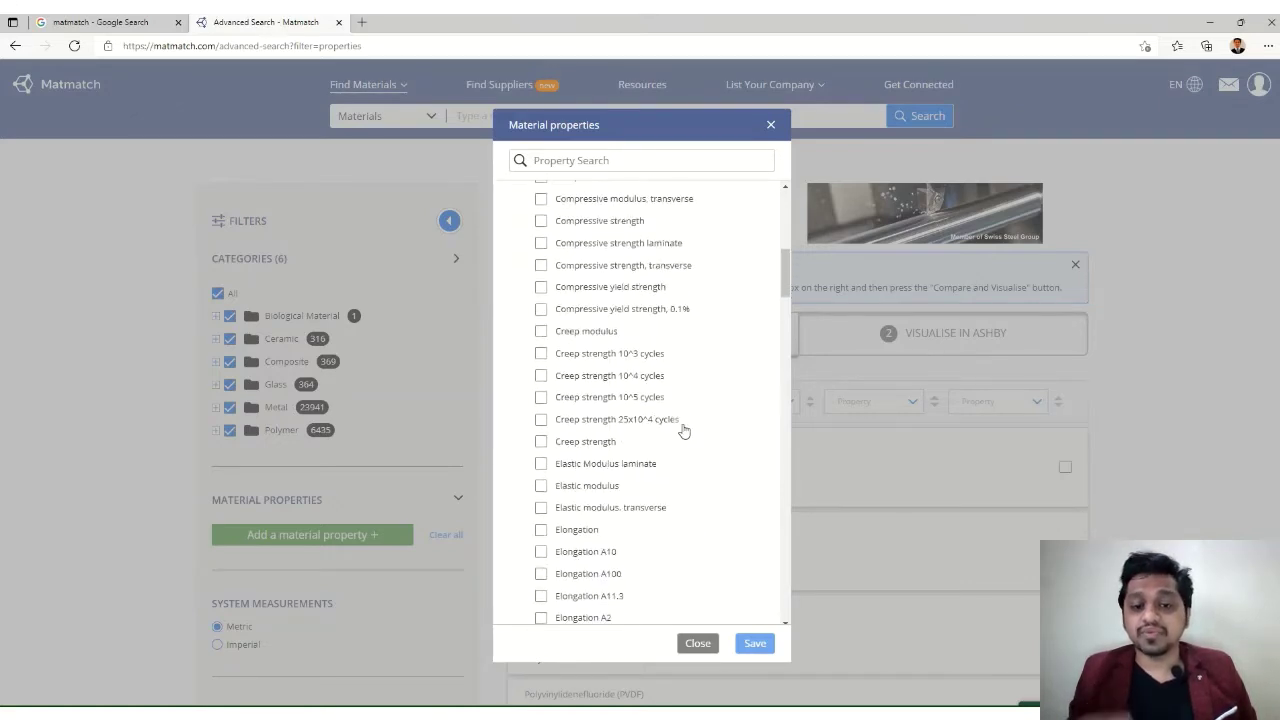
{"action": "scroll", "coordinate": [678, 443], "scroll_direction": "down", "scroll_amount": 3}
{"action": "scroll", "coordinate": [679, 446], "scroll_direction": "down", "scroll_amount": 3}
{"action": "scroll", "coordinate": [679, 446], "scroll_direction": "down", "scroll_amount": 3}
{"action": "scroll", "coordinate": [679, 447], "scroll_direction": "down", "scroll_amount": 5}
{"action": "scroll", "coordinate": [679, 447], "scroll_direction": "down", "scroll_amount": 5}
{"action": "scroll", "coordinate": [679, 447], "scroll_direction": "down", "scroll_amount": 6}
{"action": "scroll", "coordinate": [679, 447], "scroll_direction": "down", "scroll_amount": 6}
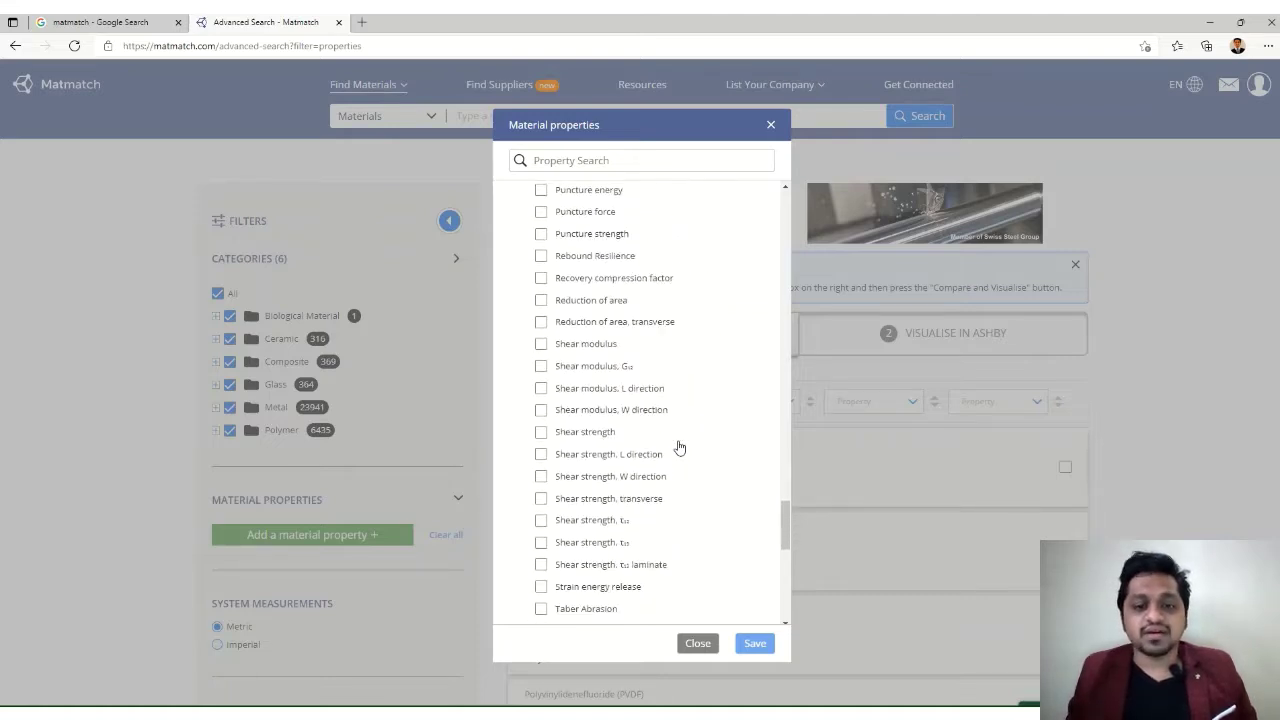
{"action": "scroll", "coordinate": [679, 447], "scroll_direction": "down", "scroll_amount": 4}
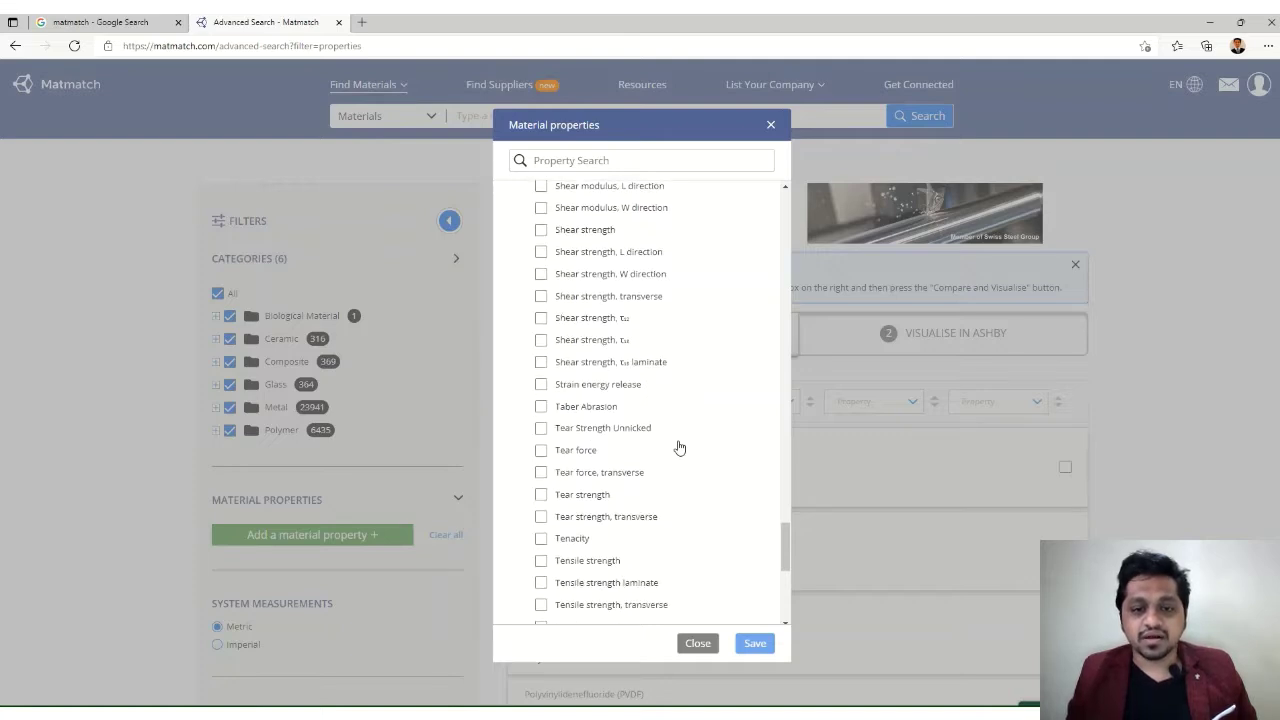
{"action": "scroll", "coordinate": [679, 447], "scroll_direction": "down", "scroll_amount": 2}
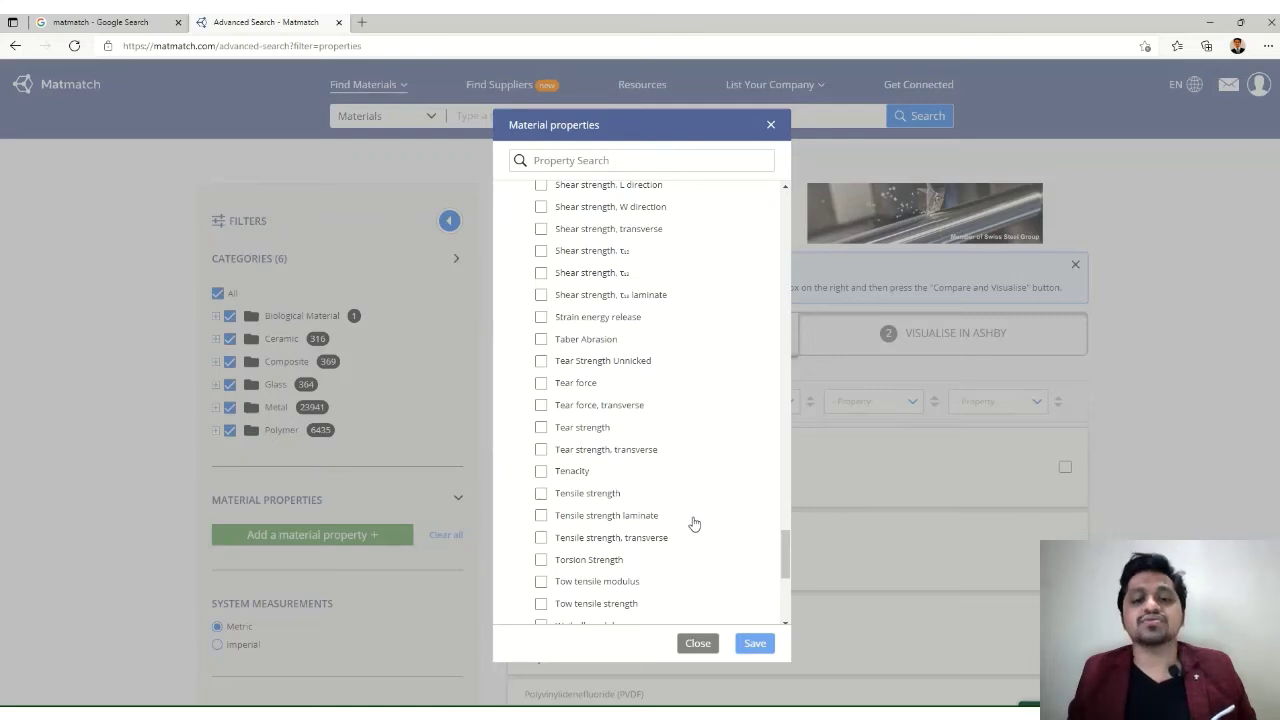
{"action": "left_click", "coordinate": [541, 494]}
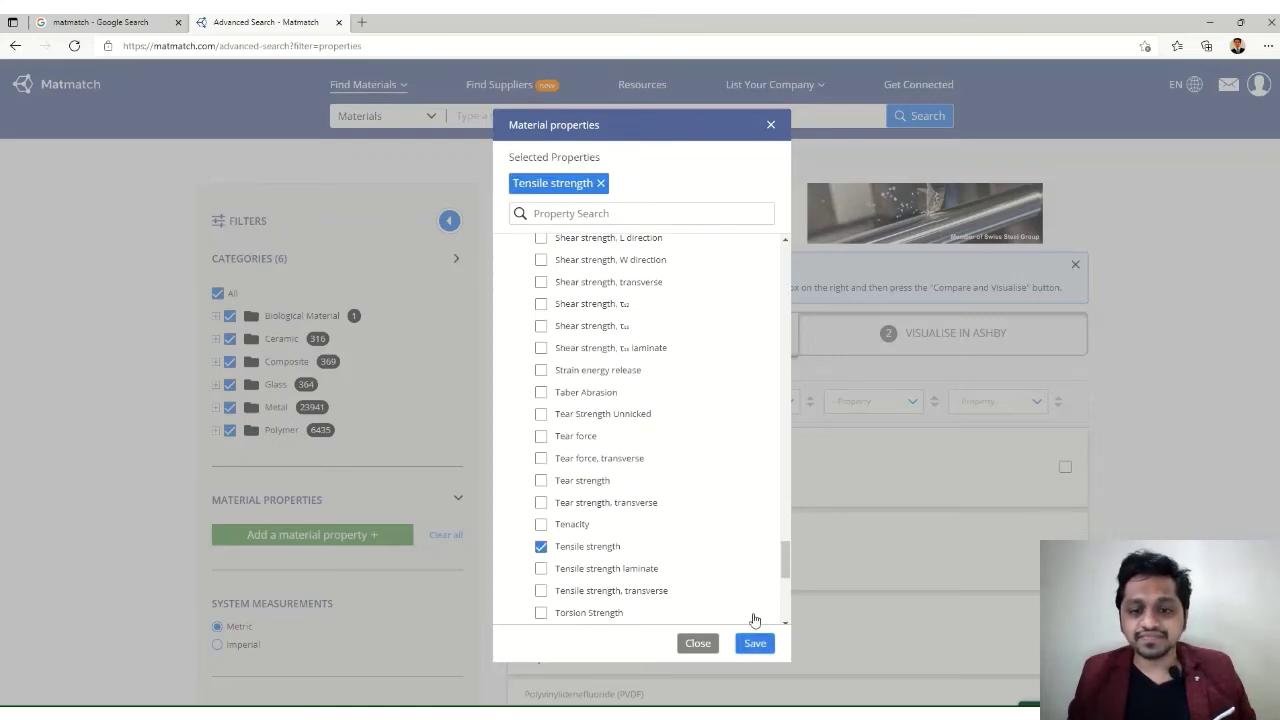
{"action": "left_click", "coordinate": [755, 644]}
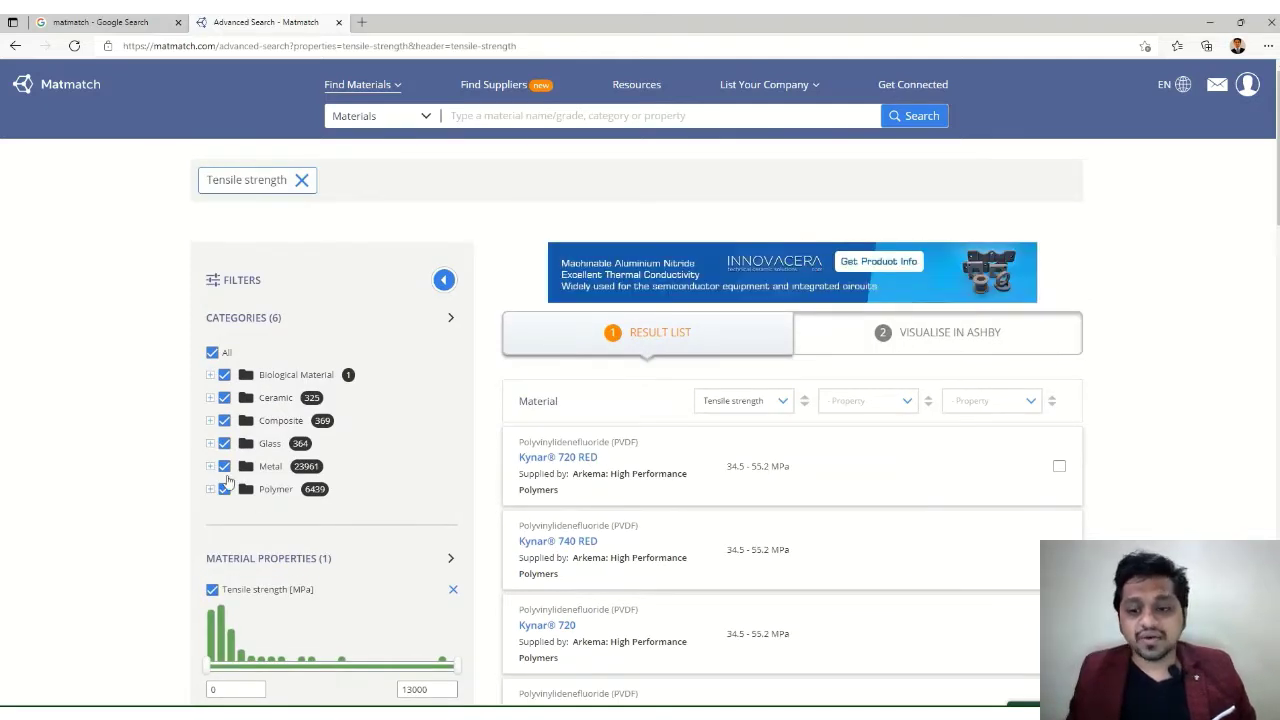
Restrict the material categories to Metal only and limit the maximum tensile strength to about 1096 MPa.
{"action": "left_click", "coordinate": [212, 354]}
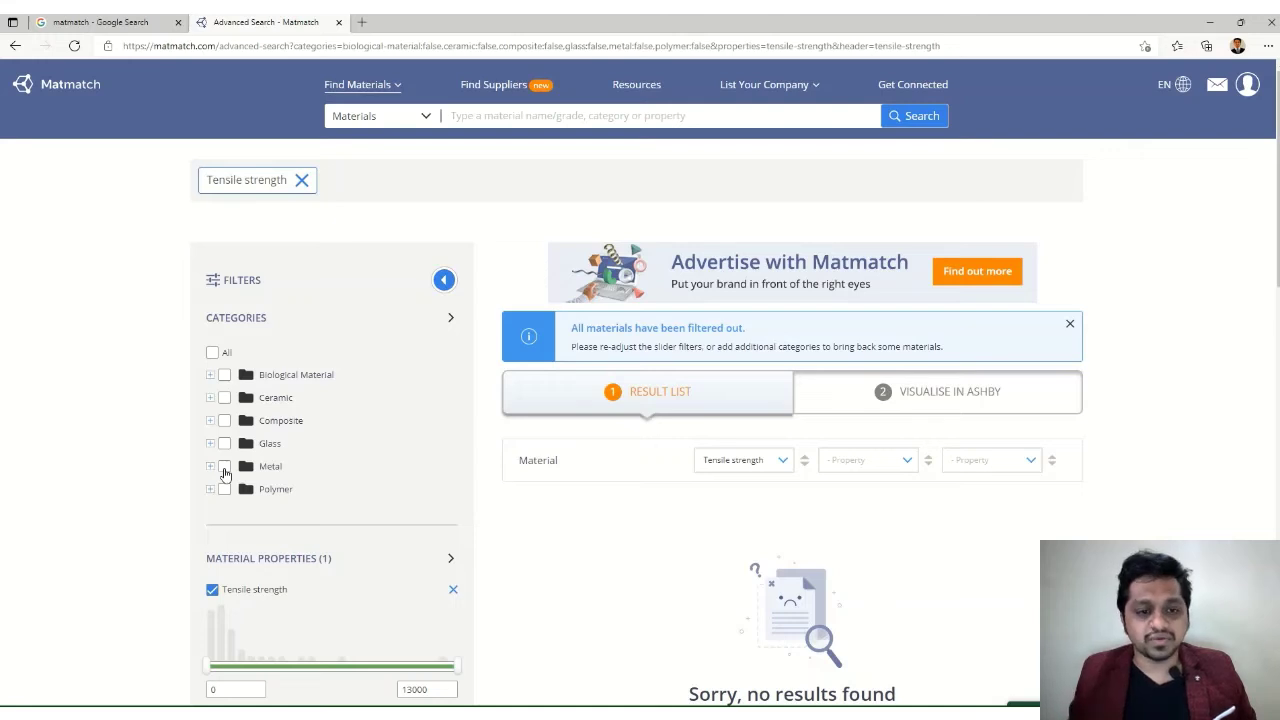
{"action": "left_click", "coordinate": [224, 468]}
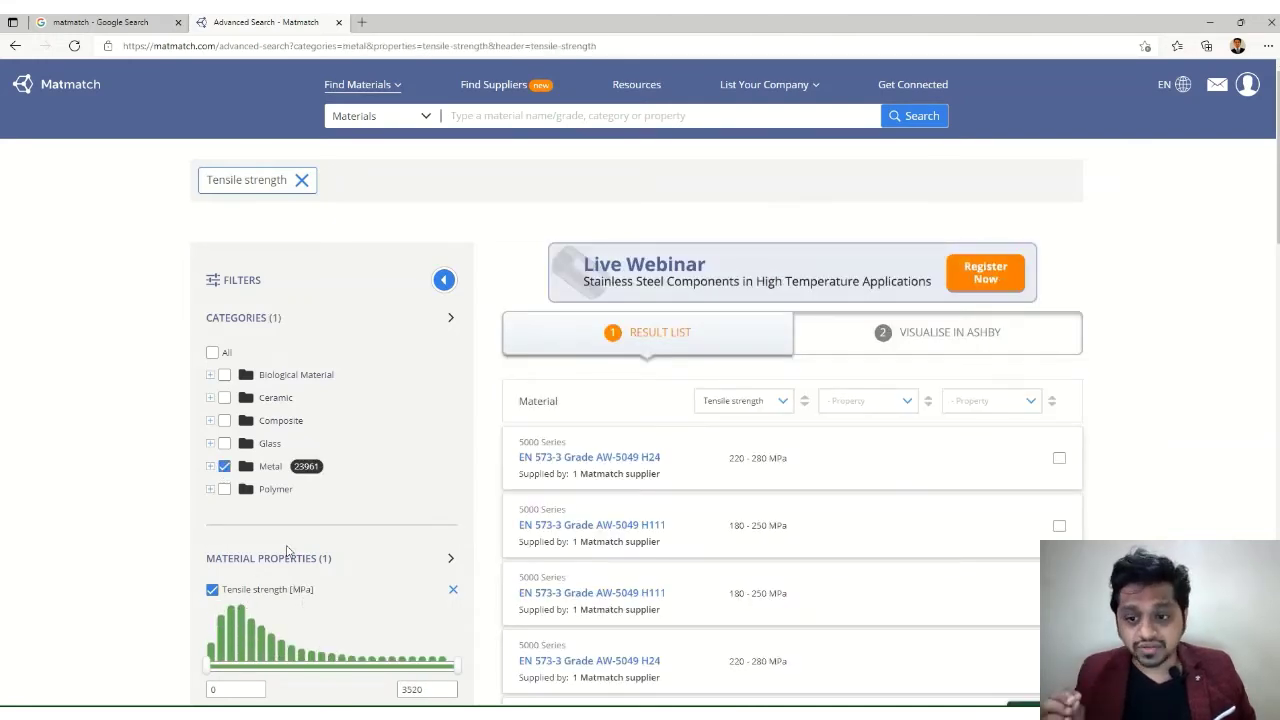
{"action": "scroll", "coordinate": [280, 495], "scroll_direction": "down", "scroll_amount": 2}
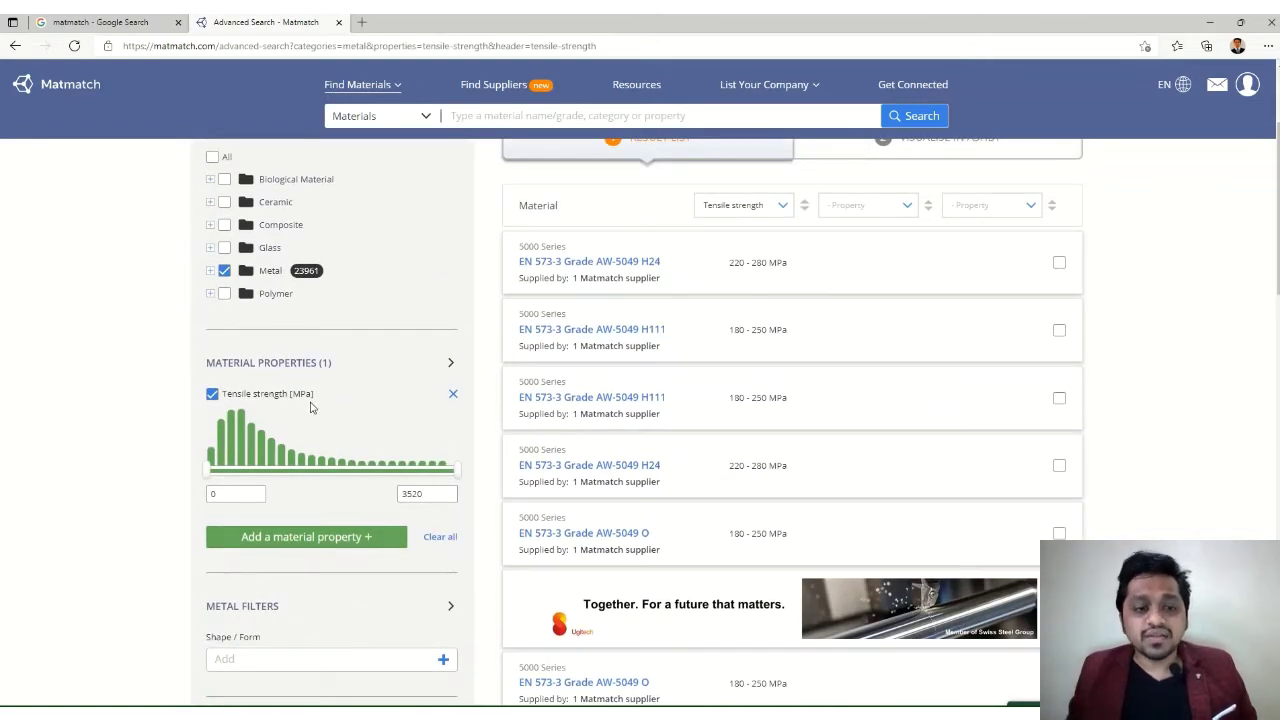
{"action": "left_click_drag", "start_coordinate": [453, 472], "coordinate": [285, 470]}
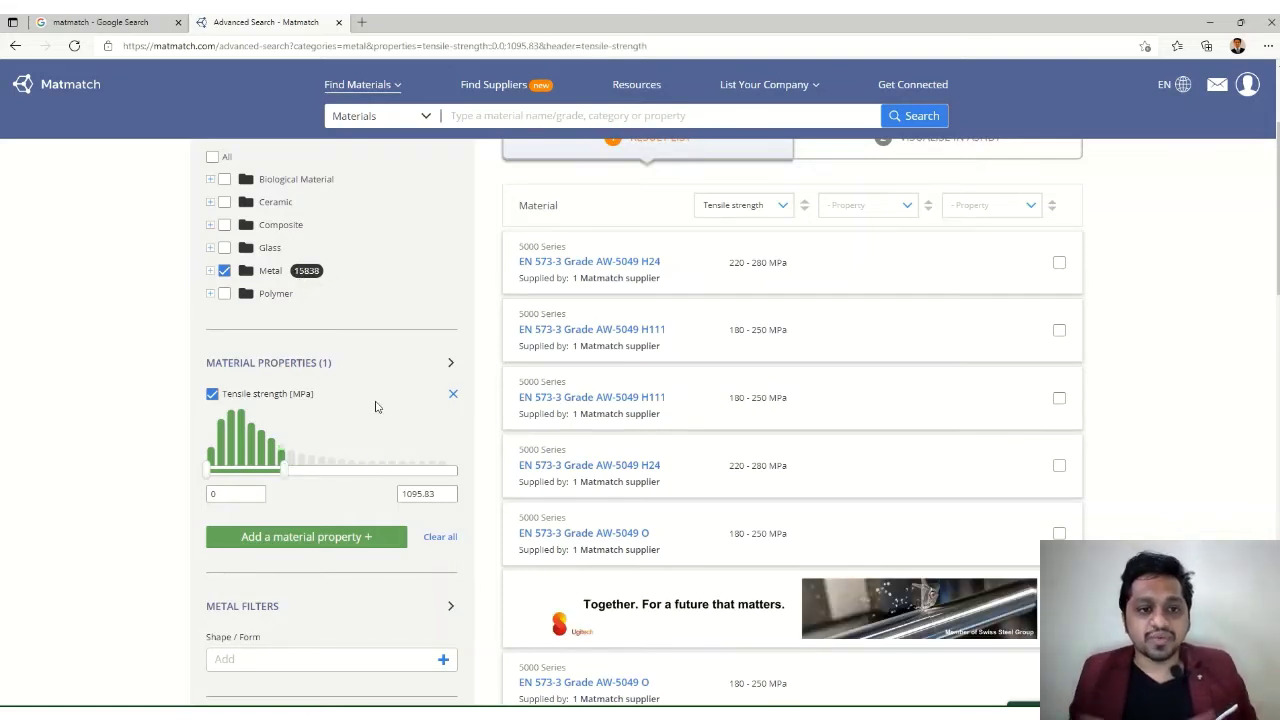
Add the thermal property Coefficient of thermal expansion as a filter and limit its maximum to about 0.0000288 1/K.
{"action": "left_click", "coordinate": [336, 549]}
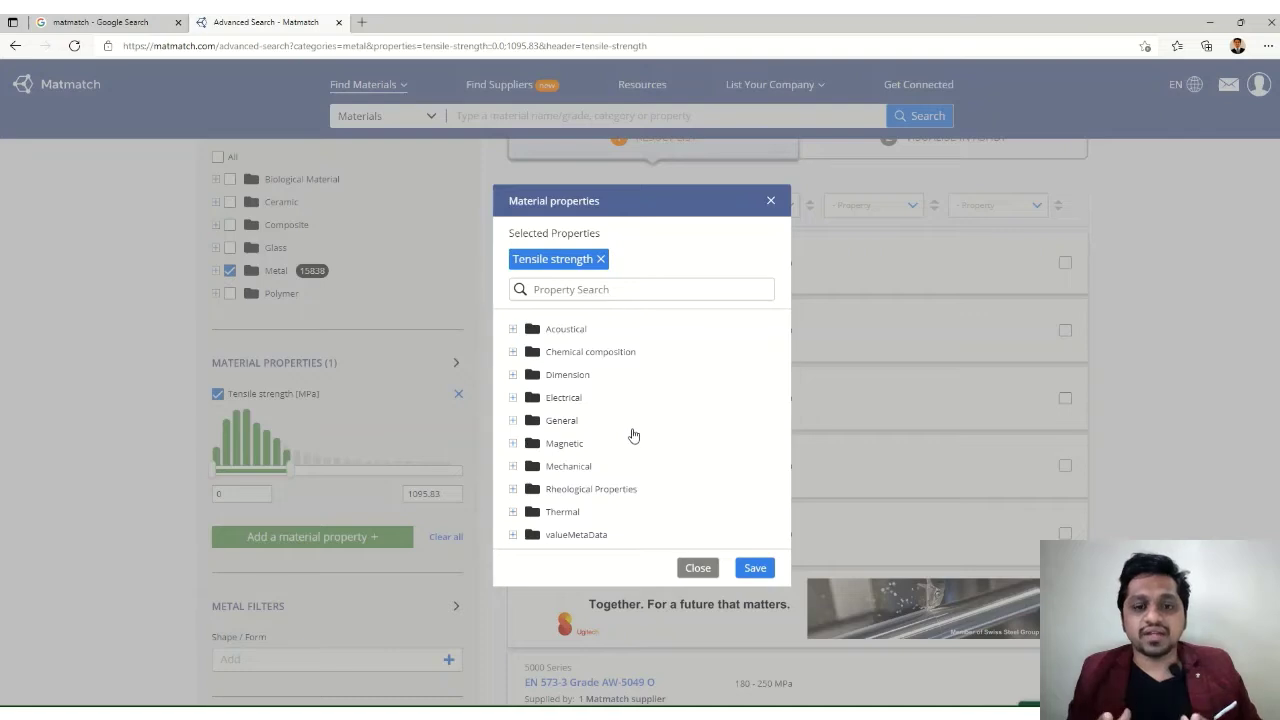
{"action": "left_click", "coordinate": [563, 513]}
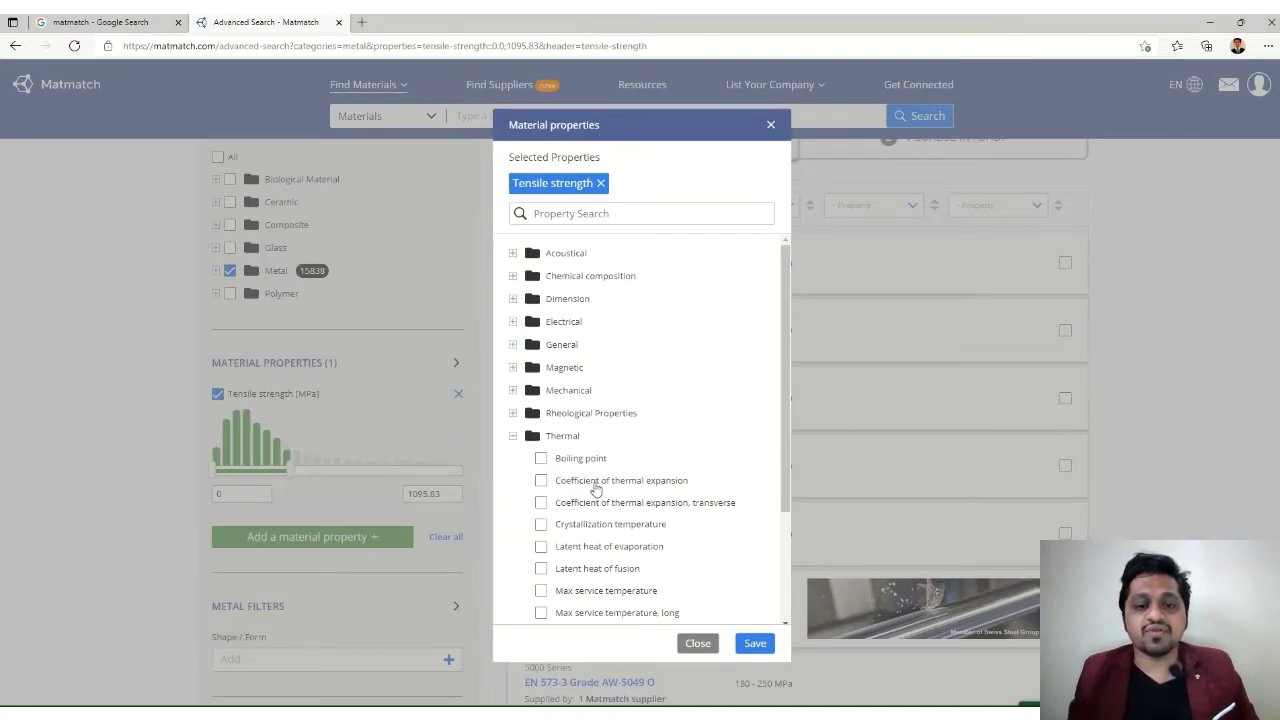
{"action": "left_click", "coordinate": [541, 482]}
{"action": "left_click", "coordinate": [753, 643]}
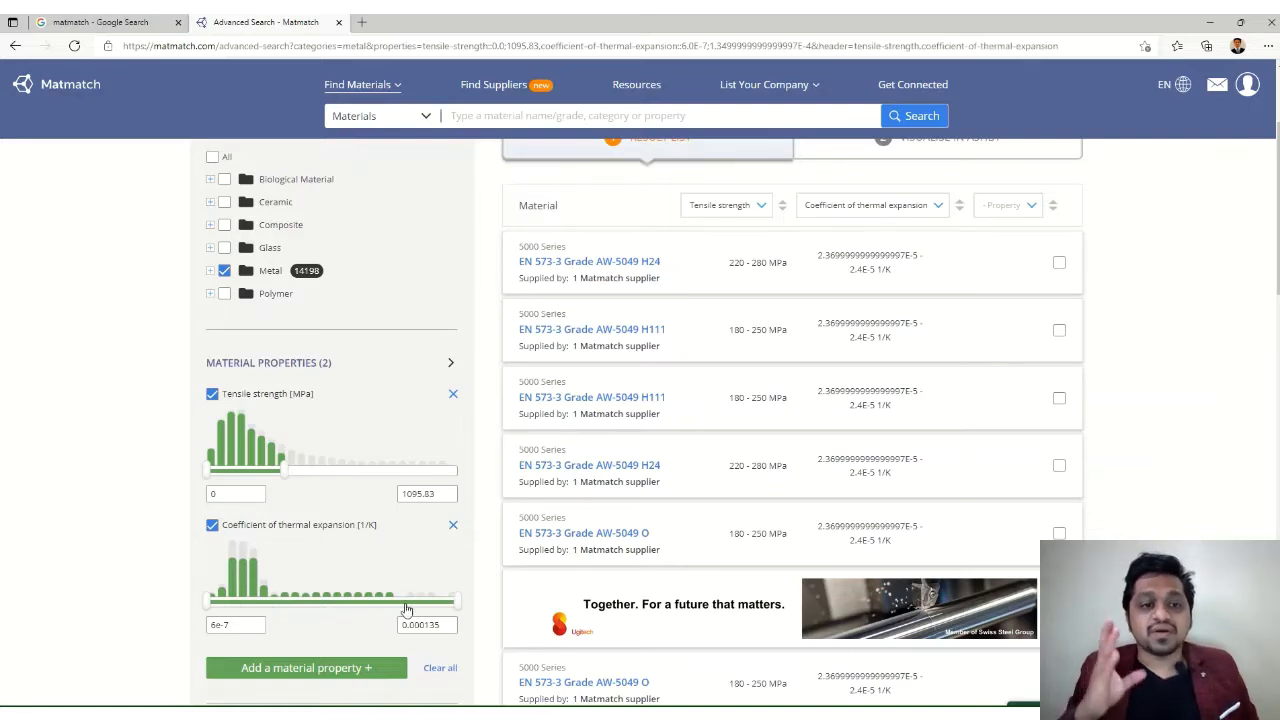
{"action": "left_click_drag", "start_coordinate": [460, 606], "coordinate": [259, 601]}
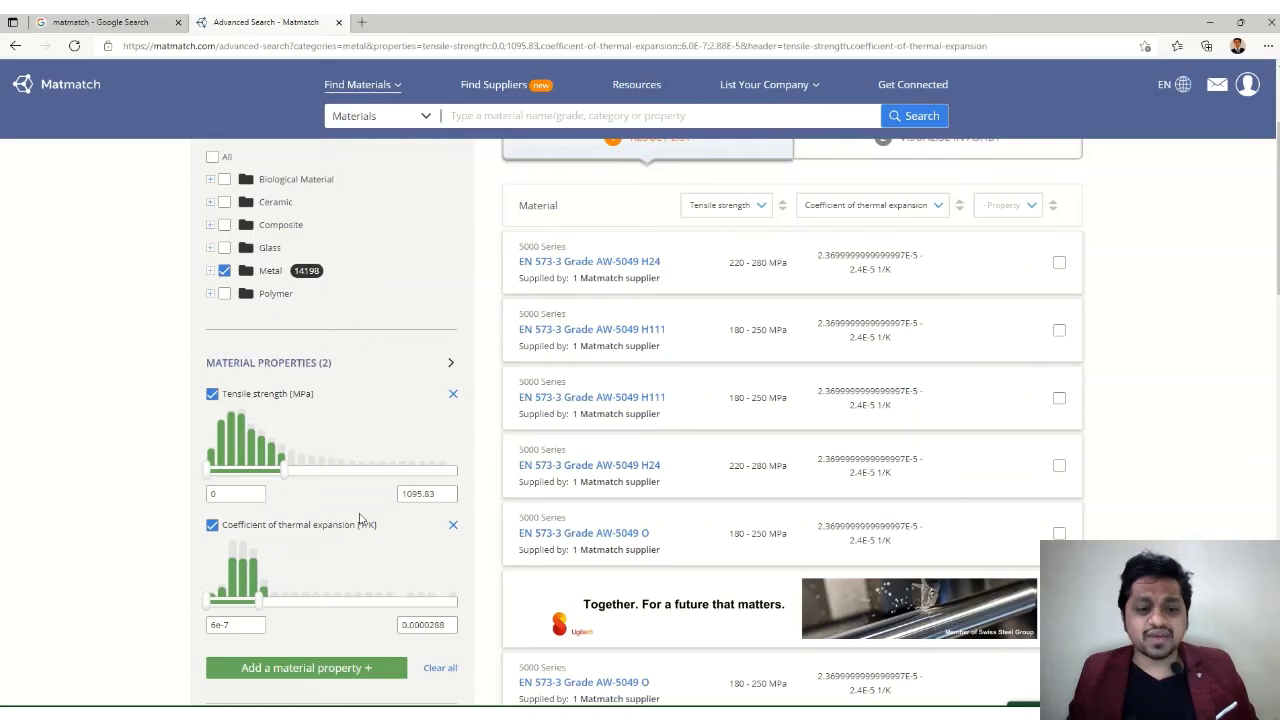
Browse the available shapes and forms in the metal filters and filter the materials by Square Bar.
{"action": "scroll", "coordinate": [360, 515], "scroll_direction": "down", "scroll_amount": 2}
{"action": "scroll", "coordinate": [357, 521], "scroll_direction": "down", "scroll_amount": 1}
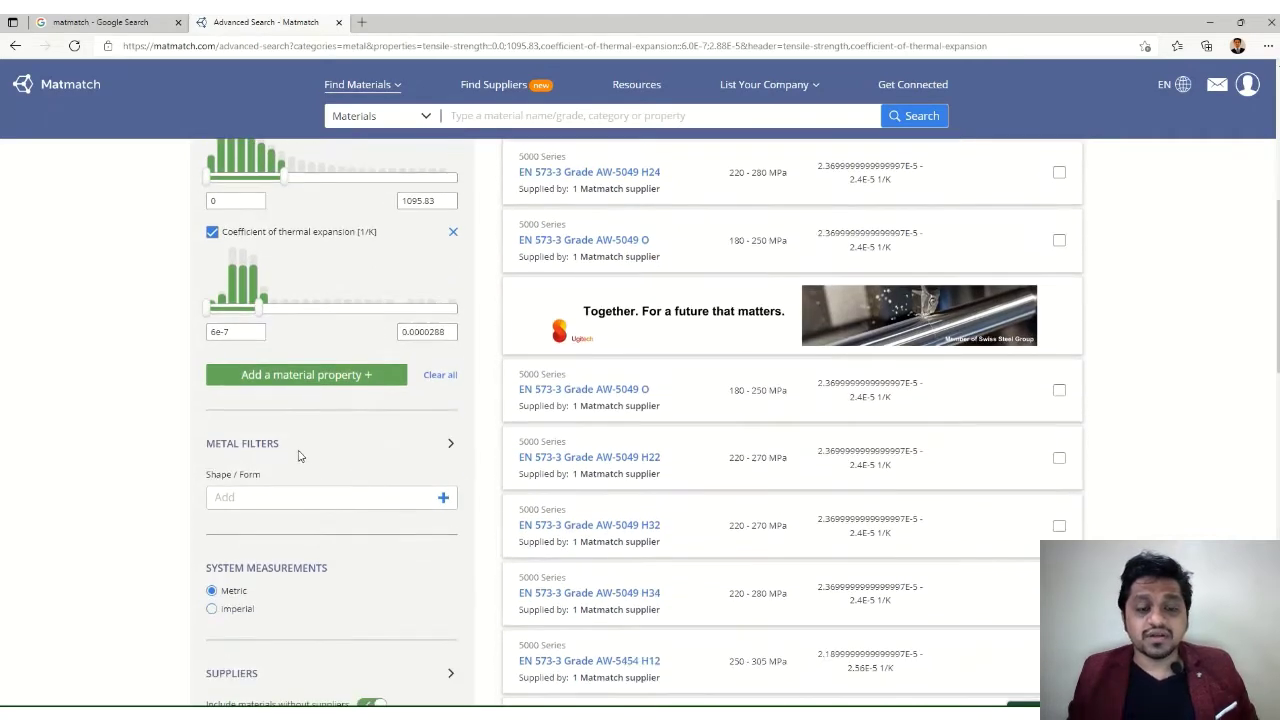
{"action": "left_click", "coordinate": [450, 446]}
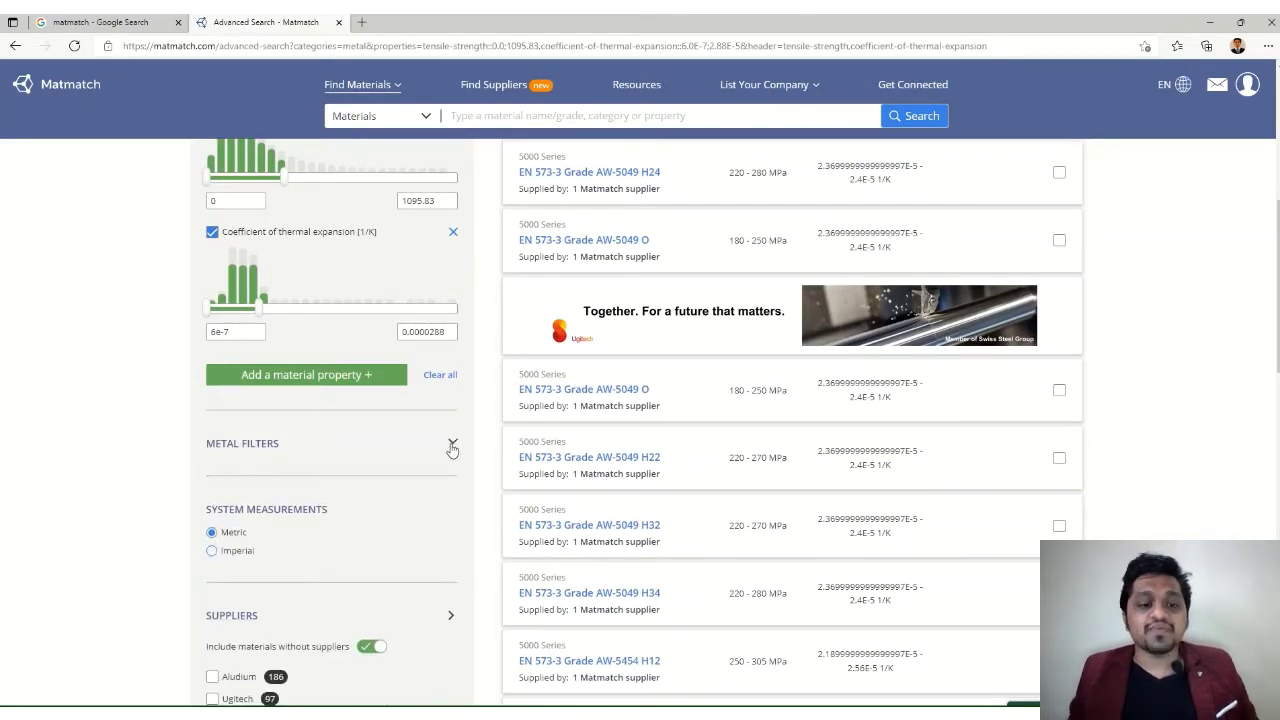
{"action": "left_click", "coordinate": [451, 448]}
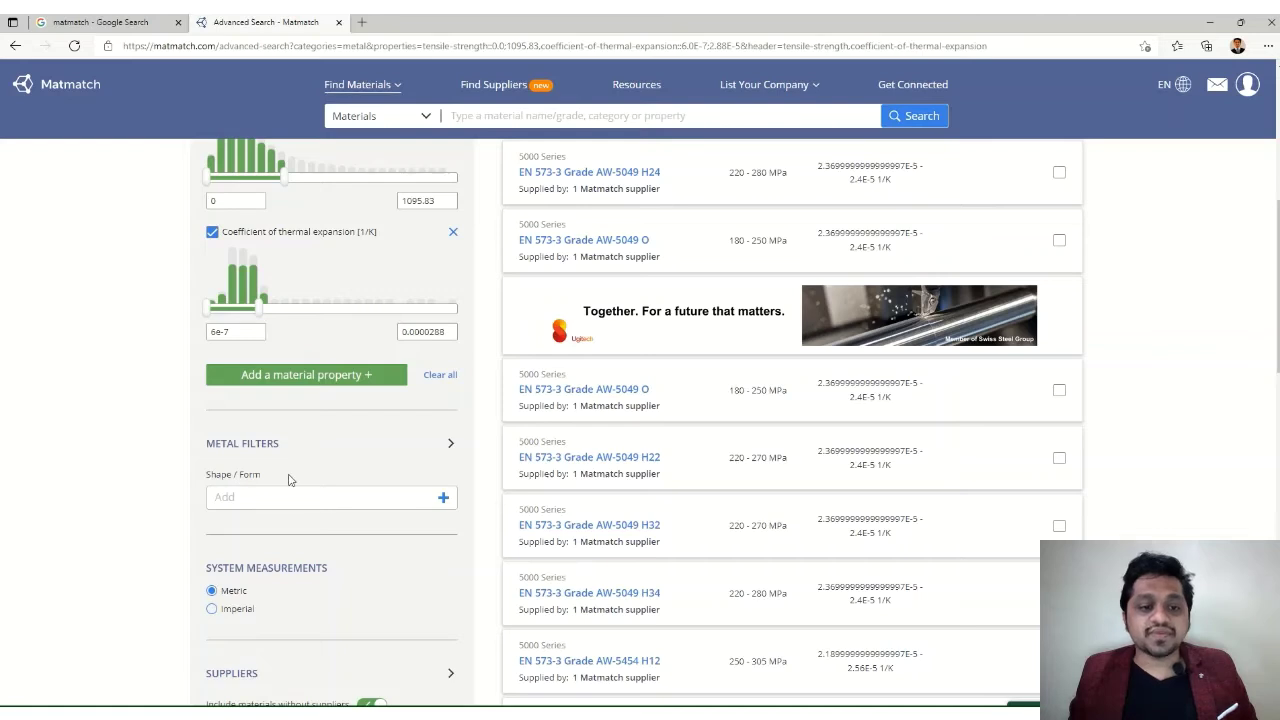
{"action": "left_click", "coordinate": [443, 497]}
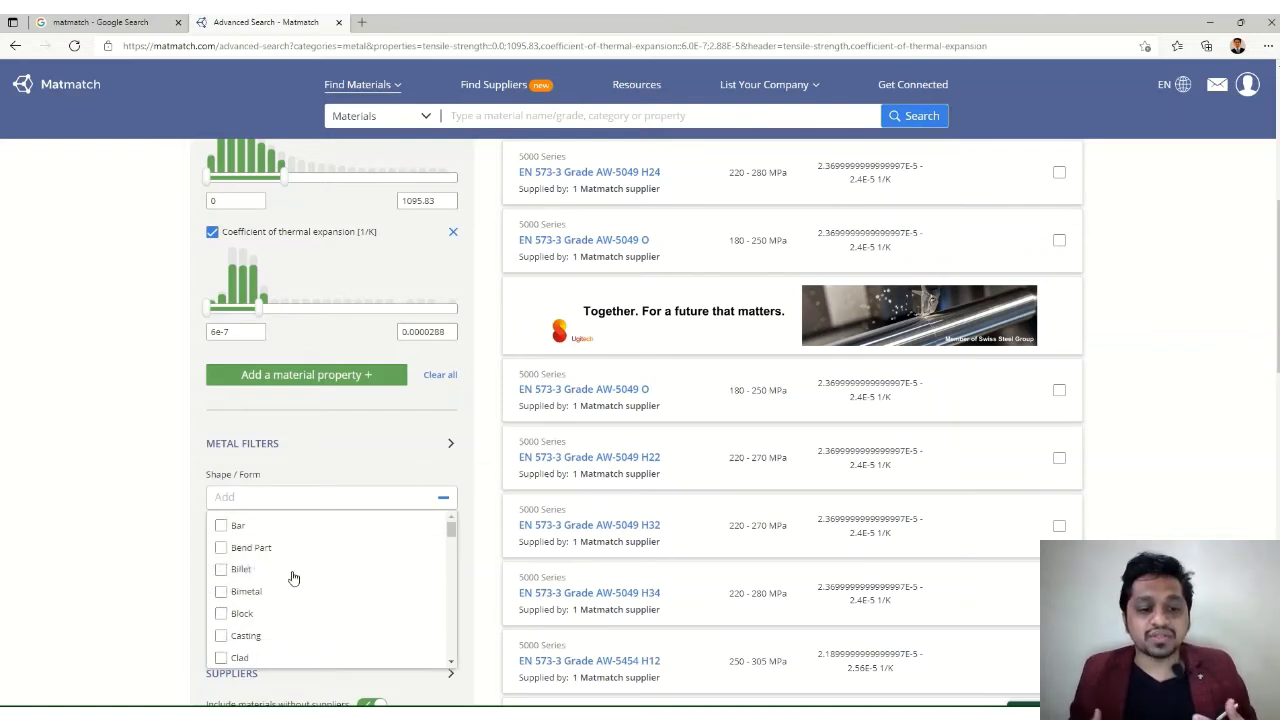
{"action": "scroll", "coordinate": [280, 620], "scroll_direction": "down", "scroll_amount": 1}
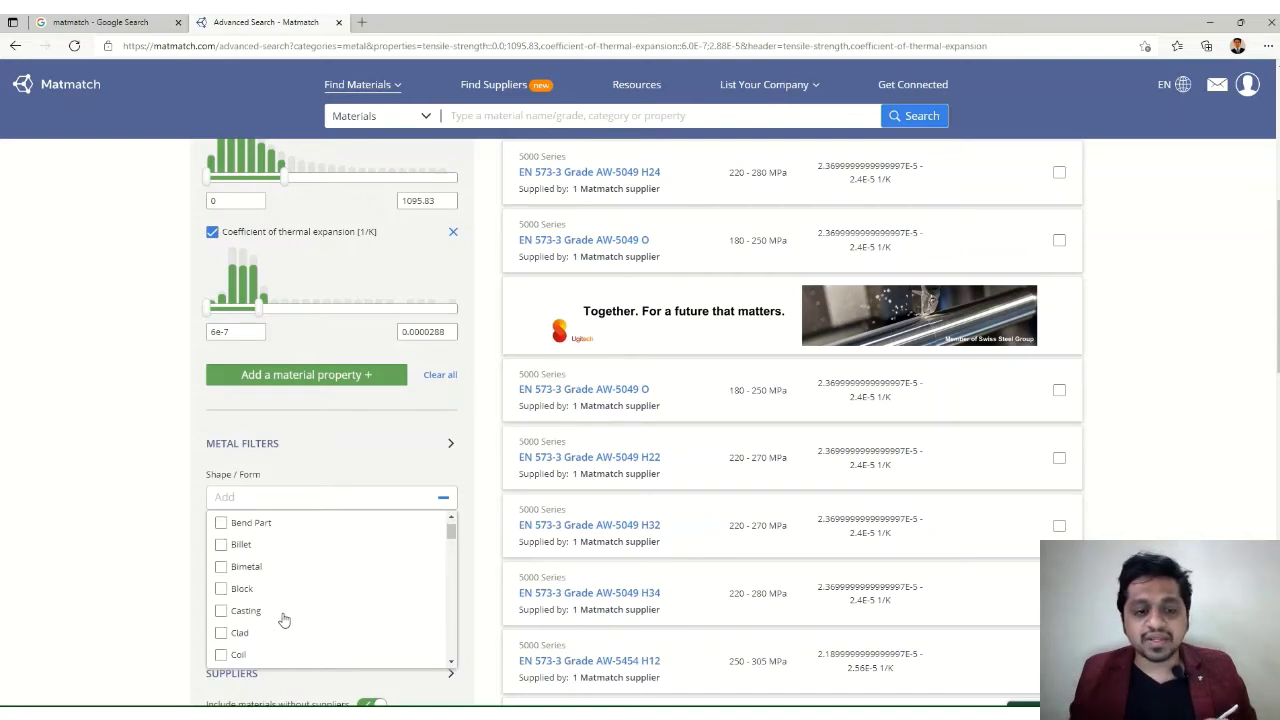
{"action": "scroll", "coordinate": [284, 620], "scroll_direction": "down", "scroll_amount": 4}
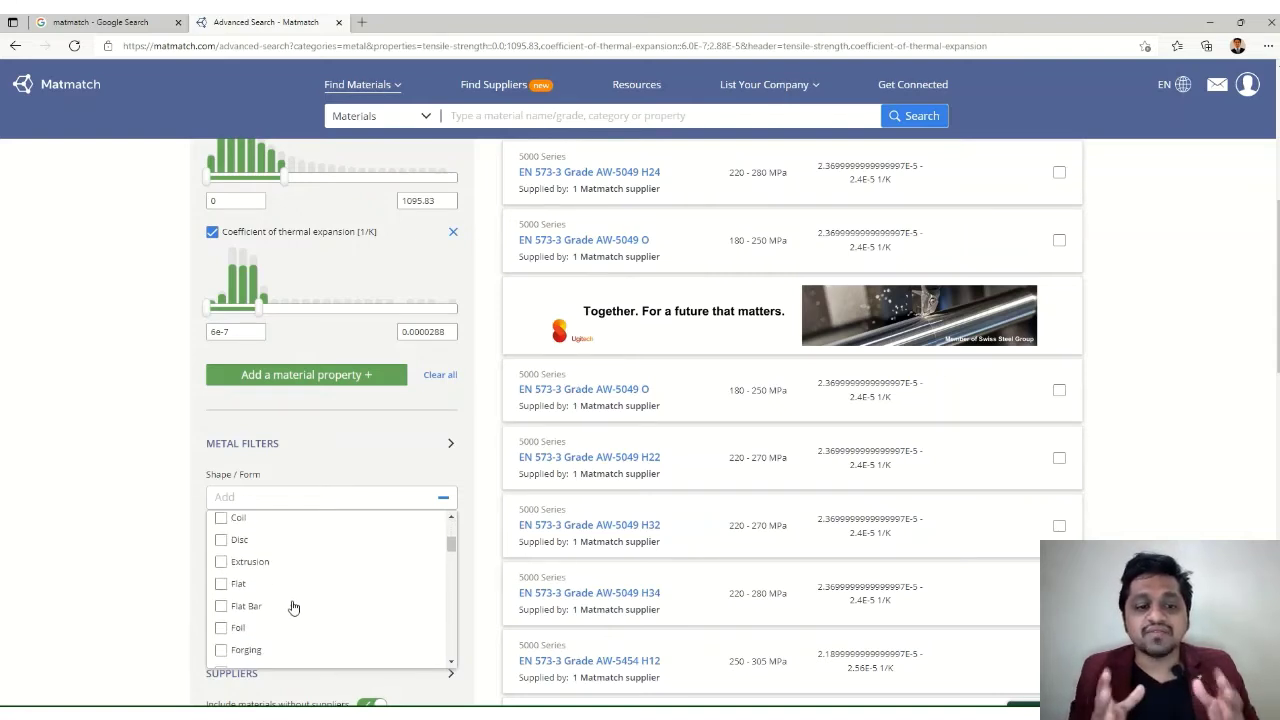
{"action": "scroll", "coordinate": [308, 596], "scroll_direction": "down", "scroll_amount": 1}
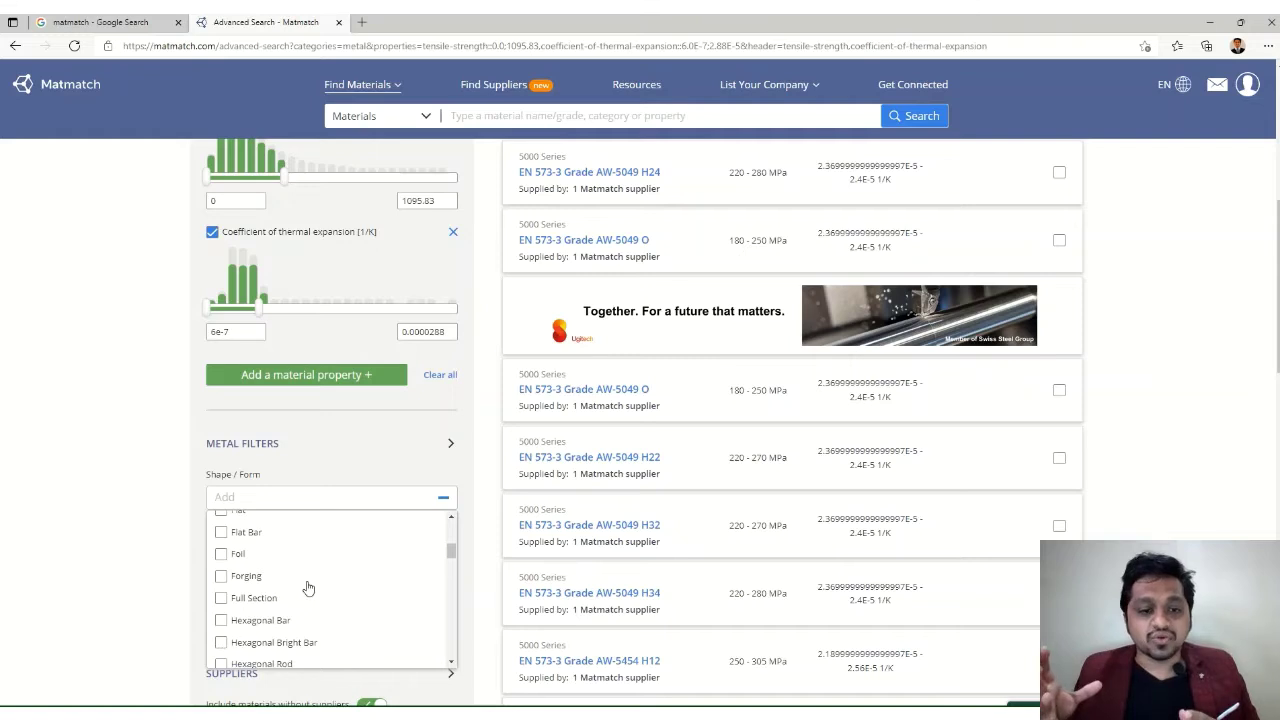
{"action": "scroll", "coordinate": [312, 590], "scroll_direction": "down", "scroll_amount": 2}
{"action": "scroll", "coordinate": [291, 624], "scroll_direction": "down", "scroll_amount": 2}
{"action": "scroll", "coordinate": [290, 605], "scroll_direction": "down", "scroll_amount": 1}
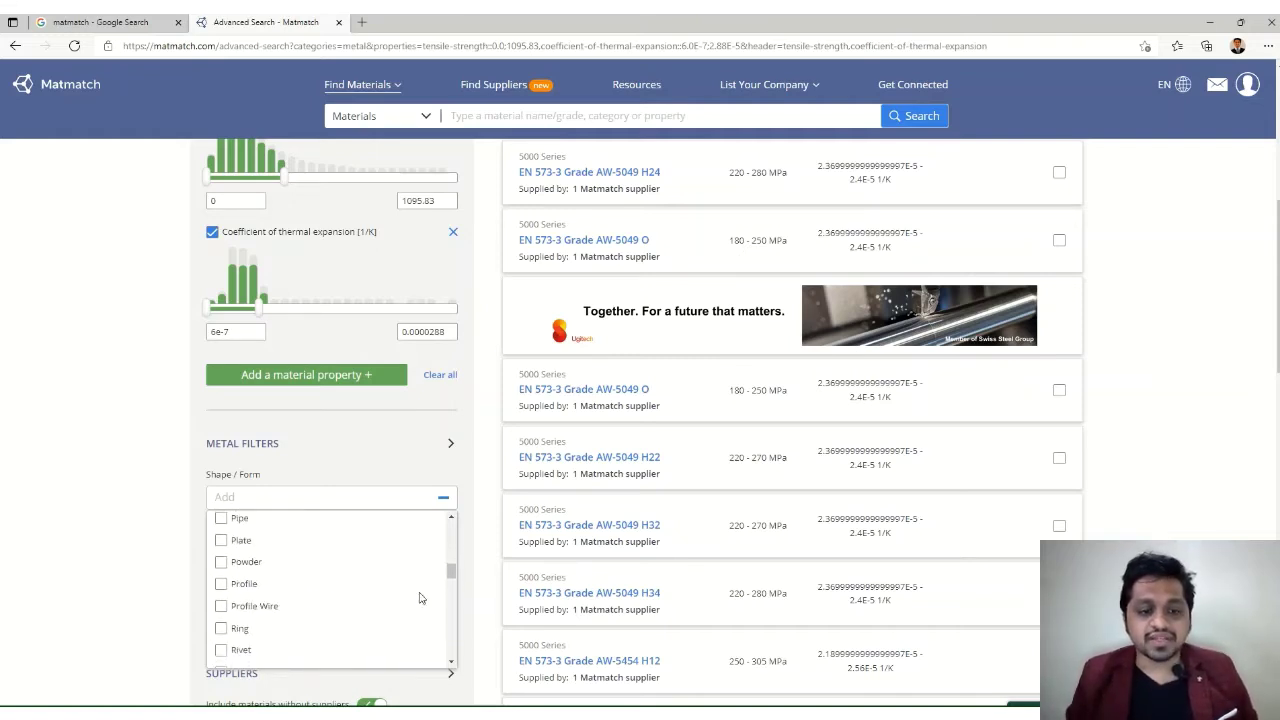
{"action": "left_click_drag", "start_coordinate": [451, 575], "coordinate": [452, 623]}
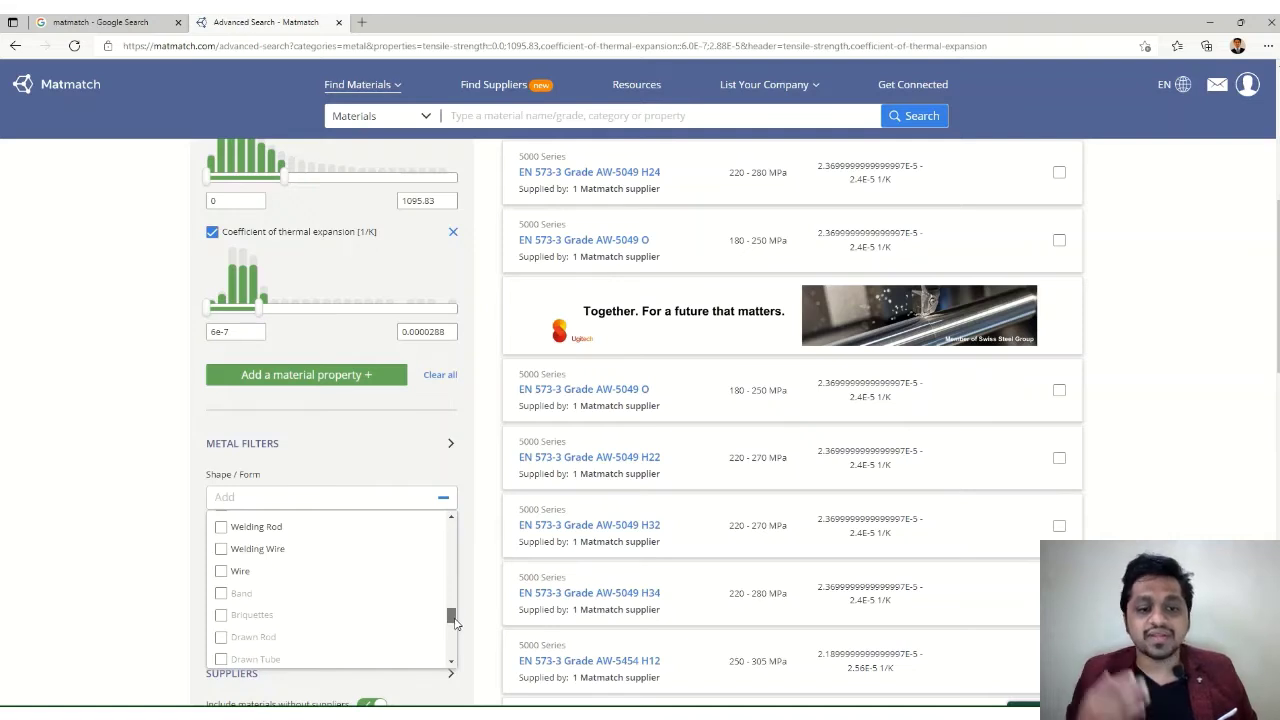
{"action": "left_click_drag", "start_coordinate": [454, 623], "coordinate": [454, 622]}
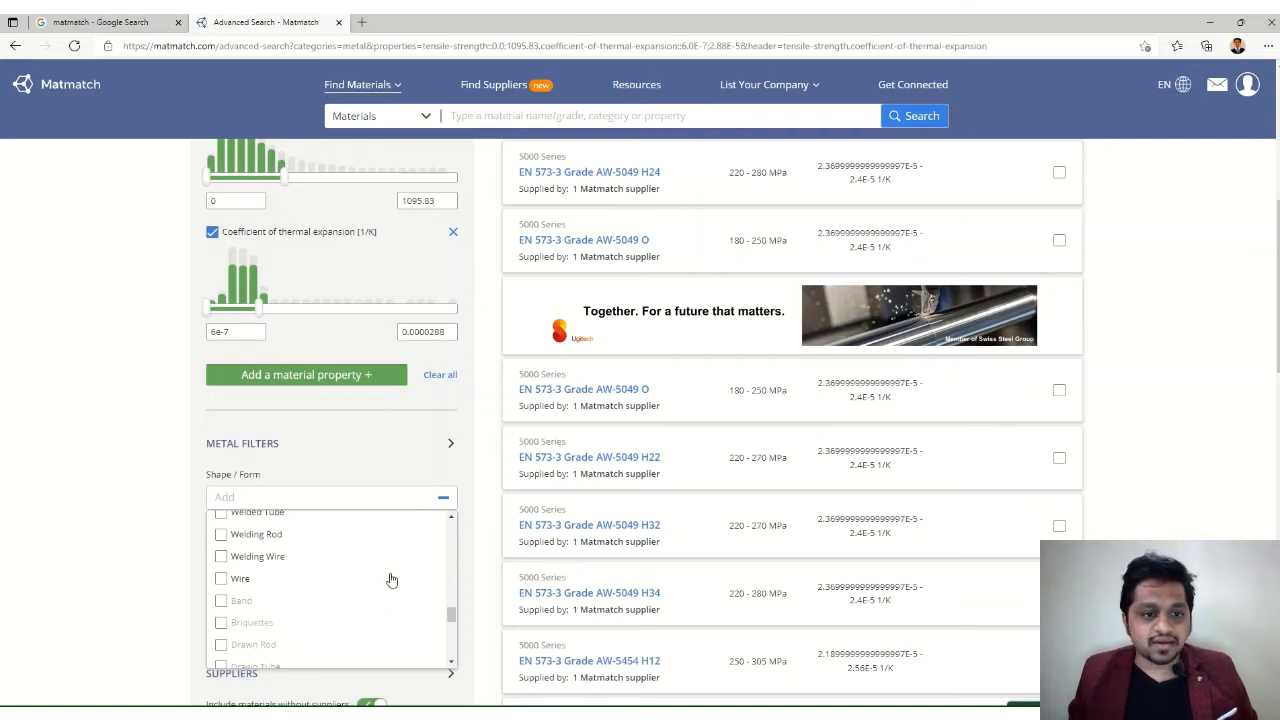
{"action": "left_click_drag", "start_coordinate": [454, 620], "coordinate": [449, 633]}
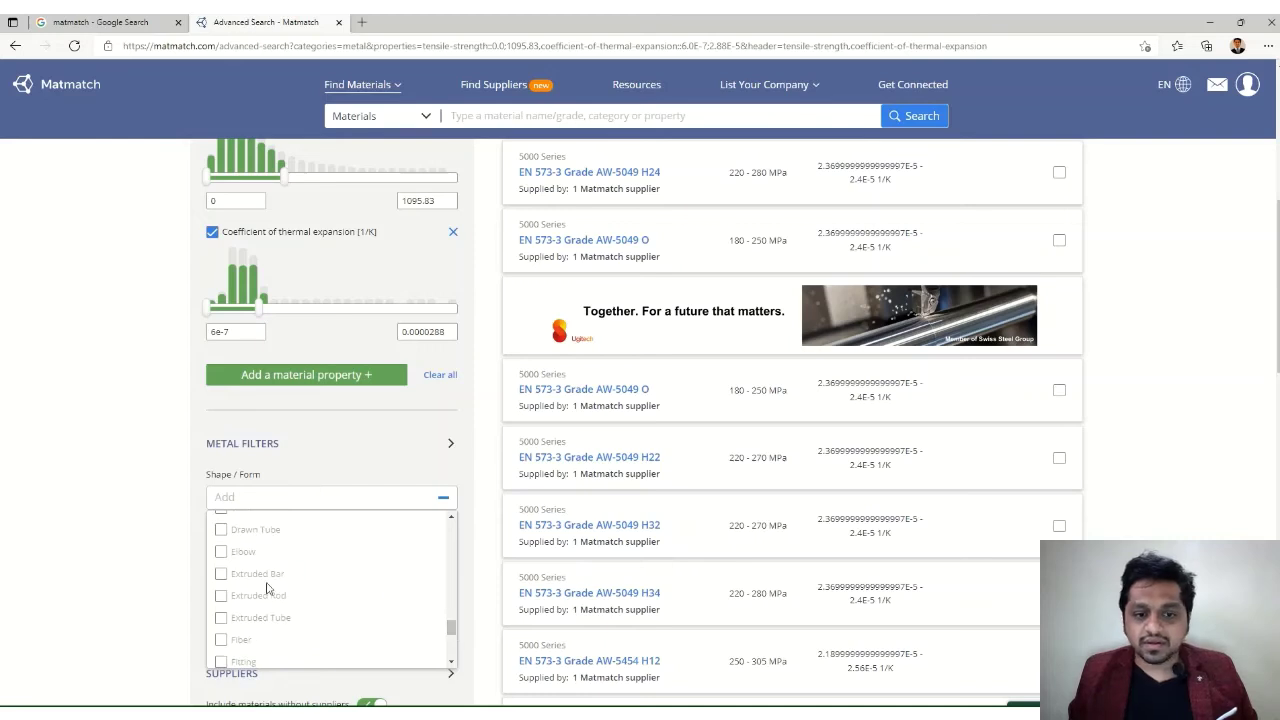
{"action": "scroll", "coordinate": [391, 600], "scroll_direction": "up", "scroll_amount": 5}
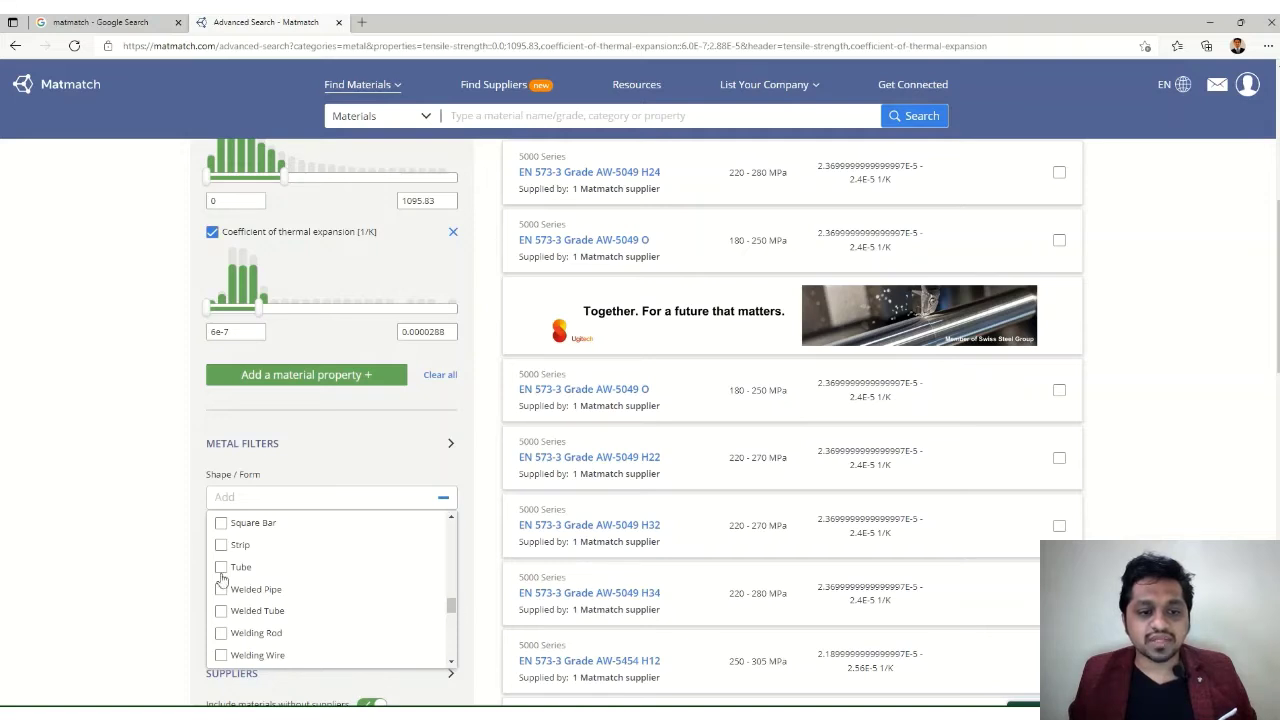
{"action": "left_click", "coordinate": [221, 527]}
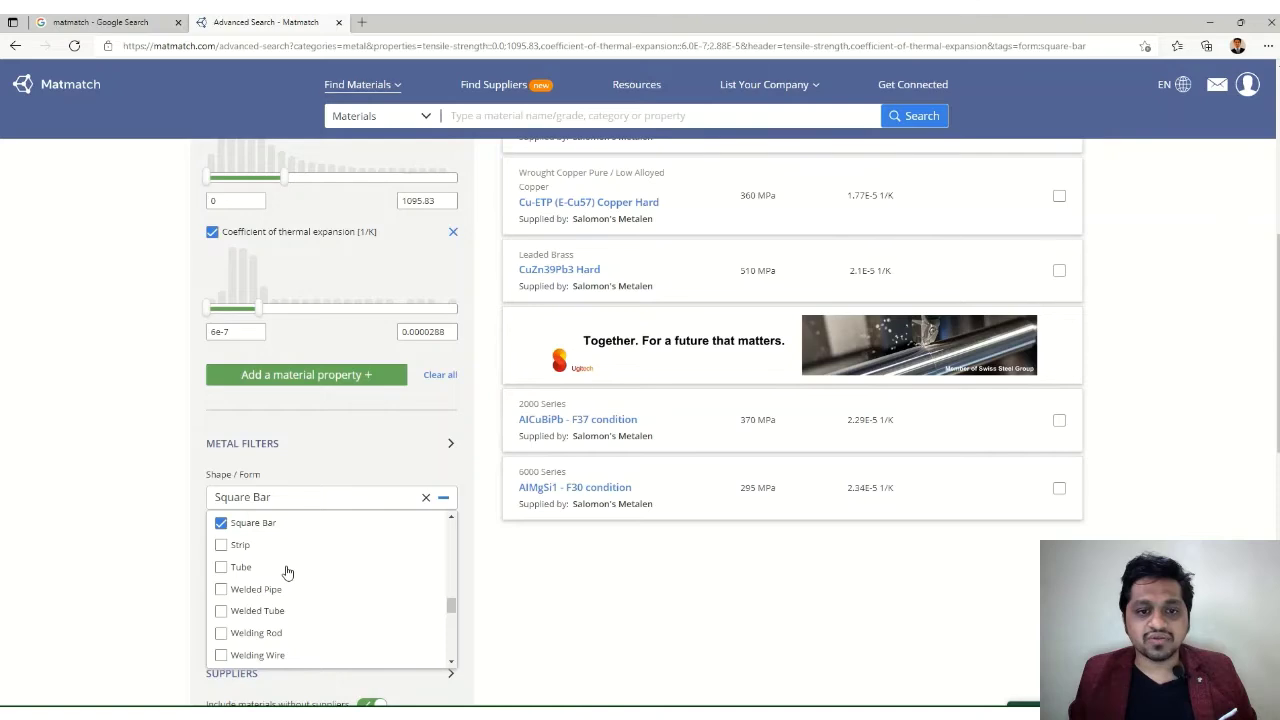
{"action": "scroll", "coordinate": [345, 486], "scroll_direction": "up", "scroll_amount": 2}
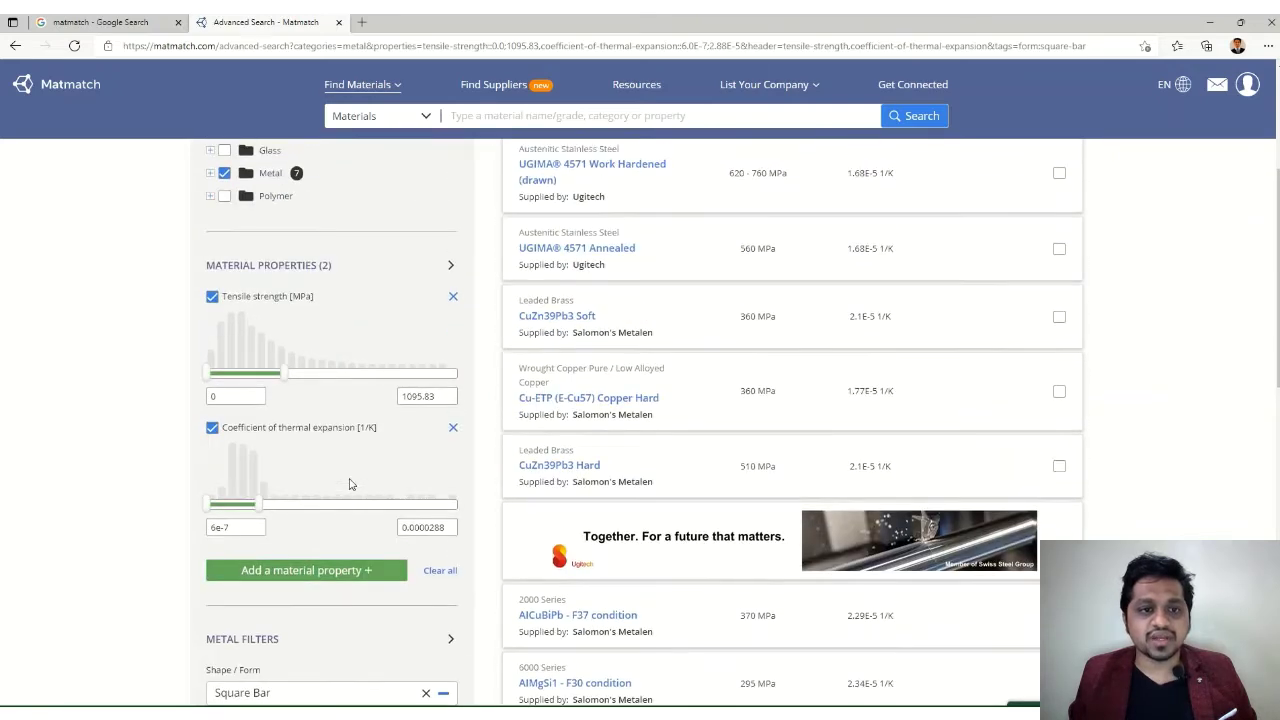
{"action": "scroll", "coordinate": [349, 484], "scroll_direction": "up", "scroll_amount": 1}
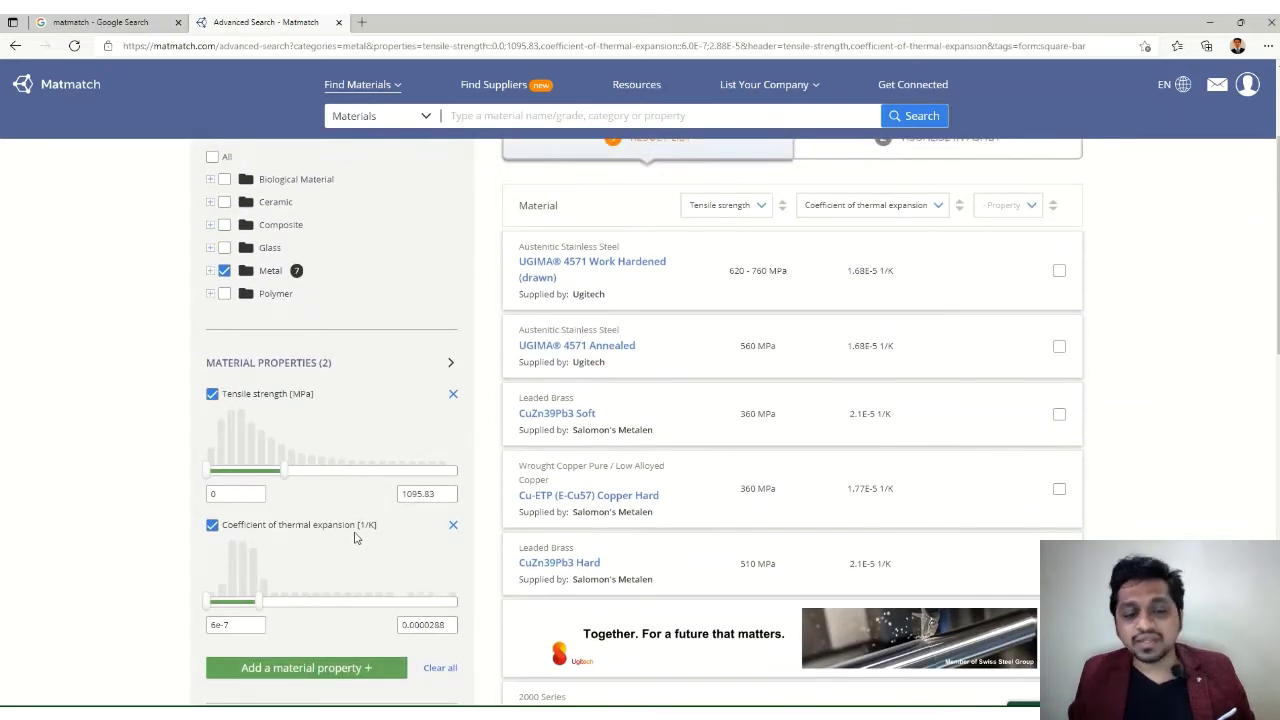
{"action": "scroll", "coordinate": [354, 537], "scroll_direction": "down", "scroll_amount": 3}
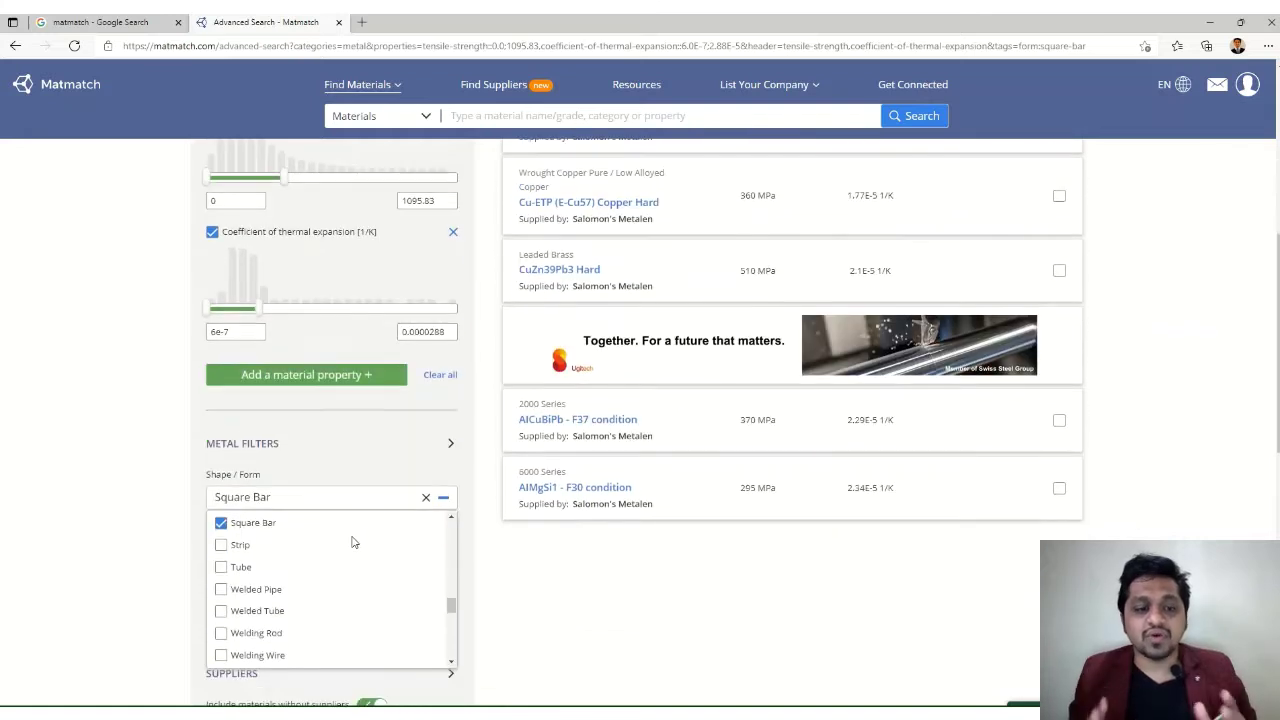
Add Hexagonal Rod to the Shape / Form filter alongside the square bars.
{"action": "left_click_drag", "start_coordinate": [448, 605], "coordinate": [451, 566]}
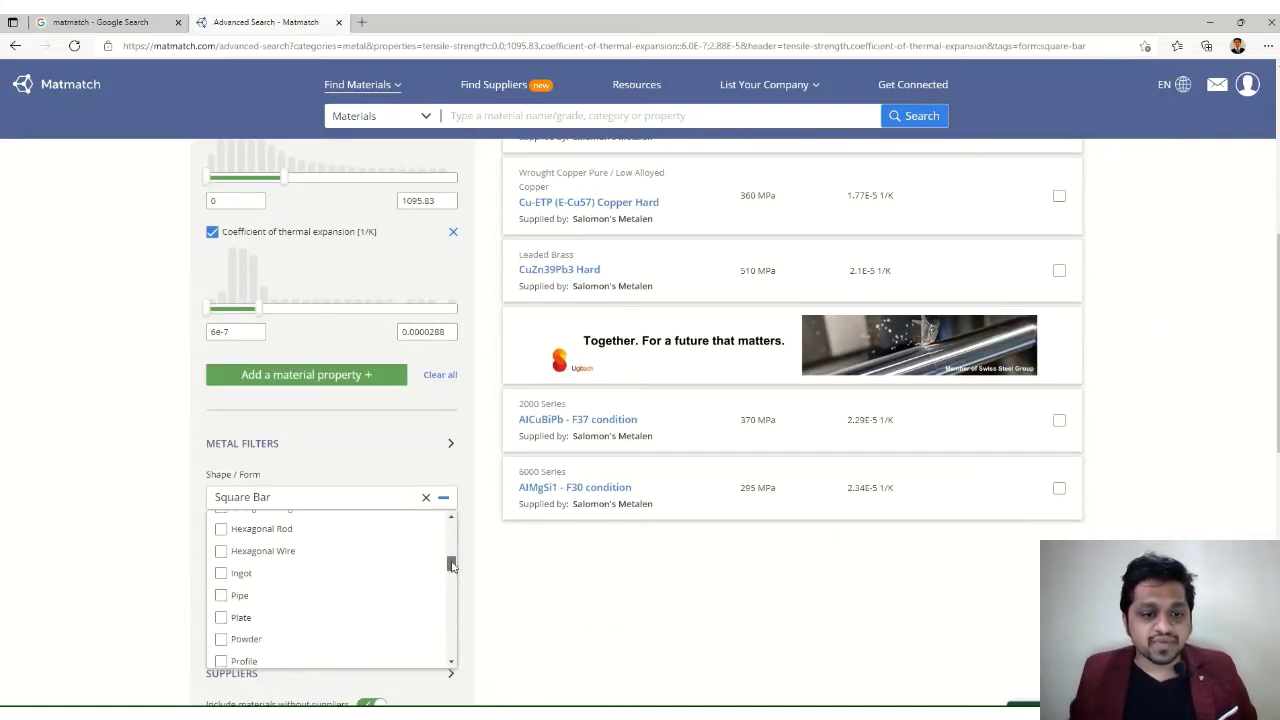
{"action": "left_click", "coordinate": [221, 531]}
Try adding Flat and Disc to the Shape / Form filter, remove both again and close the list of shapes.
{"action": "scroll", "coordinate": [300, 586], "scroll_direction": "up", "scroll_amount": 4}
{"action": "scroll", "coordinate": [246, 588], "scroll_direction": "up", "scroll_amount": 1}
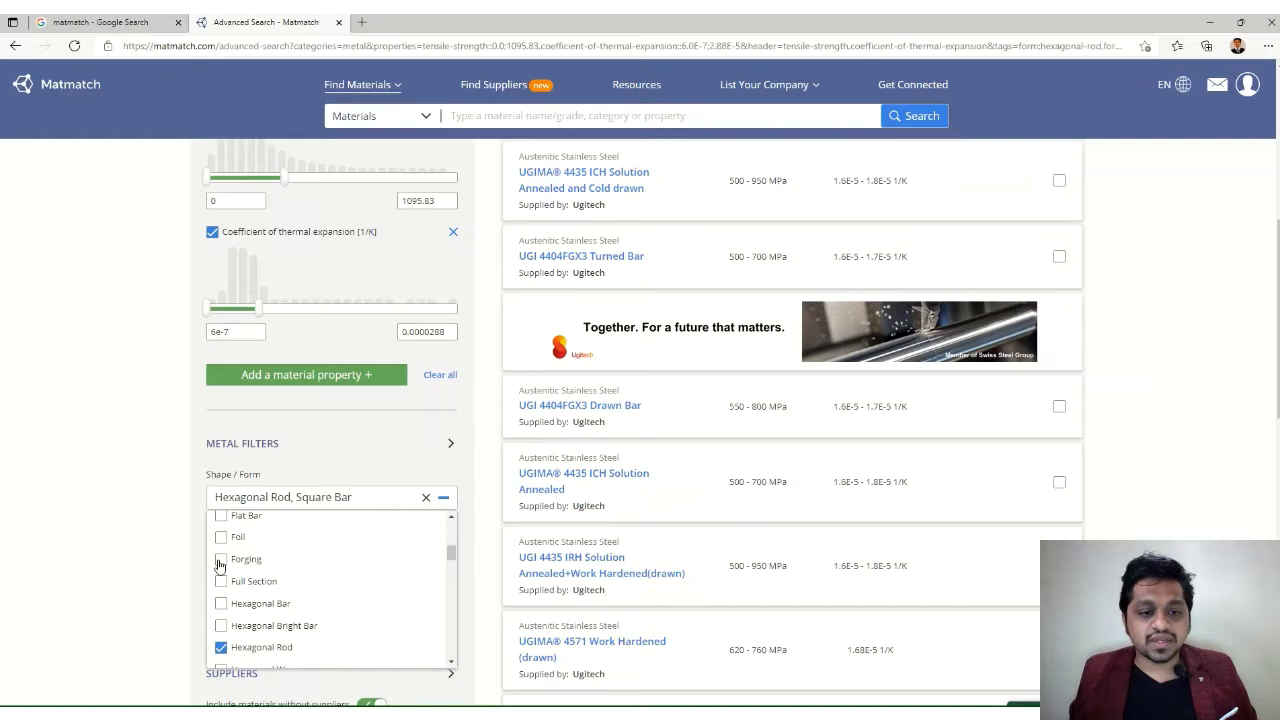
{"action": "scroll", "coordinate": [222, 567], "scroll_direction": "up", "scroll_amount": 3}
{"action": "left_click", "coordinate": [221, 564]}
{"action": "scroll", "coordinate": [225, 565], "scroll_direction": "up", "scroll_amount": 1}
{"action": "left_click", "coordinate": [221, 543]}
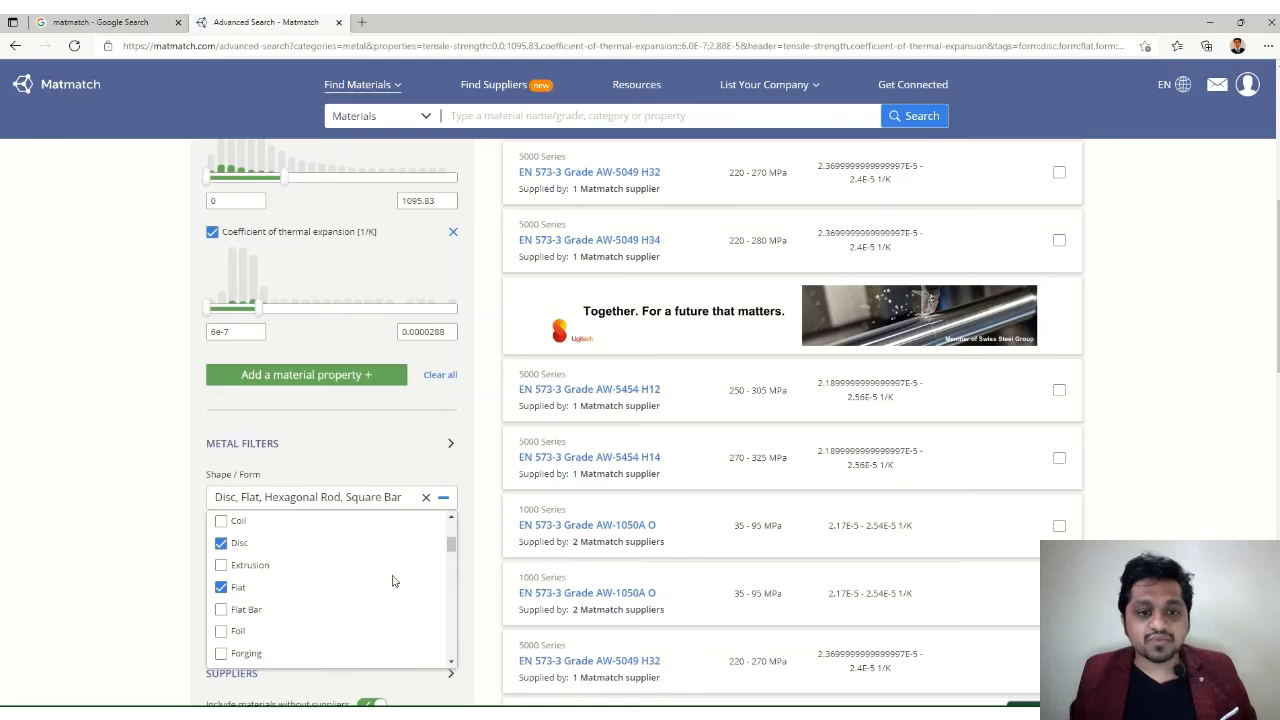
{"action": "scroll", "coordinate": [309, 458], "scroll_direction": "up", "scroll_amount": 3}
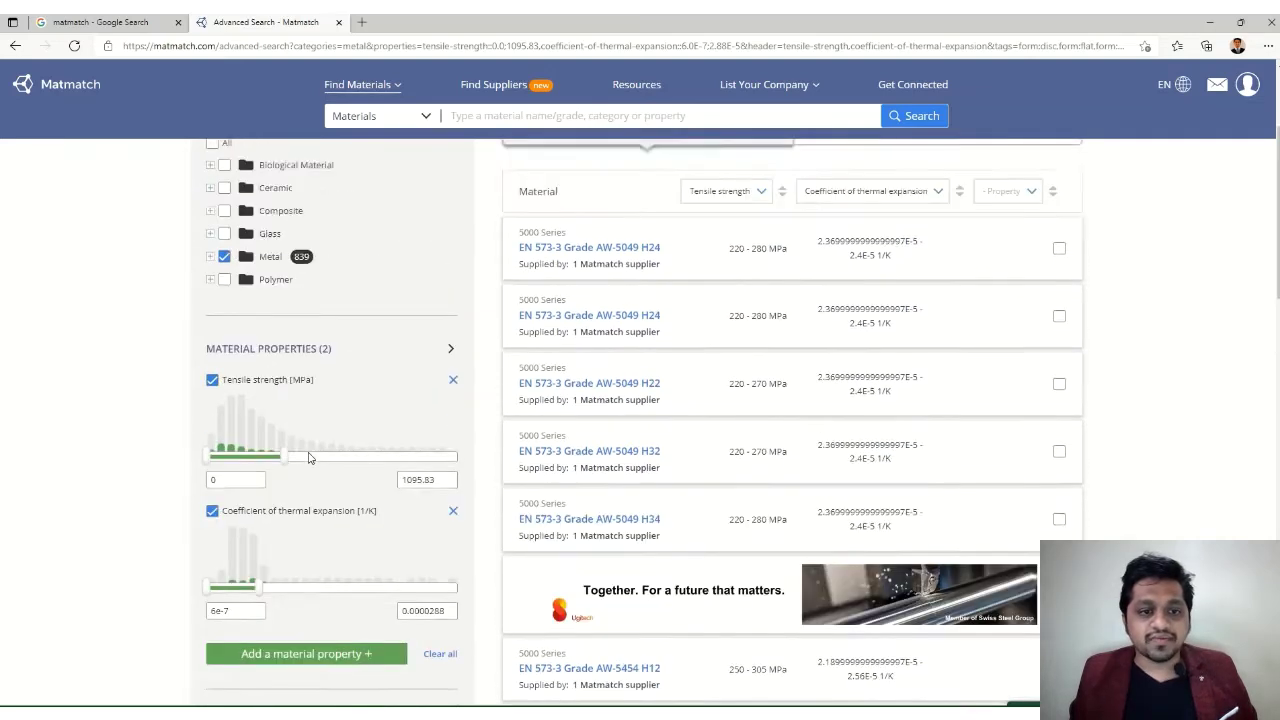
{"action": "scroll", "coordinate": [309, 458], "scroll_direction": "down", "scroll_amount": 4}
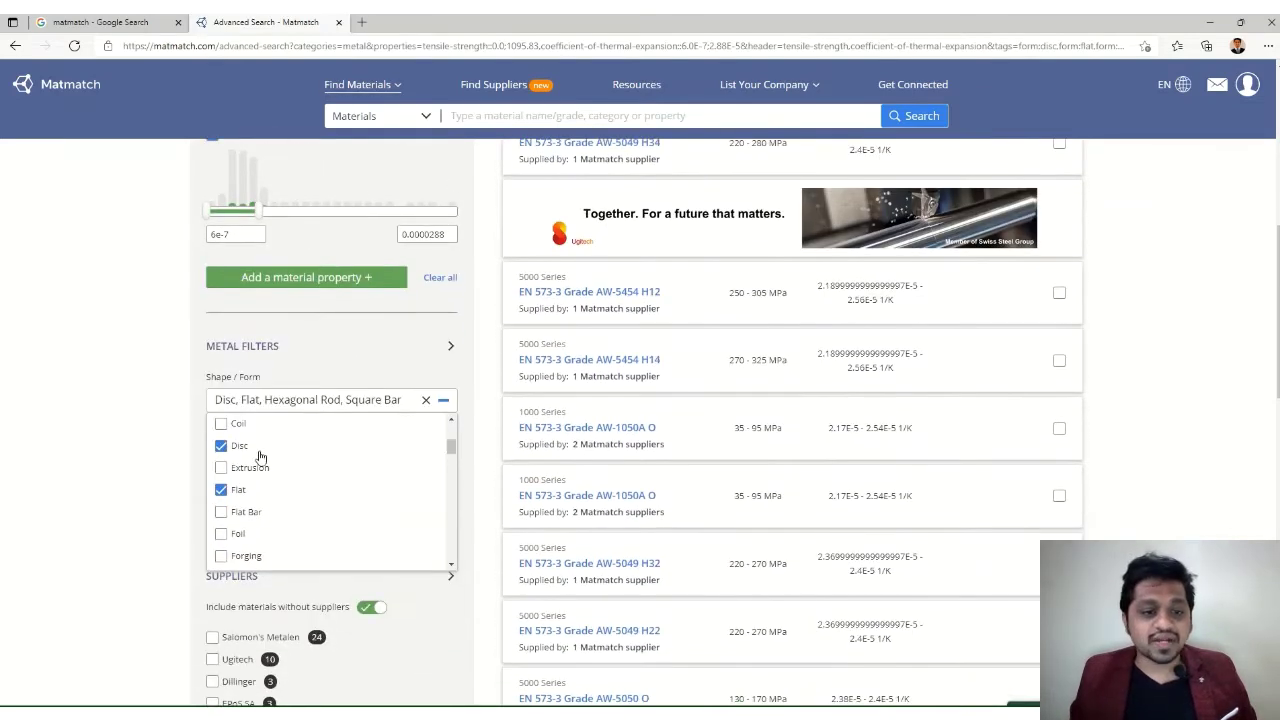
{"action": "left_click", "coordinate": [222, 446]}
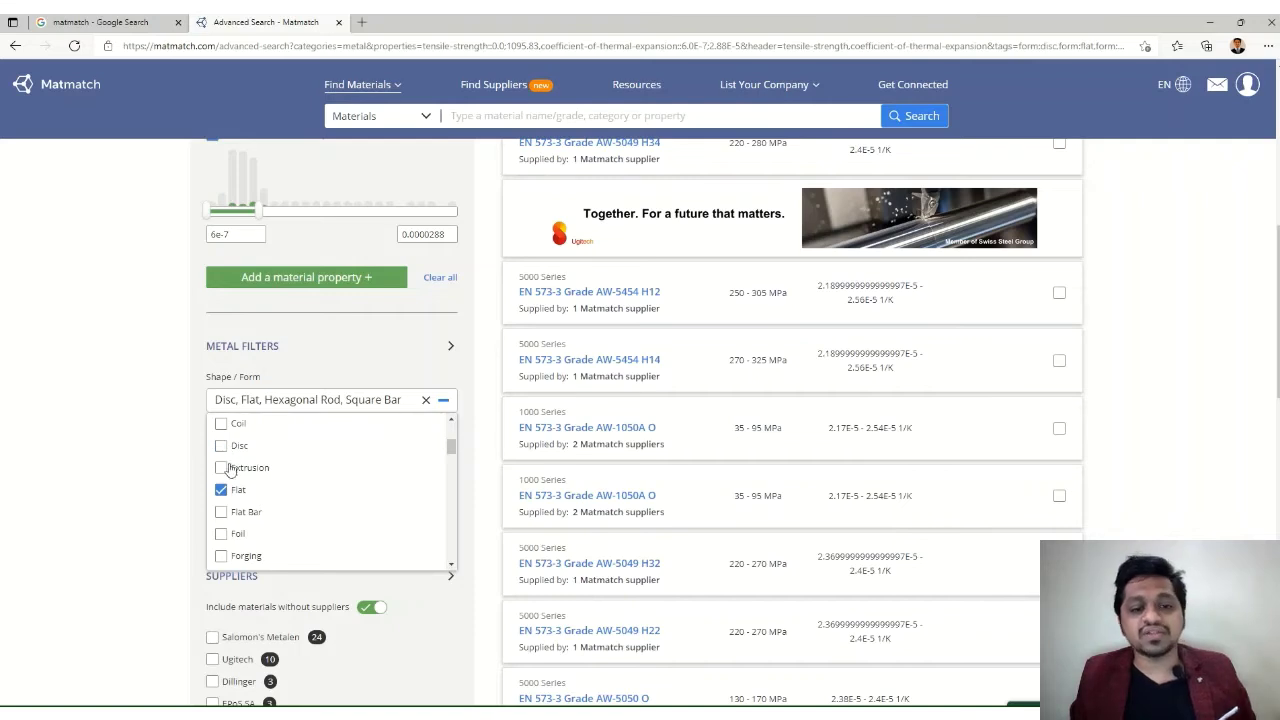
{"action": "left_click", "coordinate": [221, 489]}
{"action": "scroll", "coordinate": [330, 528], "scroll_direction": "down", "scroll_amount": 5}
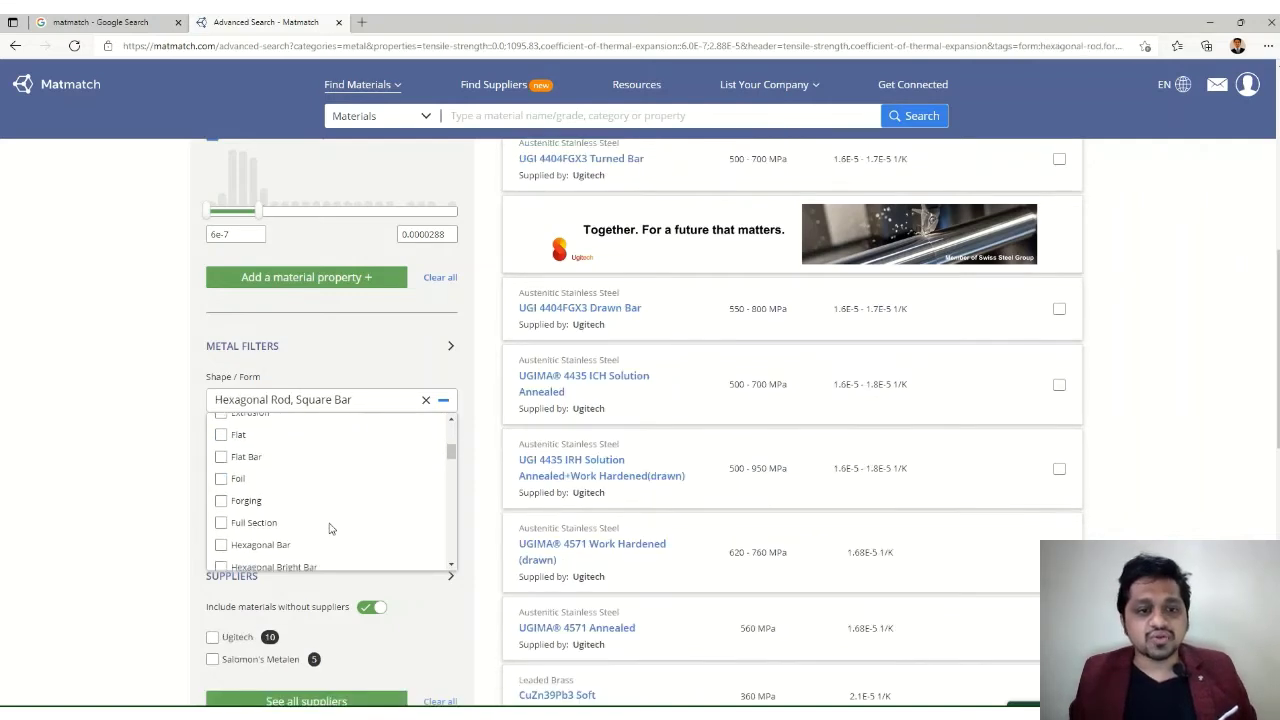
{"action": "scroll", "coordinate": [330, 528], "scroll_direction": "down", "scroll_amount": 4}
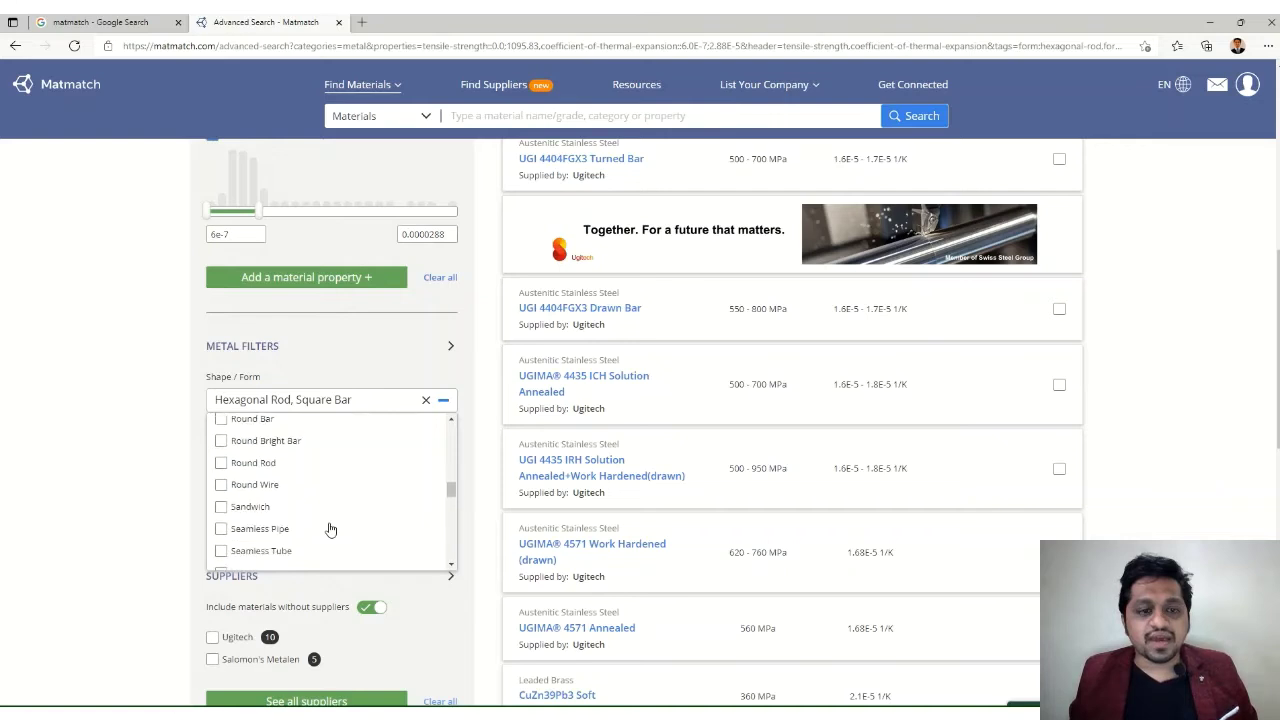
{"action": "left_click", "coordinate": [160, 493]}
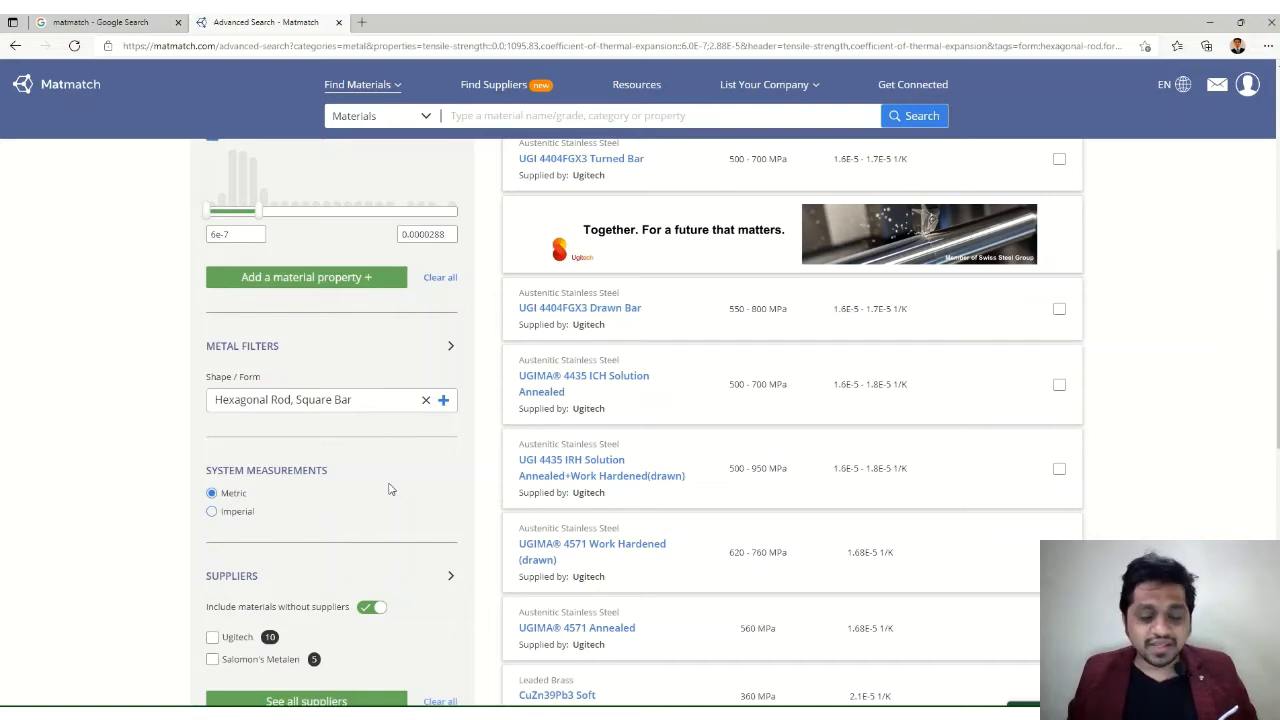
Try excluding materials without suppliers, and include them again in the supplier filter.
{"action": "scroll", "coordinate": [390, 489], "scroll_direction": "down", "scroll_amount": 1}
{"action": "scroll", "coordinate": [413, 483], "scroll_direction": "down", "scroll_amount": 1}
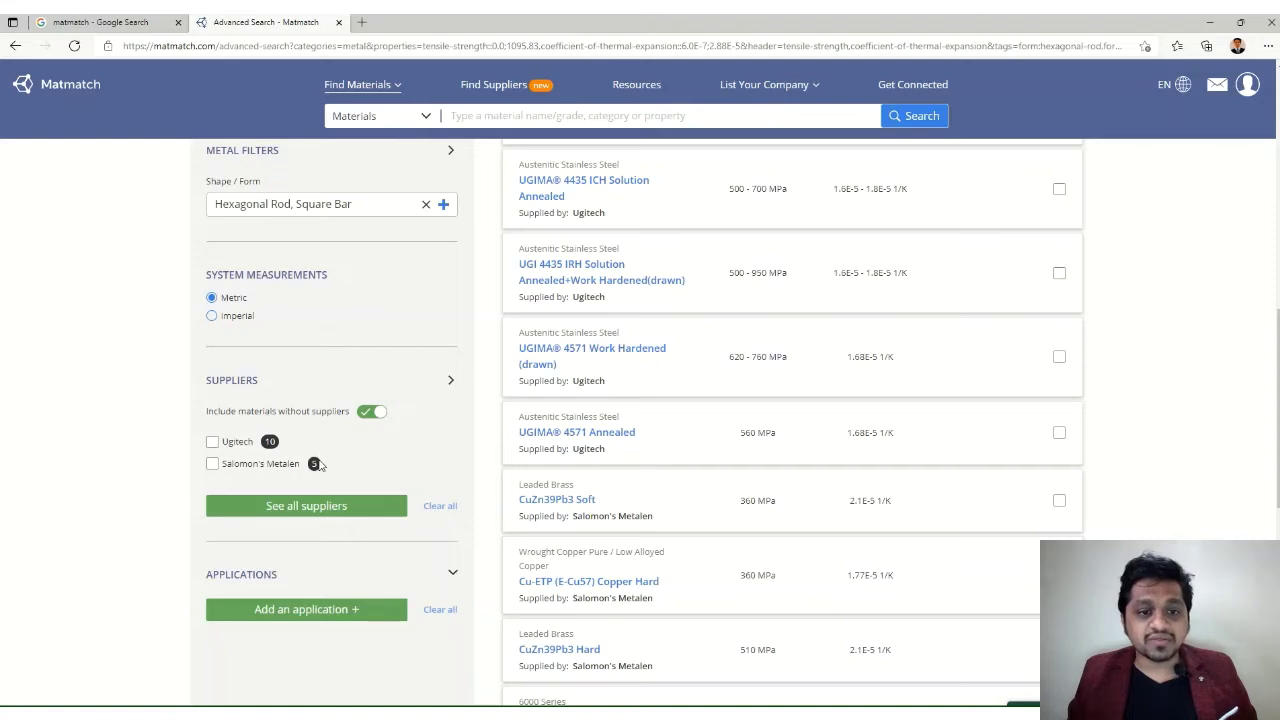
{"action": "left_click", "coordinate": [370, 411]}
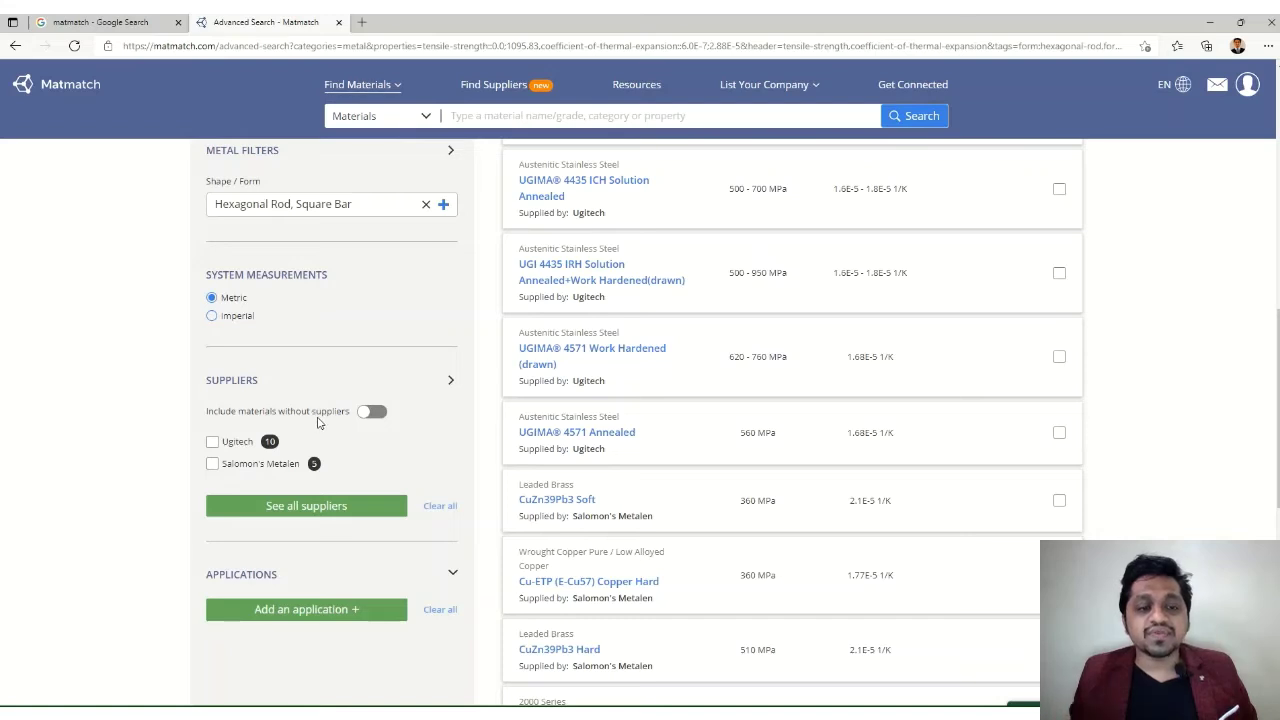
{"action": "left_click", "coordinate": [371, 412]}
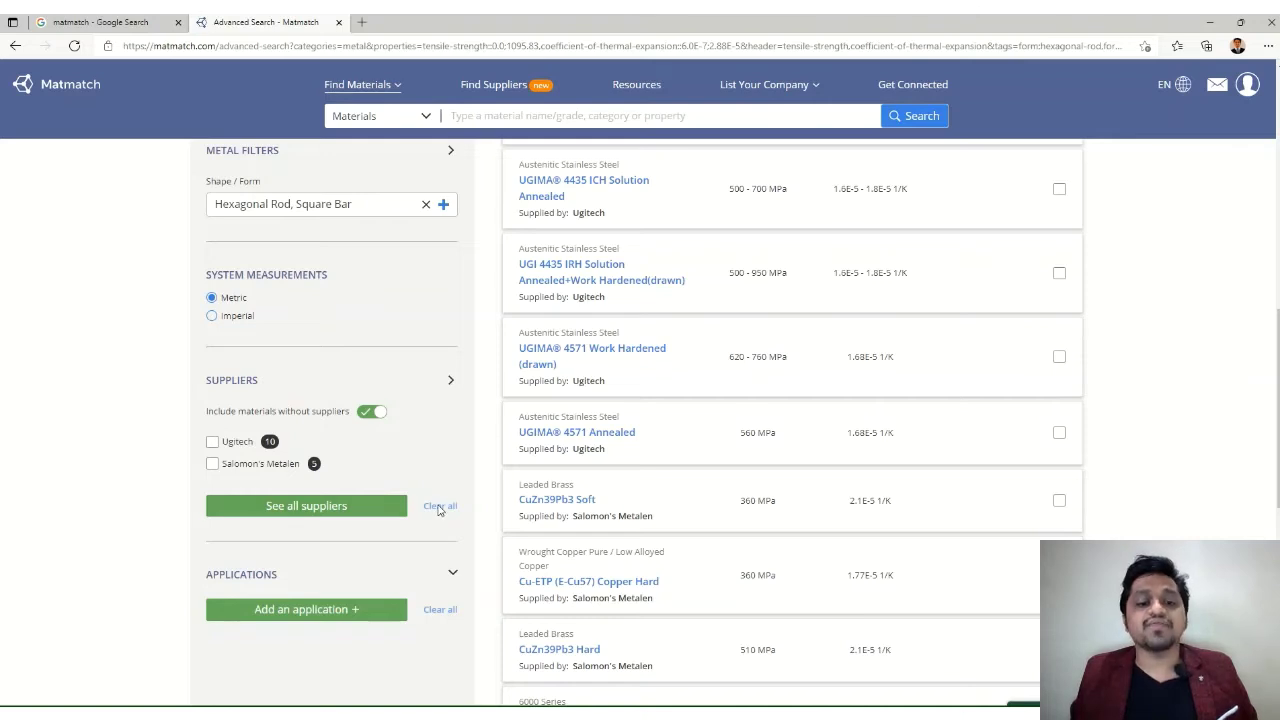
Add Precision Mechanics and Automotive as application filters and save the selection.
{"action": "scroll", "coordinate": [420, 515], "scroll_direction": "down", "scroll_amount": 2}
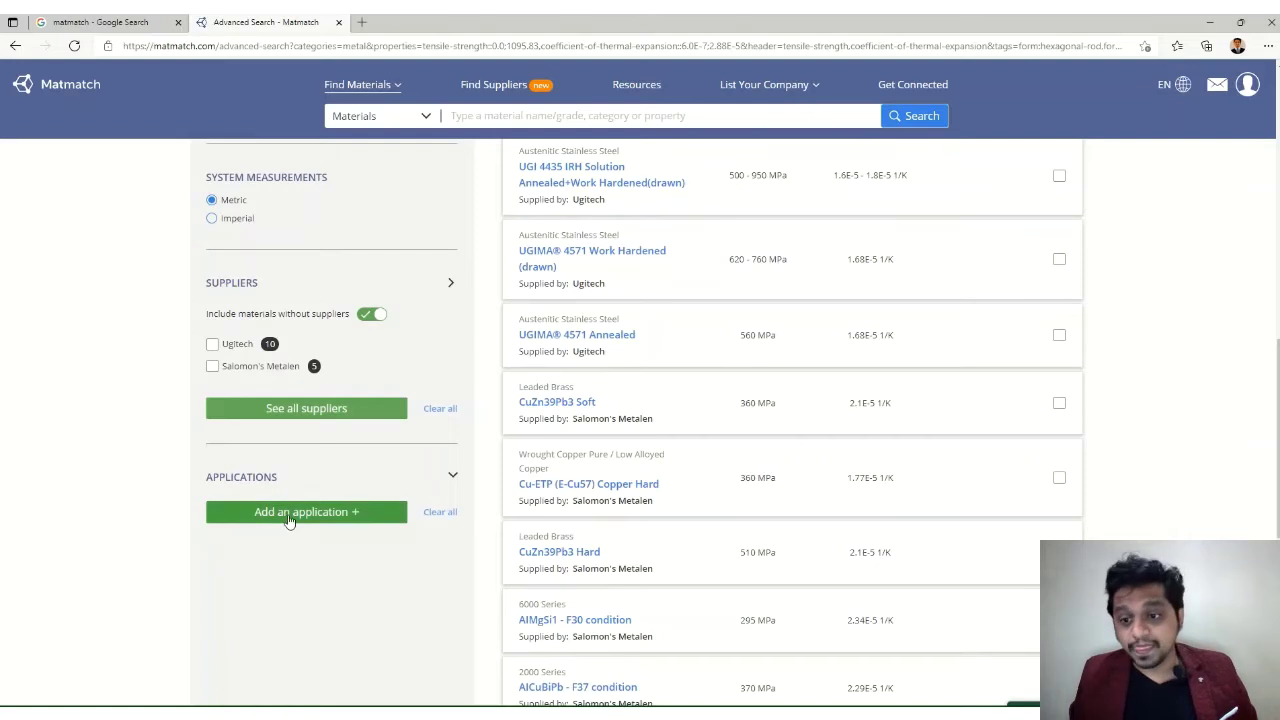
{"action": "left_click", "coordinate": [288, 515]}
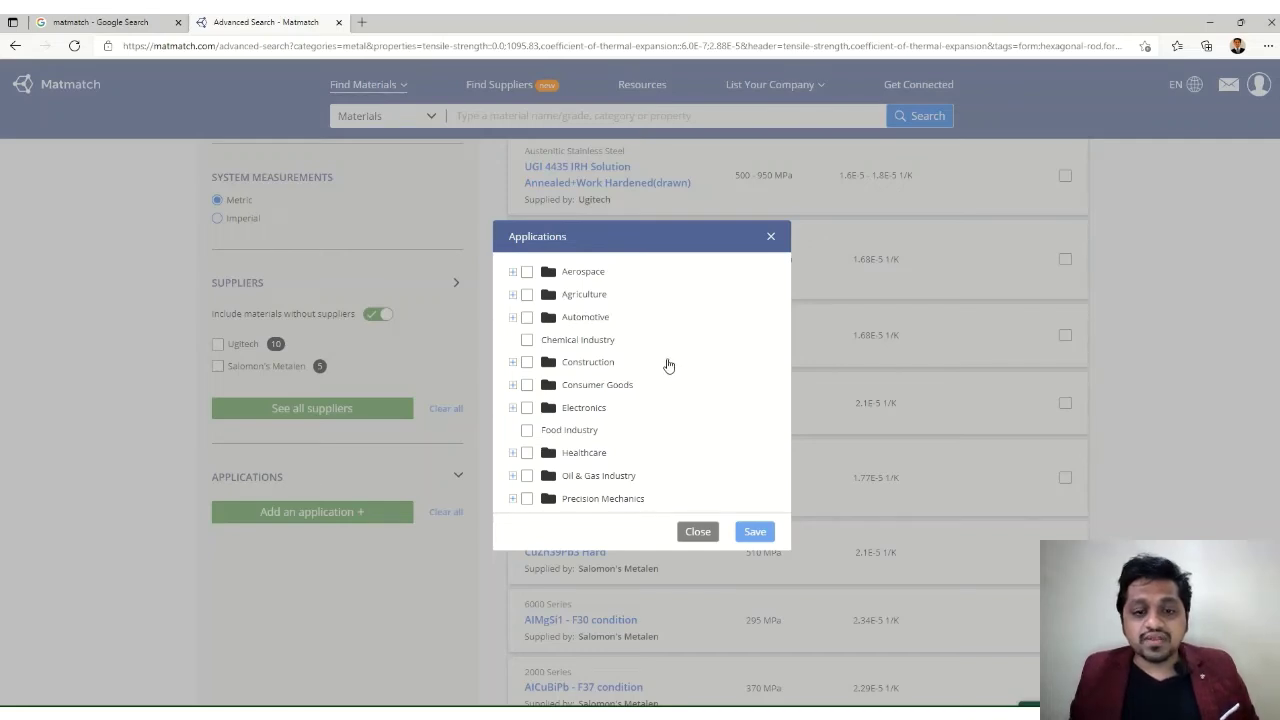
{"action": "left_click", "coordinate": [527, 498]}
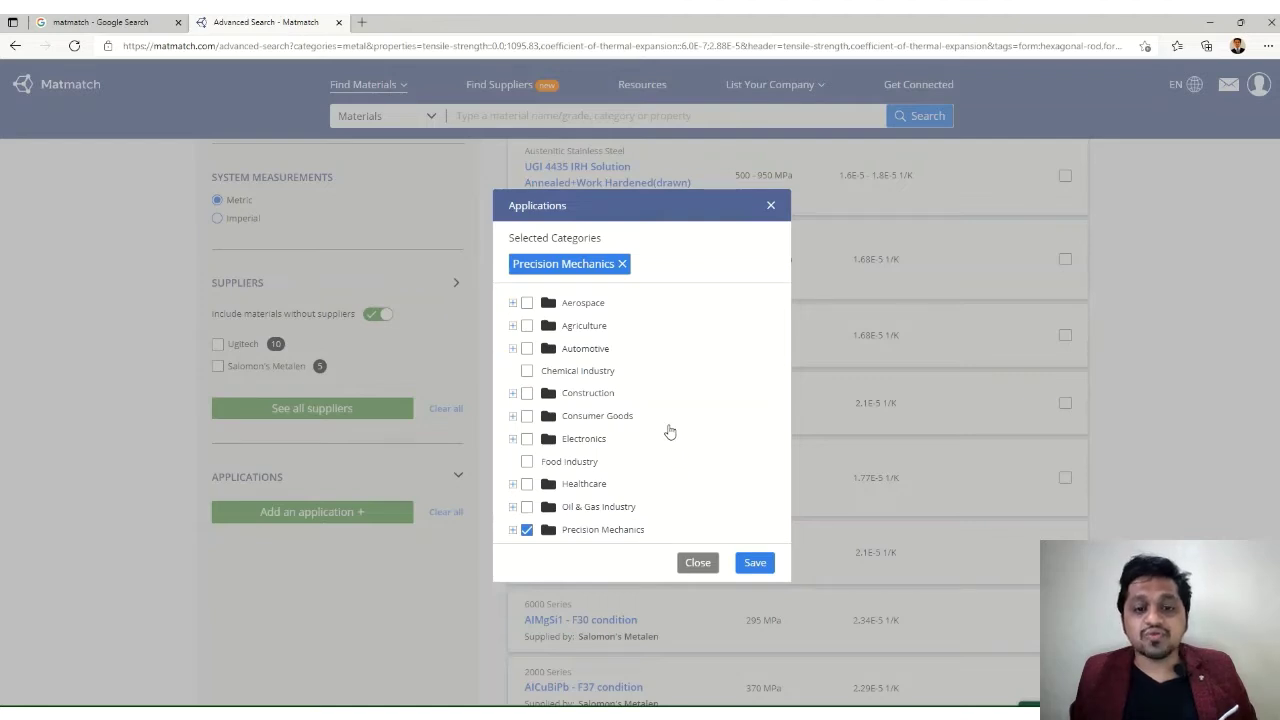
{"action": "left_click", "coordinate": [527, 349]}
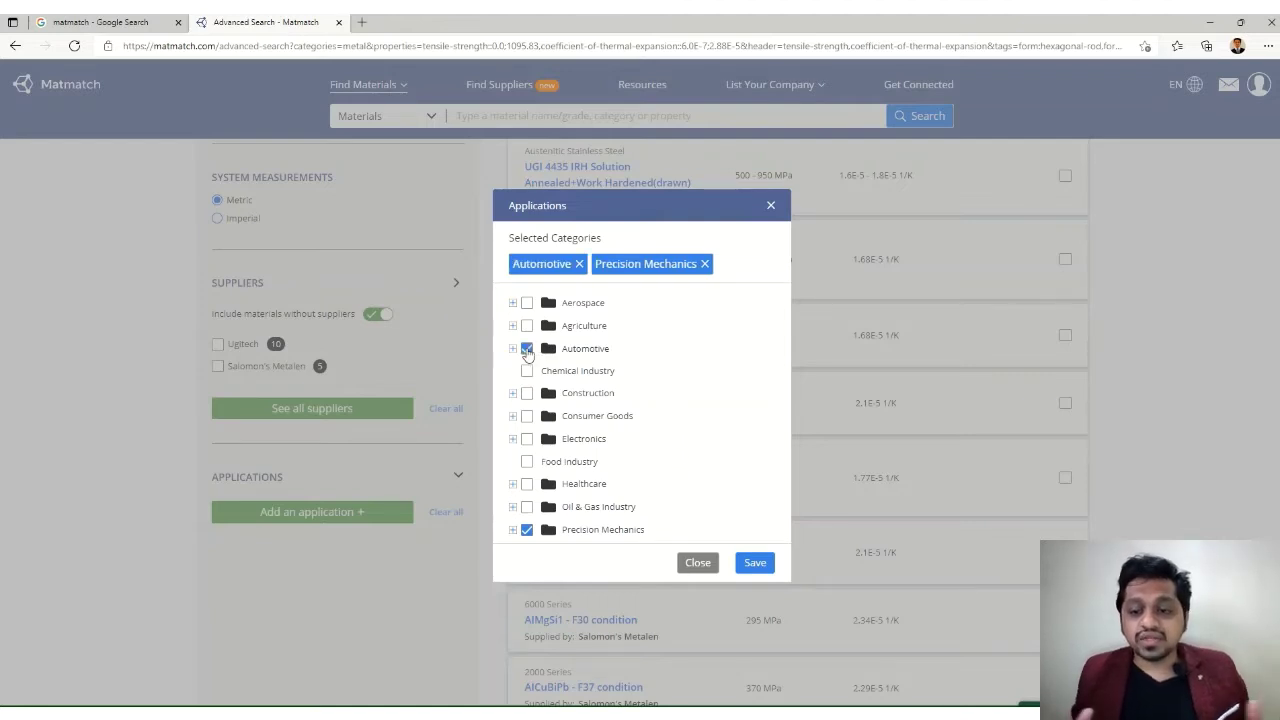
{"action": "left_click", "coordinate": [755, 563]}
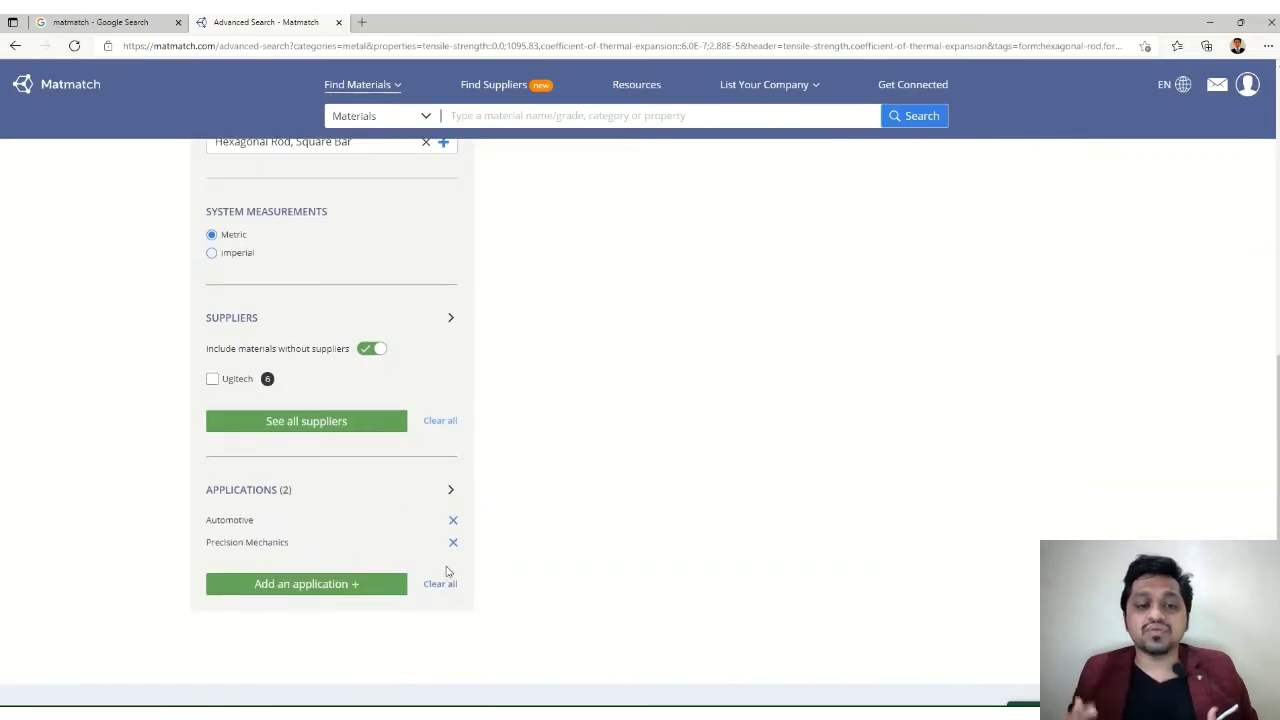
Review the filtered metals with their tensile strengths and thermal expansion coefficients, and check the active filters.
{"action": "scroll", "coordinate": [421, 565], "scroll_direction": "up", "scroll_amount": 6}
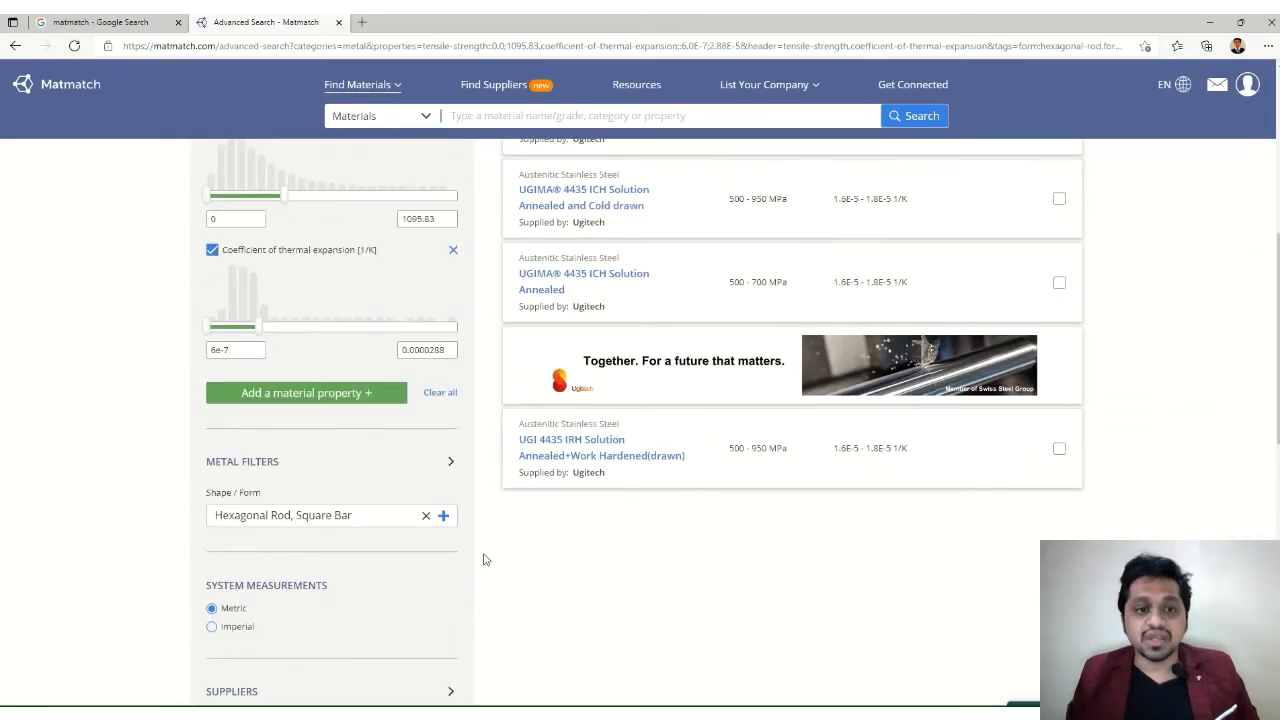
{"action": "scroll", "coordinate": [522, 582], "scroll_direction": "up", "scroll_amount": 2}
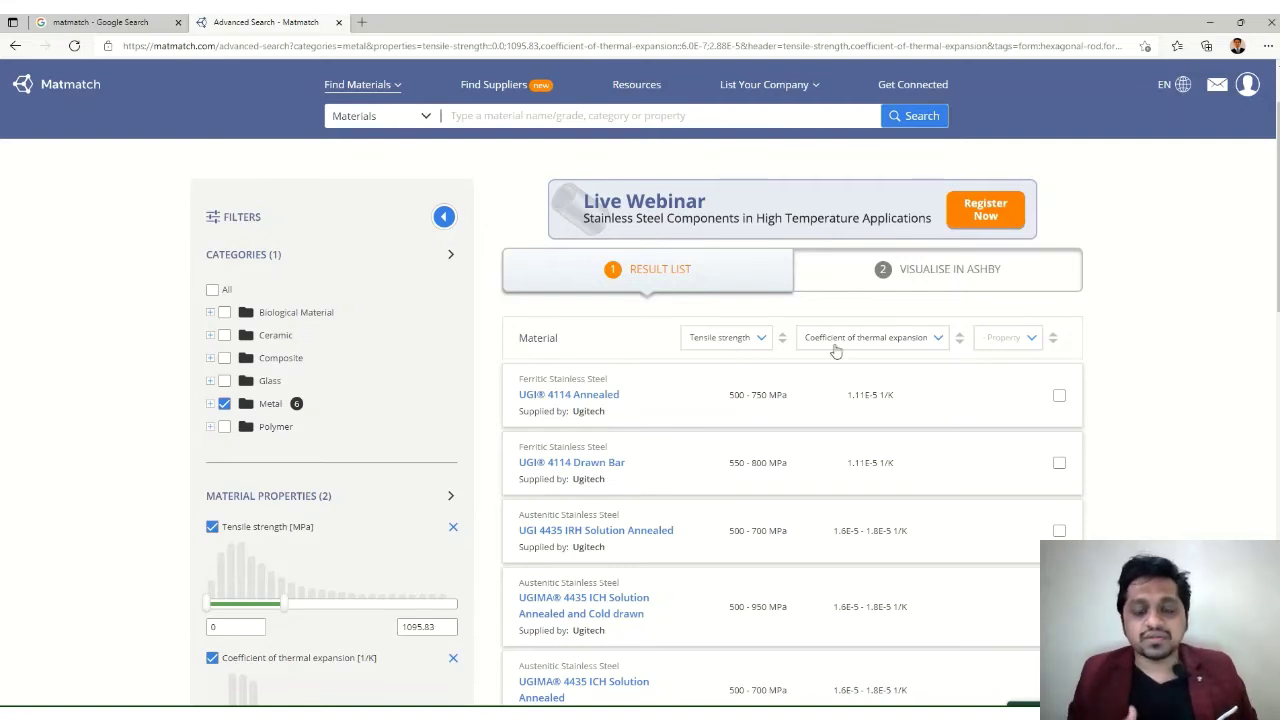
{"action": "scroll", "coordinate": [790, 413], "scroll_direction": "down", "scroll_amount": 2}
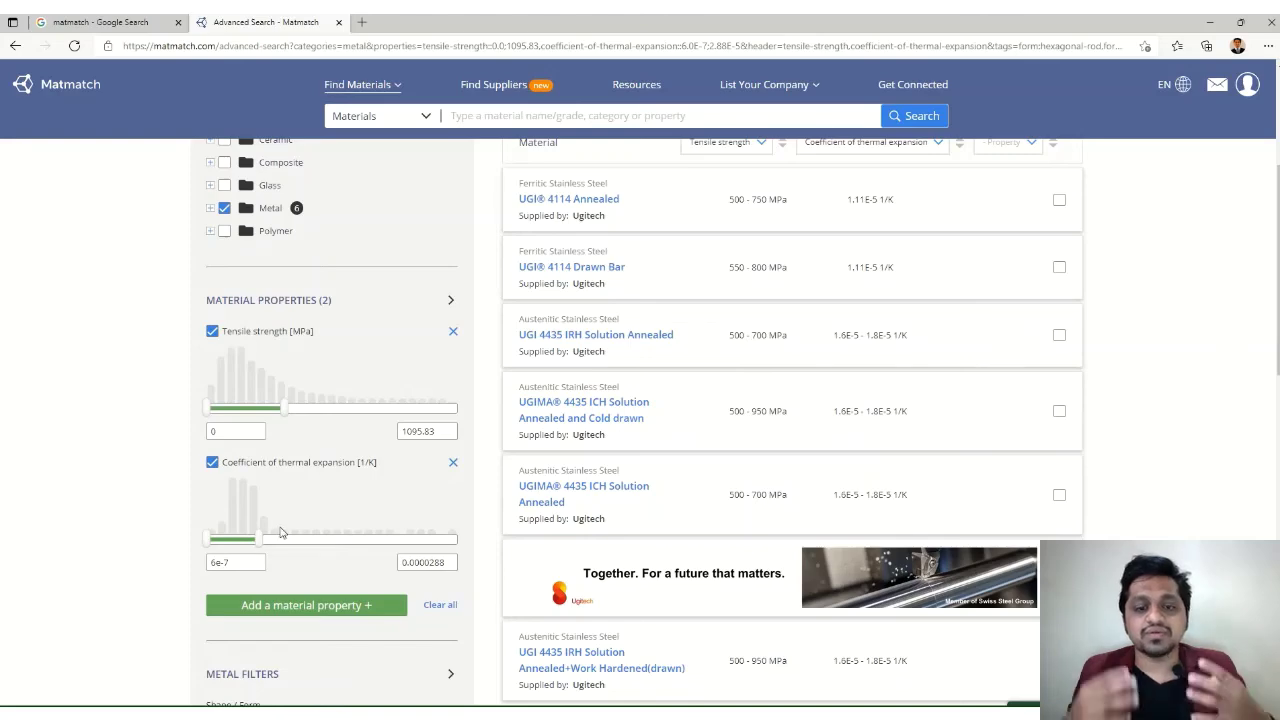
{"action": "scroll", "coordinate": [780, 410], "scroll_direction": "up", "scroll_amount": 2}
{"action": "scroll", "coordinate": [838, 453], "scroll_direction": "down", "scroll_amount": 2}
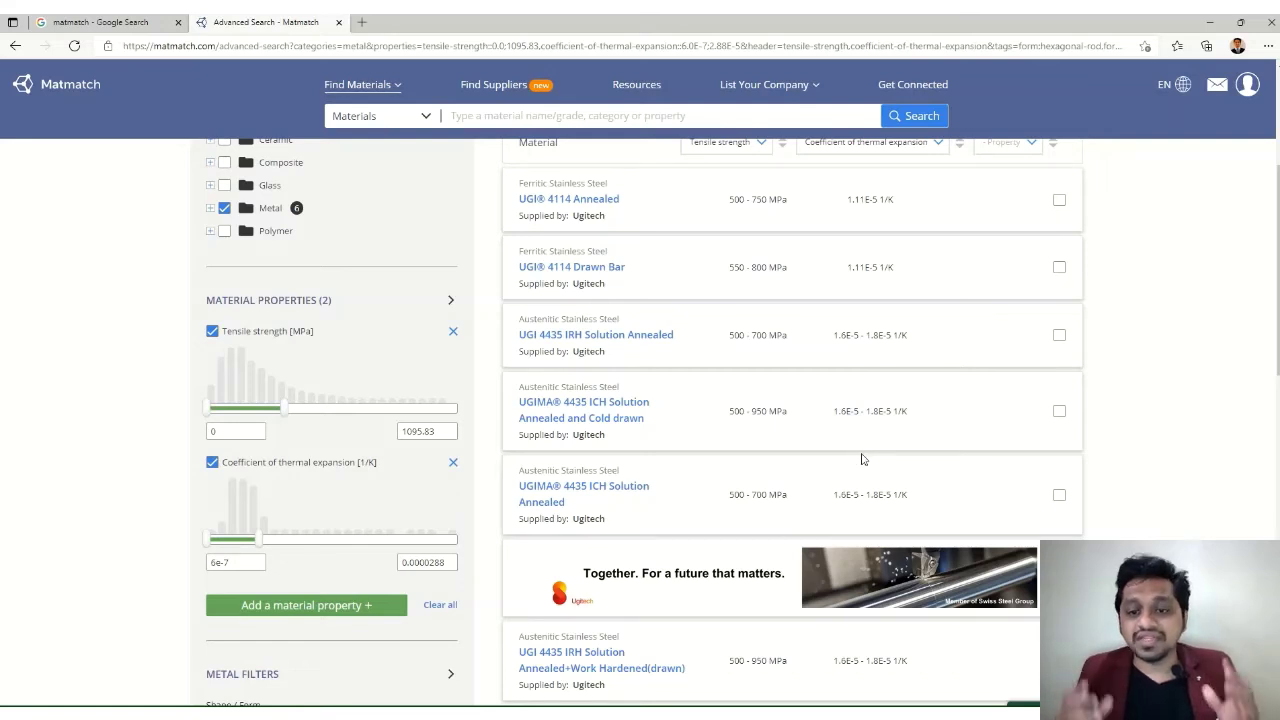
{"action": "scroll", "coordinate": [863, 459], "scroll_direction": "up", "scroll_amount": 1}
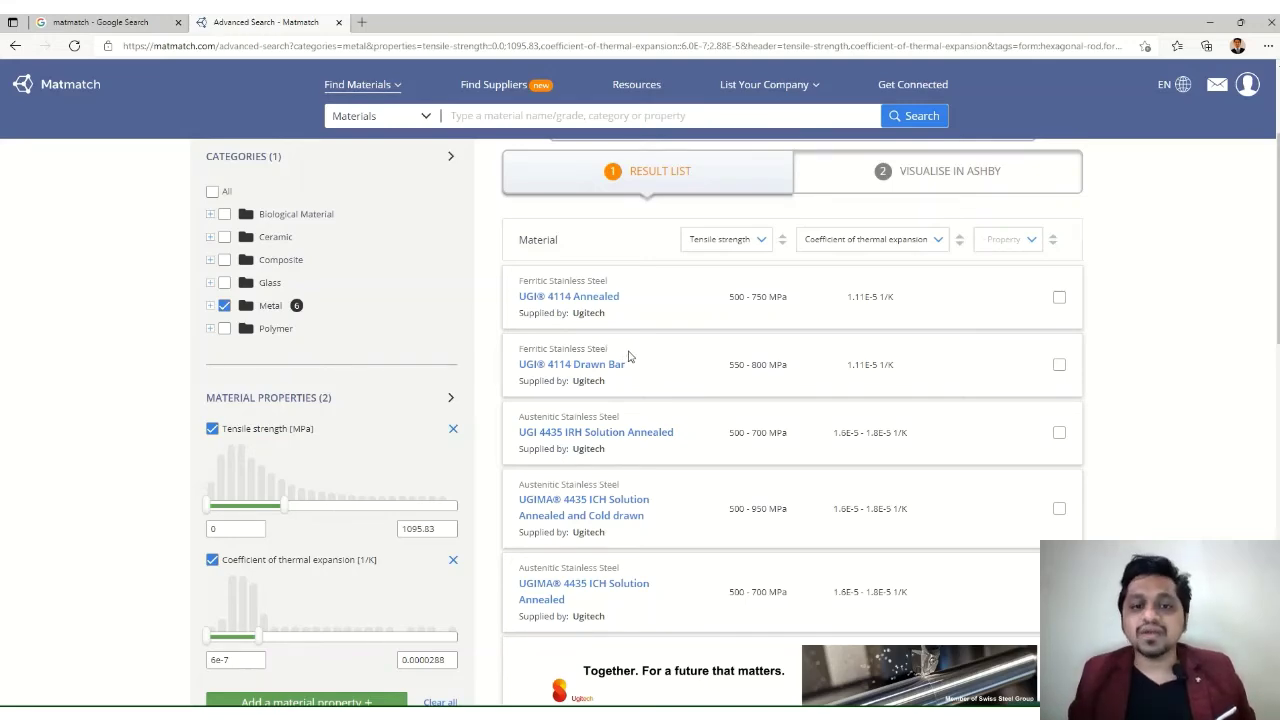
{"action": "scroll", "coordinate": [625, 385], "scroll_direction": "down", "scroll_amount": 3}
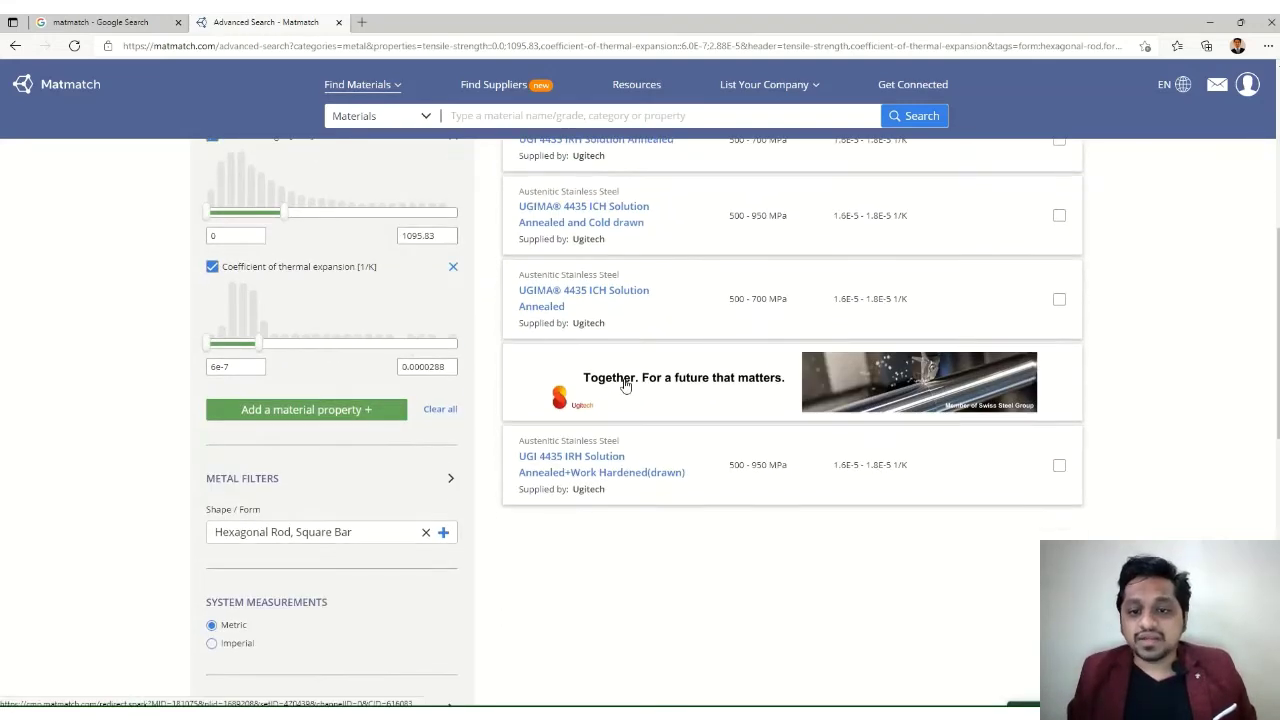
{"action": "scroll", "coordinate": [623, 499], "scroll_direction": "down", "scroll_amount": 4}
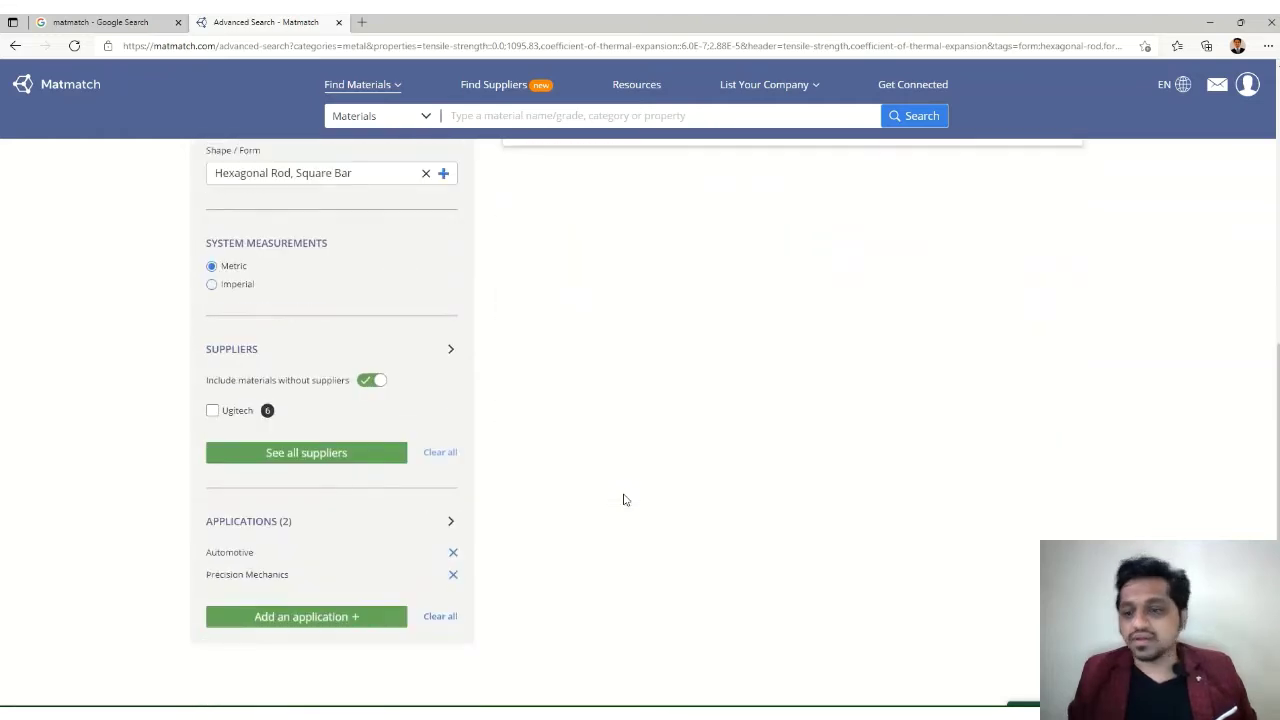
{"action": "scroll", "coordinate": [623, 499], "scroll_direction": "down", "scroll_amount": 1}
{"action": "scroll", "coordinate": [677, 489], "scroll_direction": "up", "scroll_amount": 8}
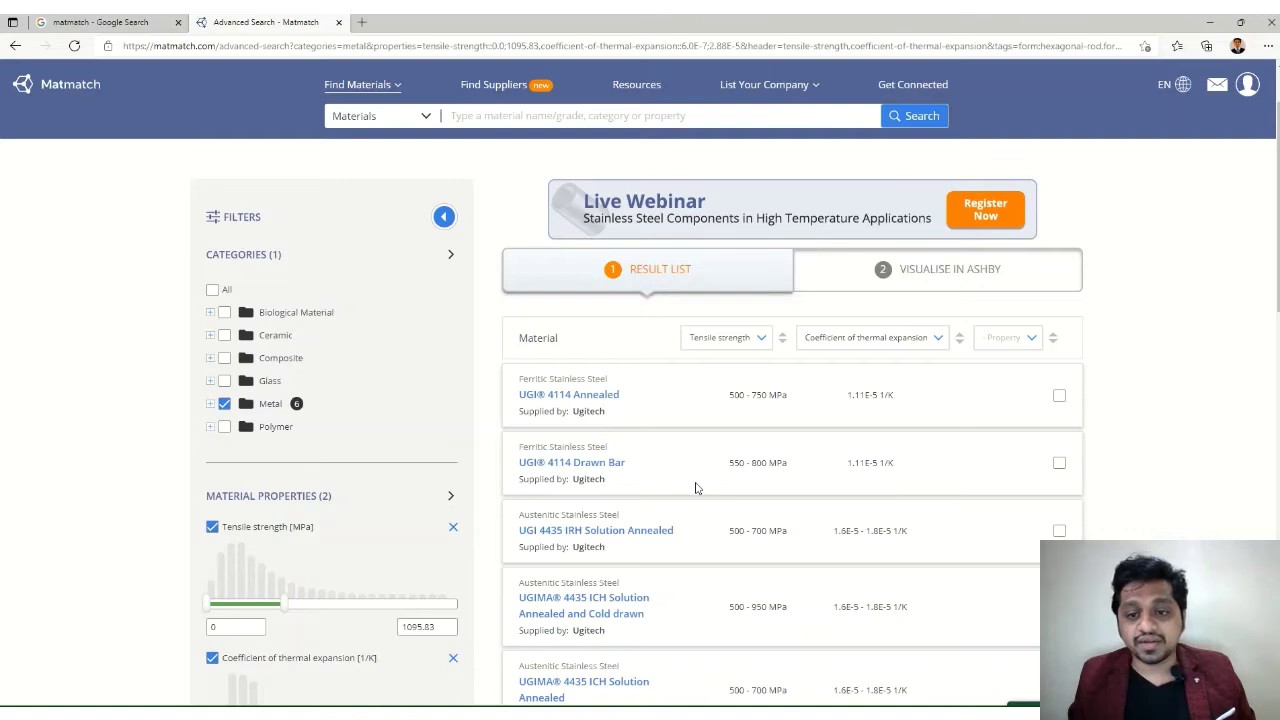
Open the UGI 4114 Annealed material page in a new tab and go to its Ashby chart.
{"action": "left_click", "coordinate": [591, 395], "text": "ctrl"}
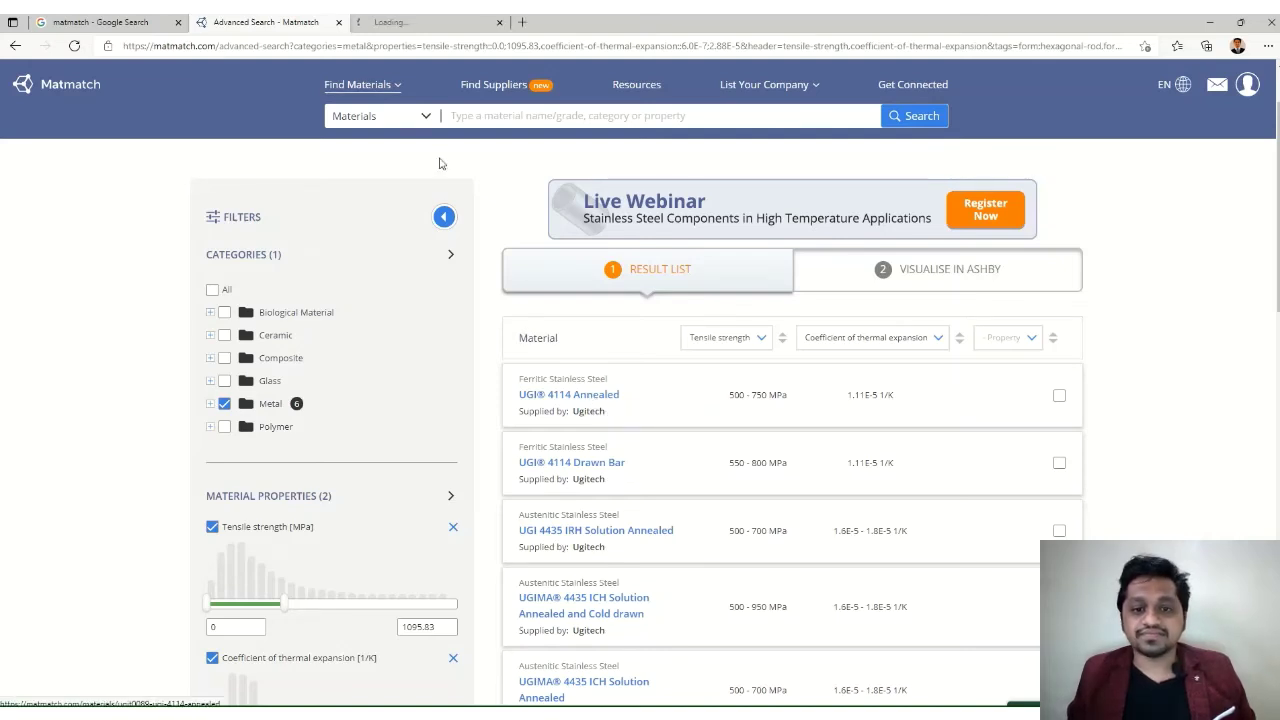
{"action": "left_click", "coordinate": [418, 24]}
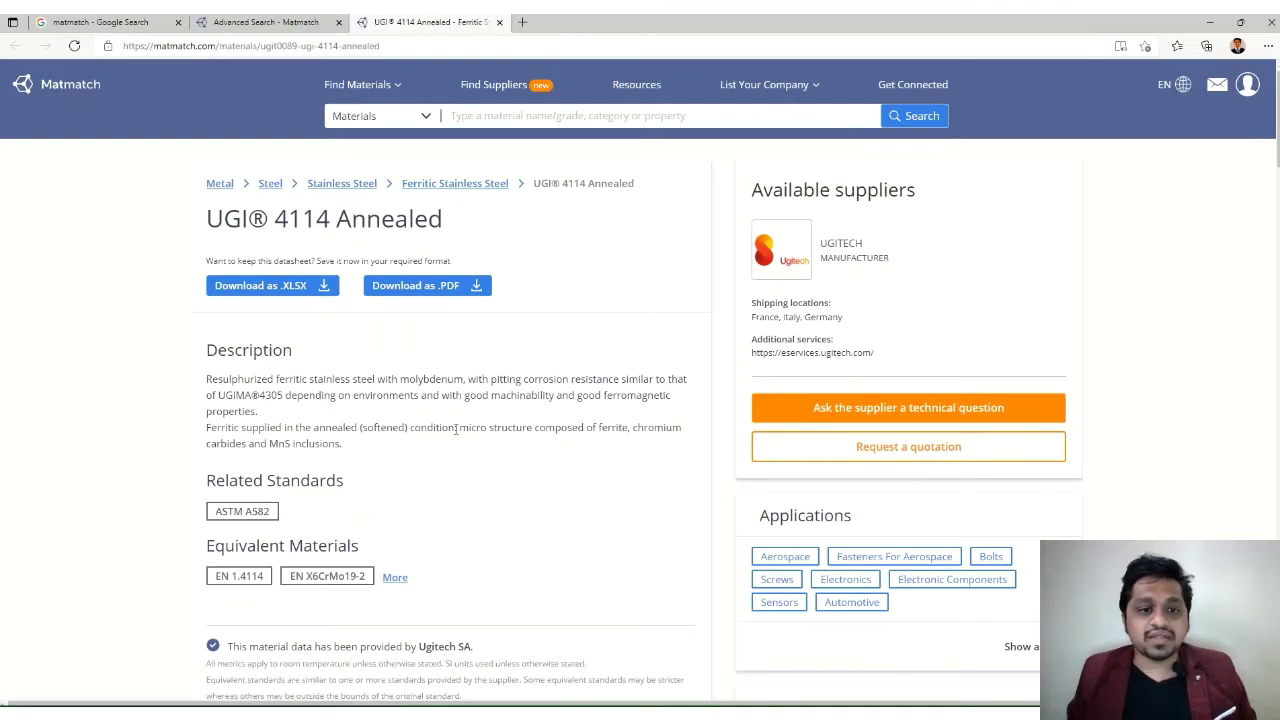
{"action": "scroll", "coordinate": [456, 429], "scroll_direction": "down", "scroll_amount": 4}
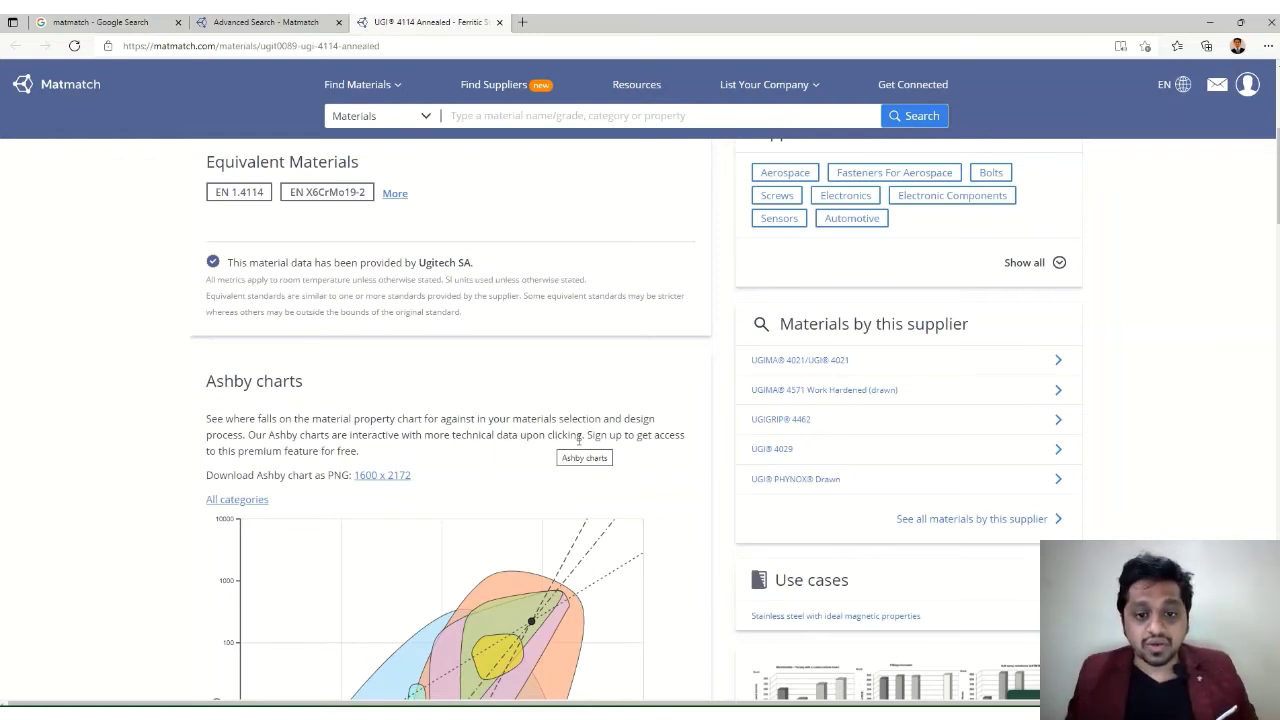
{"action": "scroll", "coordinate": [462, 452], "scroll_direction": "down", "scroll_amount": 3}
Drill down in the Ashby chart to Composite and Polymer Matrix Composite, and return to all categories.
{"action": "left_click", "coordinate": [469, 443]}
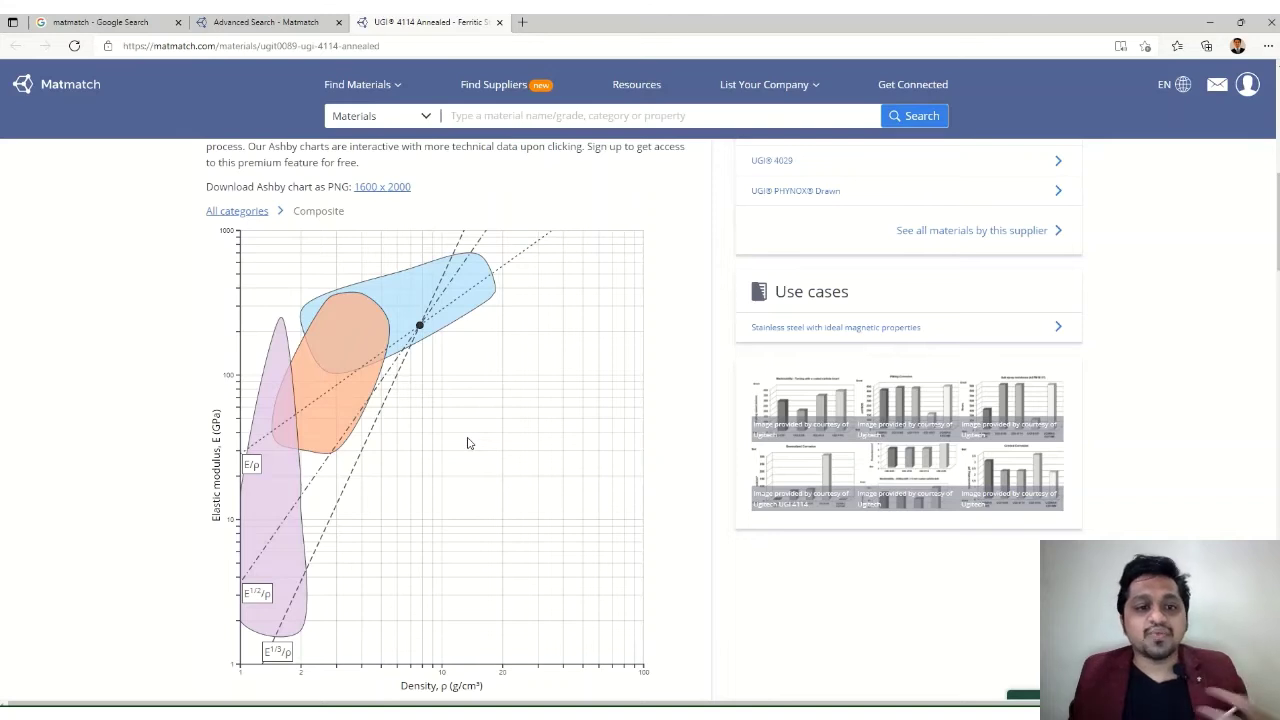
{"action": "left_click", "coordinate": [254, 490]}
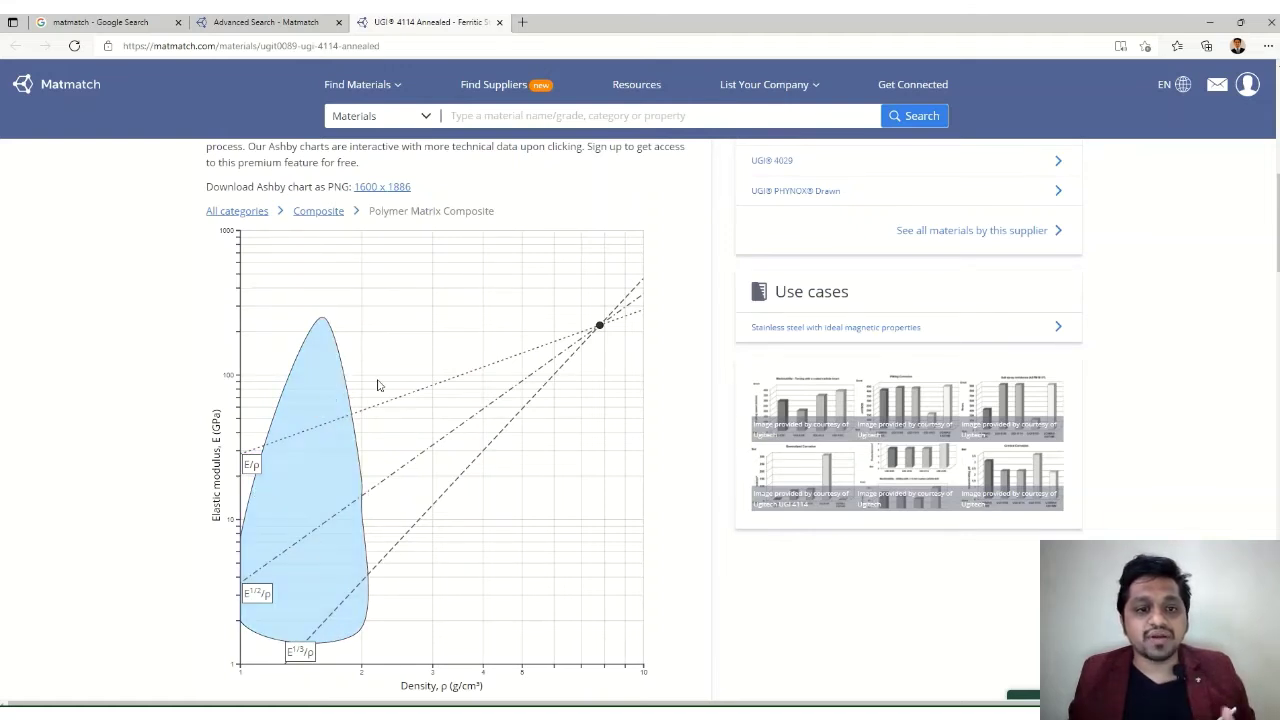
{"action": "scroll", "coordinate": [404, 415], "scroll_direction": "up", "scroll_amount": 1}
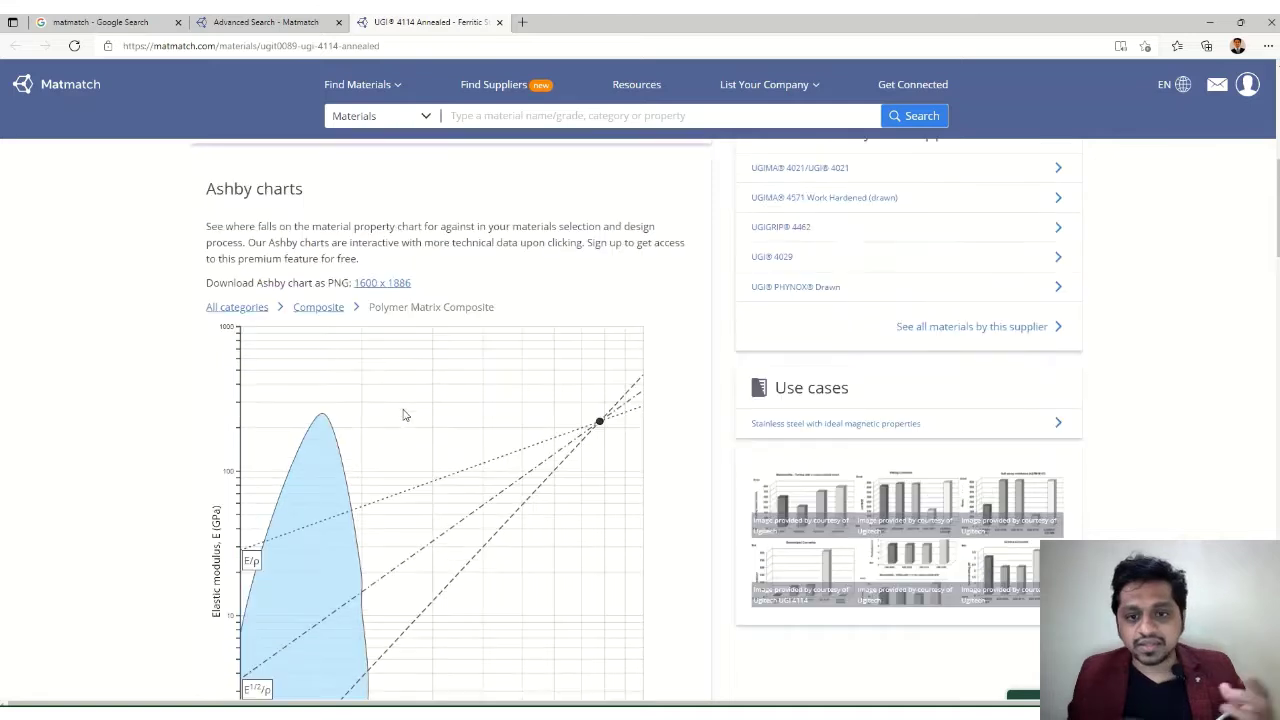
{"action": "left_click", "coordinate": [245, 307]}
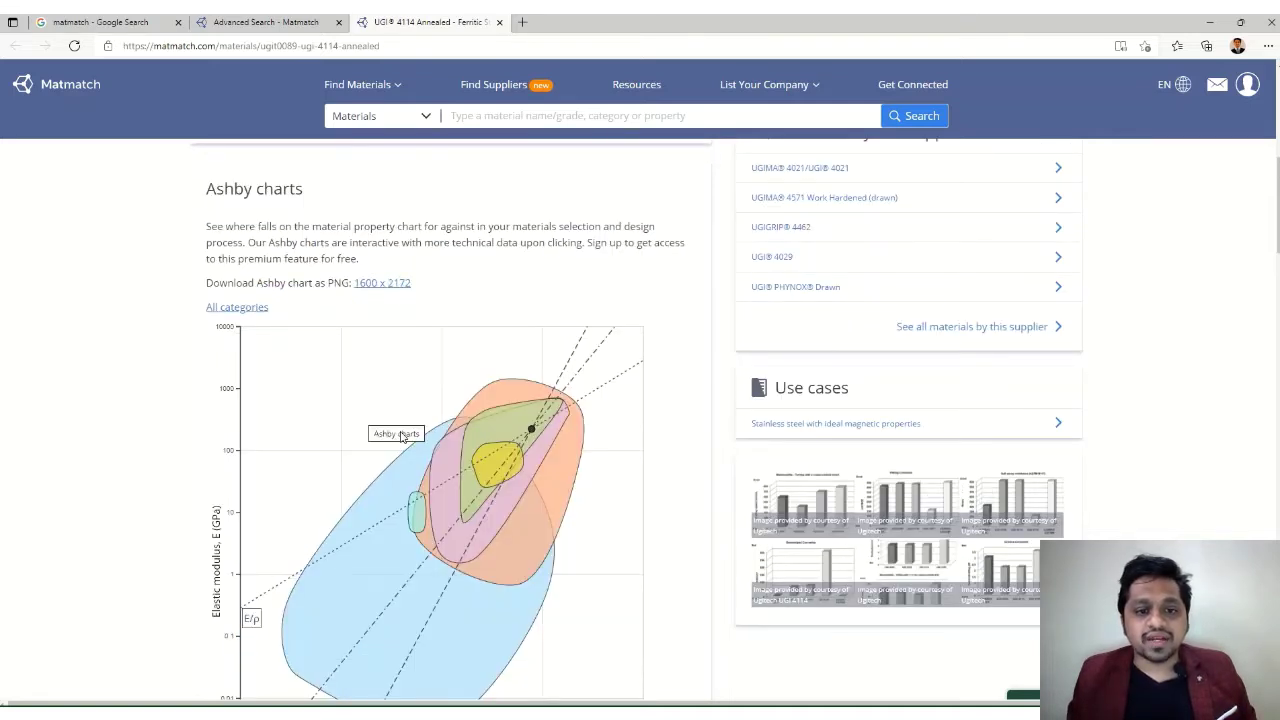
Show the Metal category in the Ashby chart and examine where UGI 4114 Annealed lies among the metal families.
{"action": "left_click", "coordinate": [426, 487]}
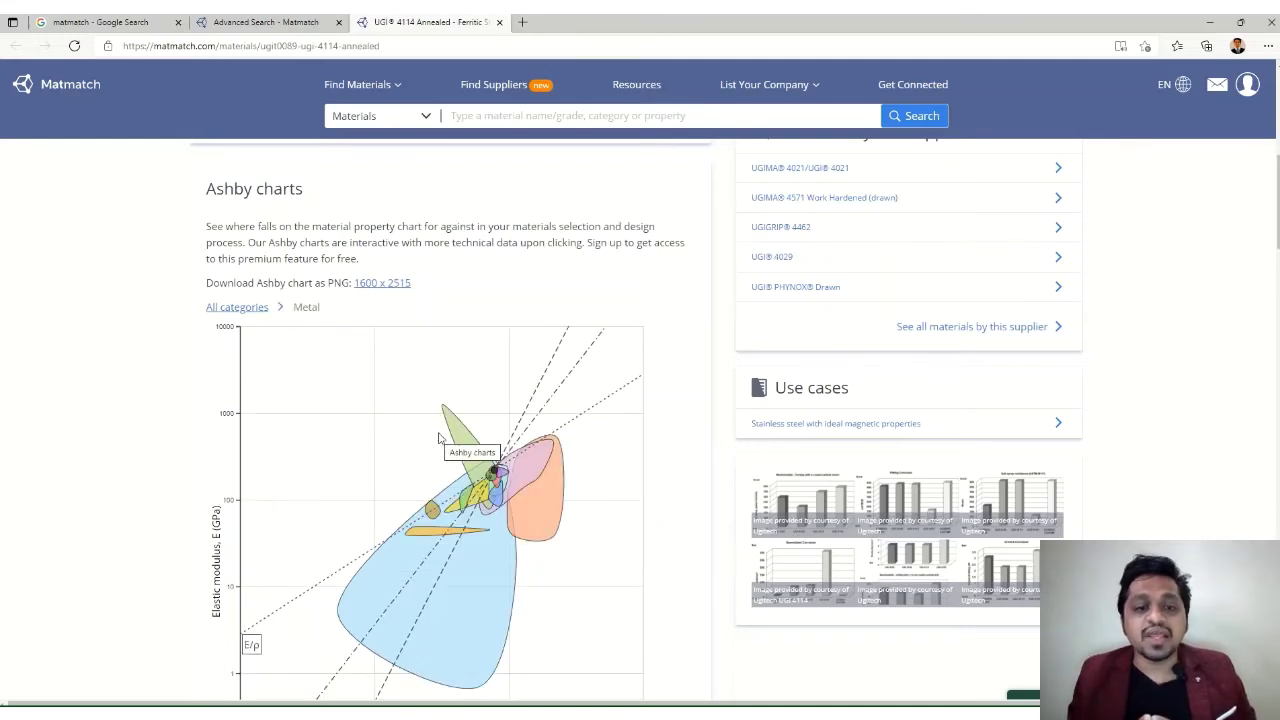
{"action": "mouse_move", "coordinate": [496, 470]}
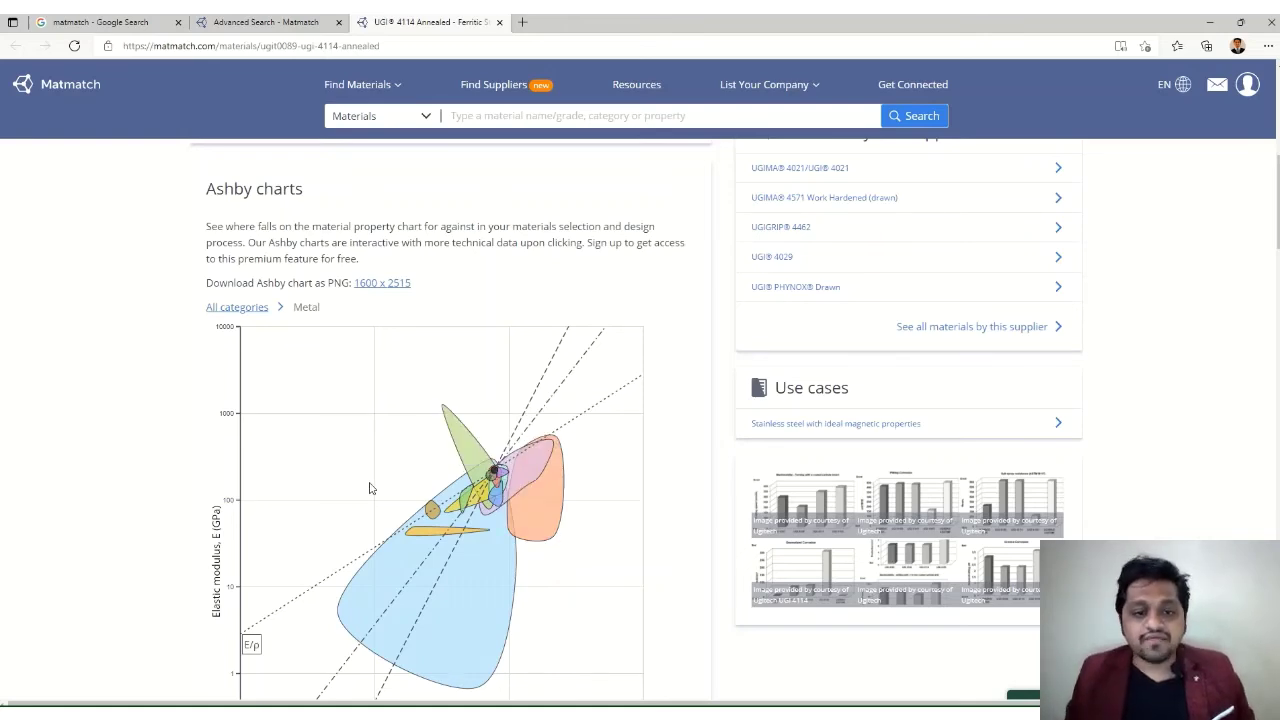
{"action": "scroll", "coordinate": [370, 488], "scroll_direction": "down", "scroll_amount": 2}
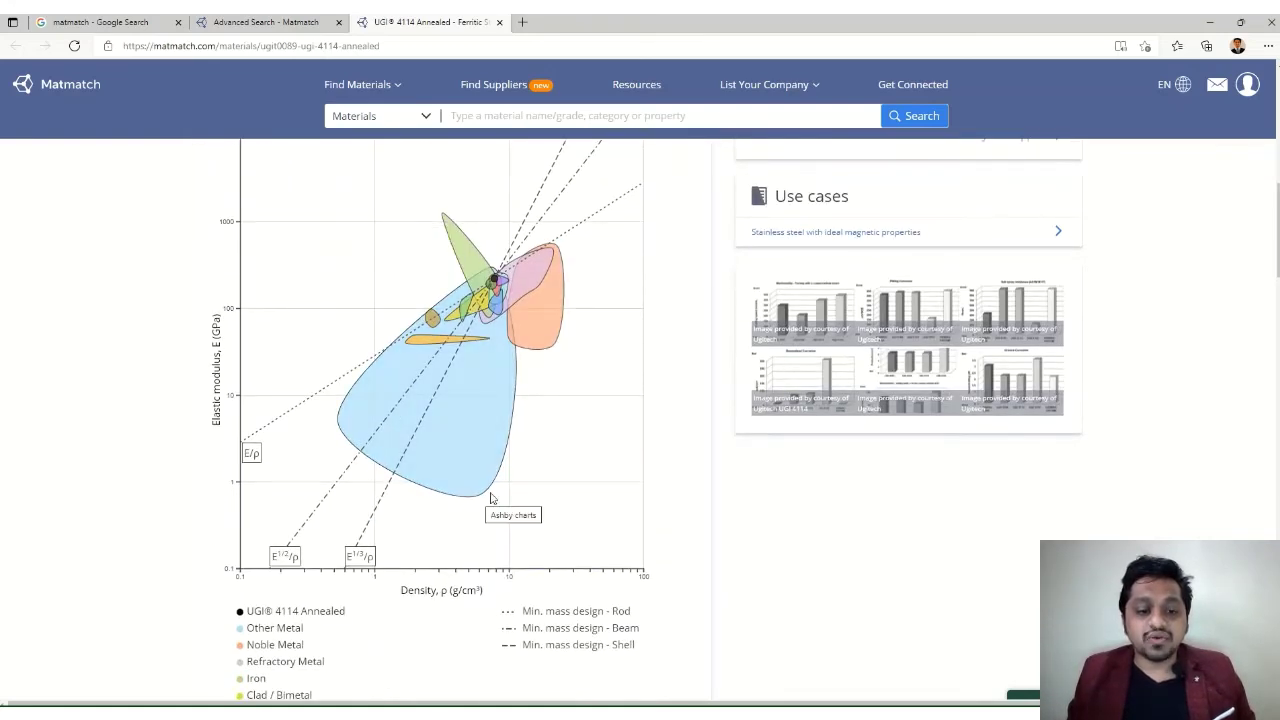
Examine the general, mechanical, thermal, electrical, magnetic and chemical property tables of UGI 4114 Annealed.
{"action": "scroll", "coordinate": [478, 510], "scroll_direction": "down", "scroll_amount": 1}
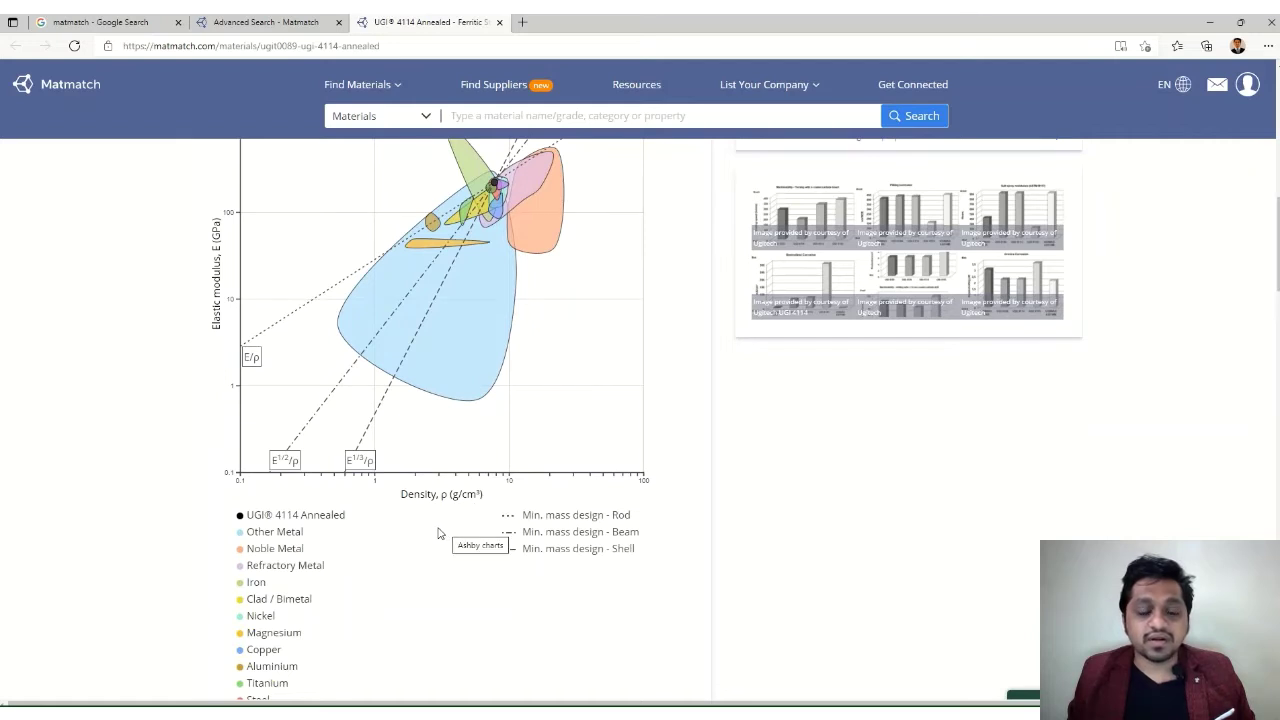
{"action": "scroll", "coordinate": [437, 533], "scroll_direction": "down", "scroll_amount": 5}
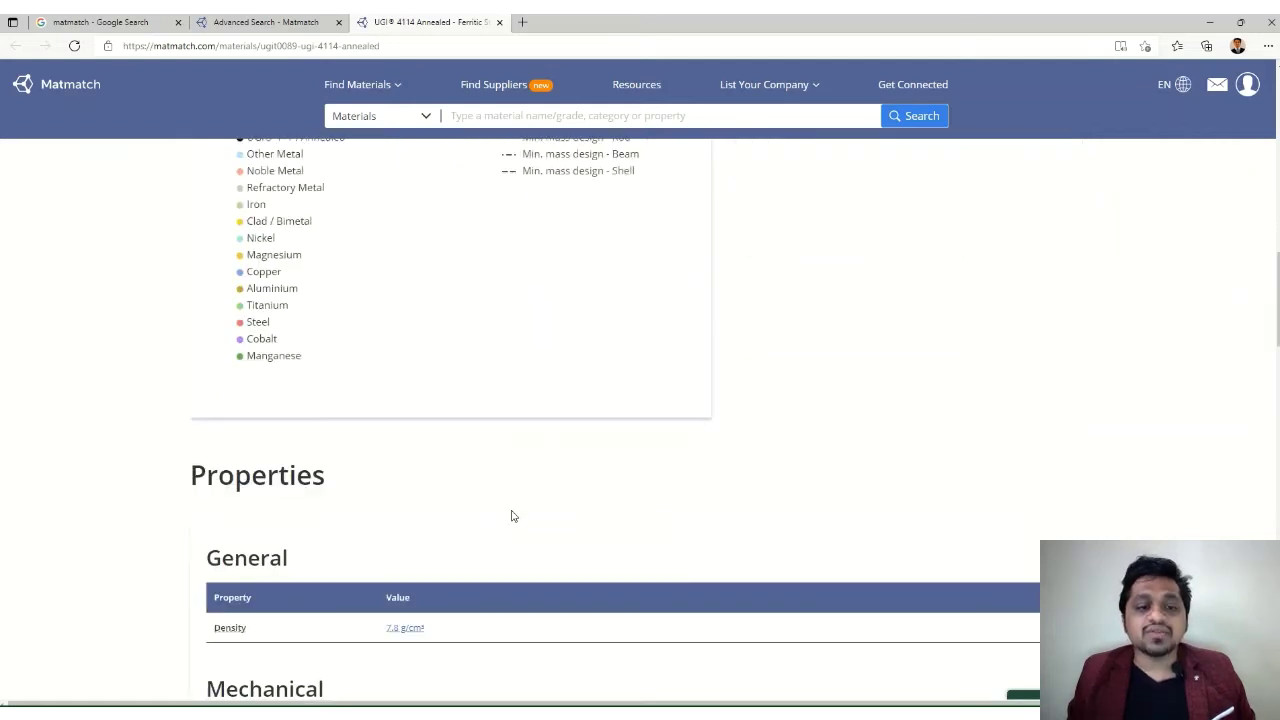
{"action": "scroll", "coordinate": [431, 457], "scroll_direction": "down", "scroll_amount": 2}
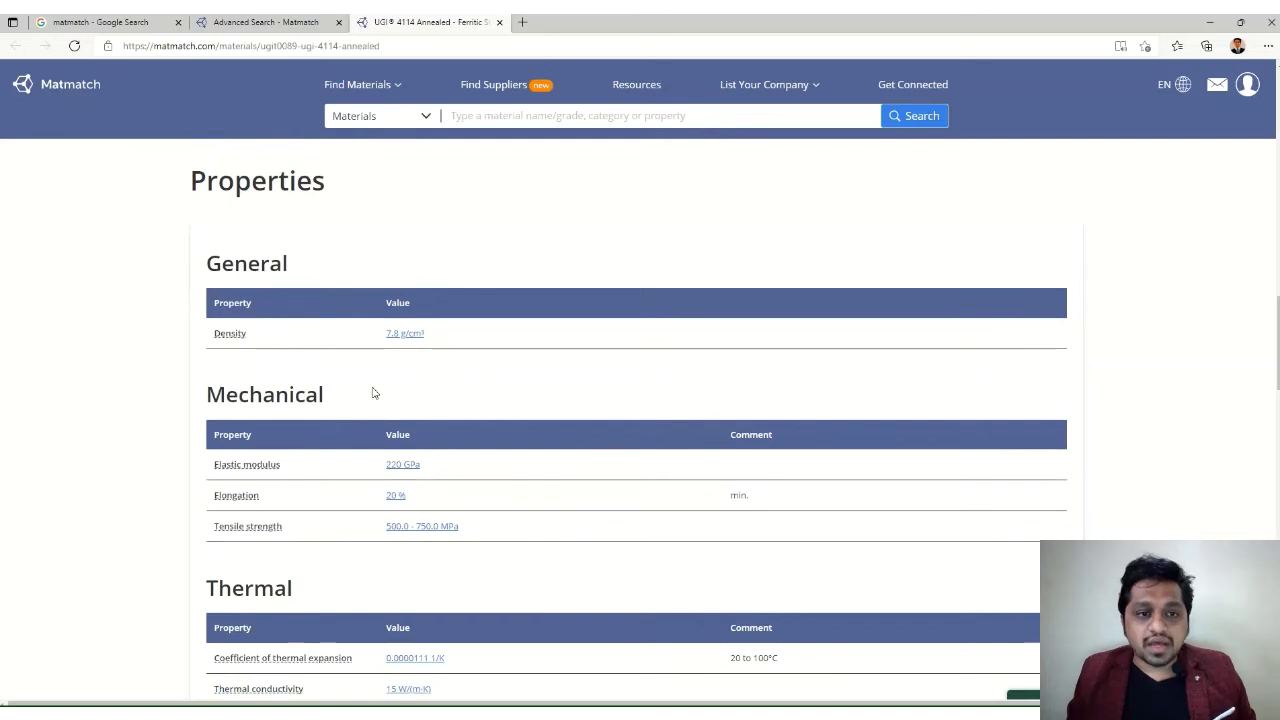
{"action": "scroll", "coordinate": [434, 406], "scroll_direction": "down", "scroll_amount": 1}
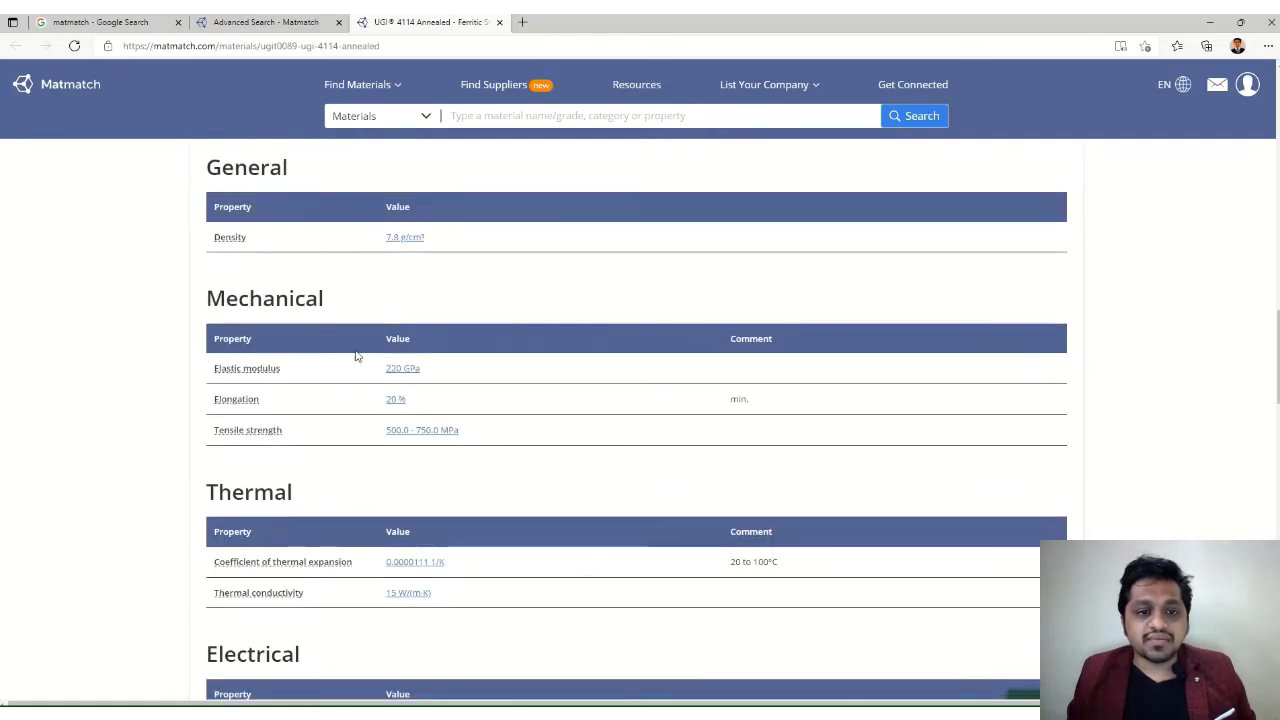
{"action": "scroll", "coordinate": [478, 426], "scroll_direction": "down", "scroll_amount": 2}
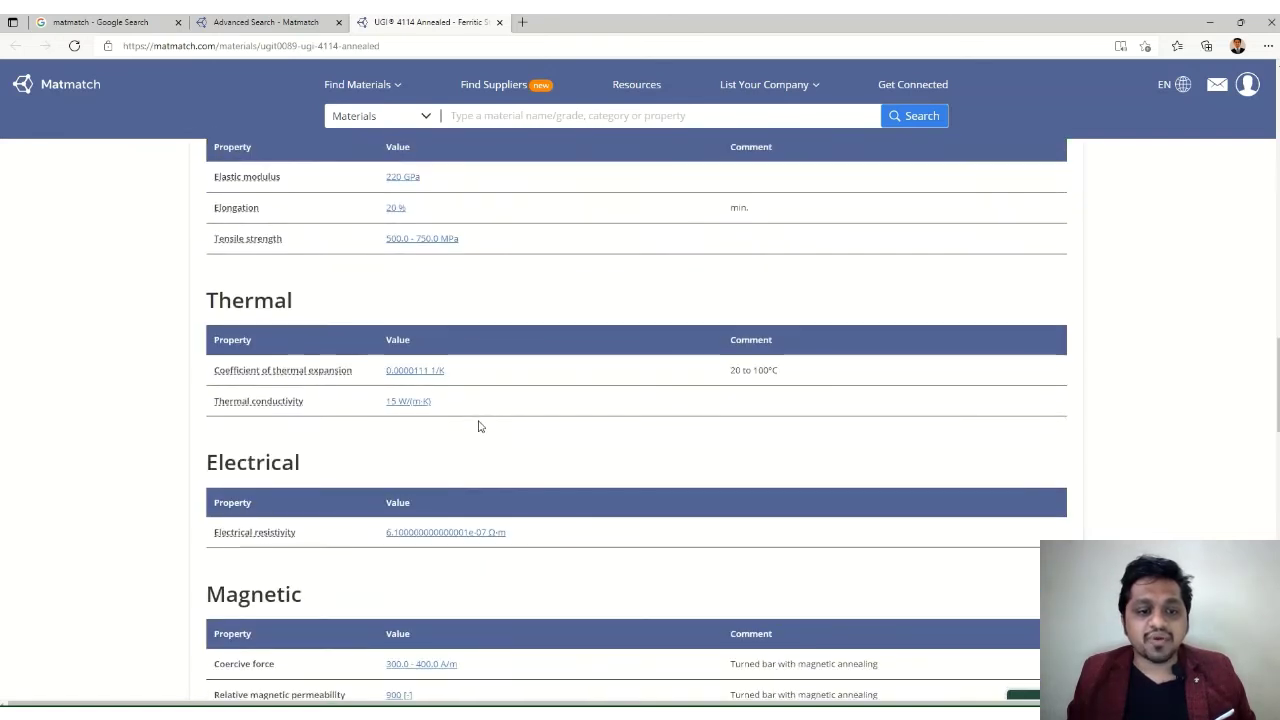
{"action": "scroll", "coordinate": [478, 426], "scroll_direction": "down", "scroll_amount": 4}
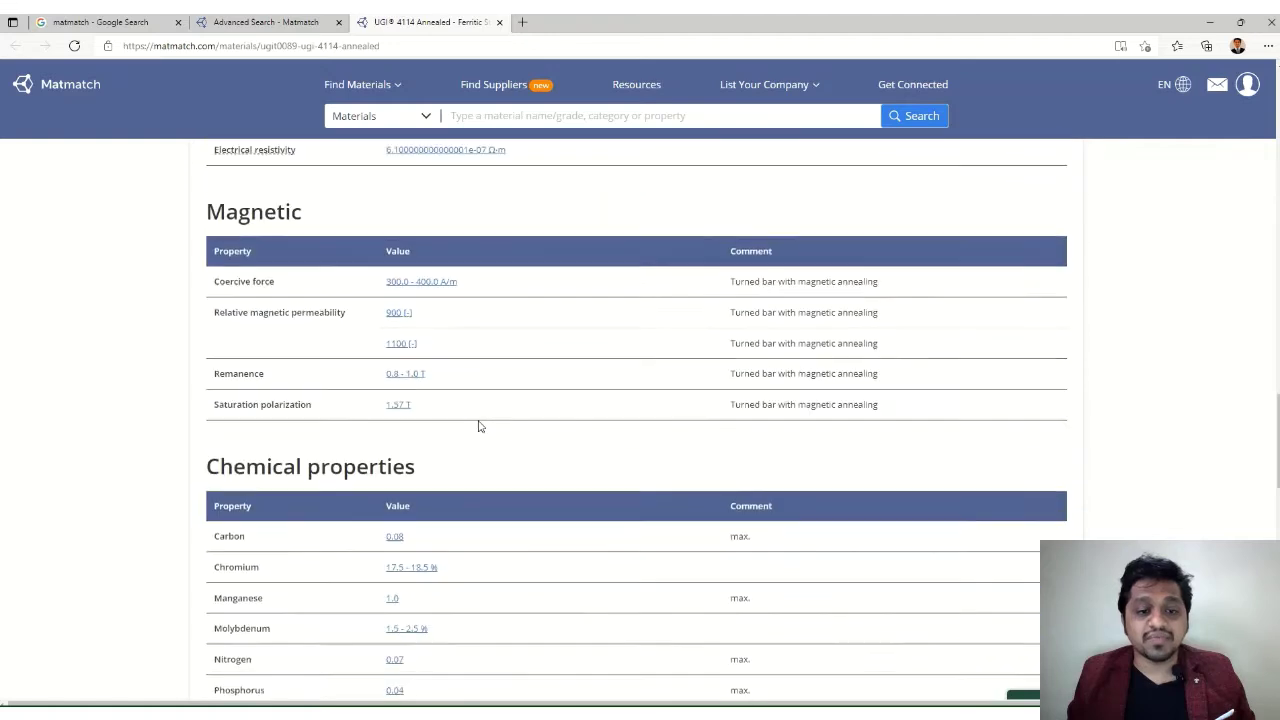
{"action": "scroll", "coordinate": [478, 426], "scroll_direction": "down", "scroll_amount": 4}
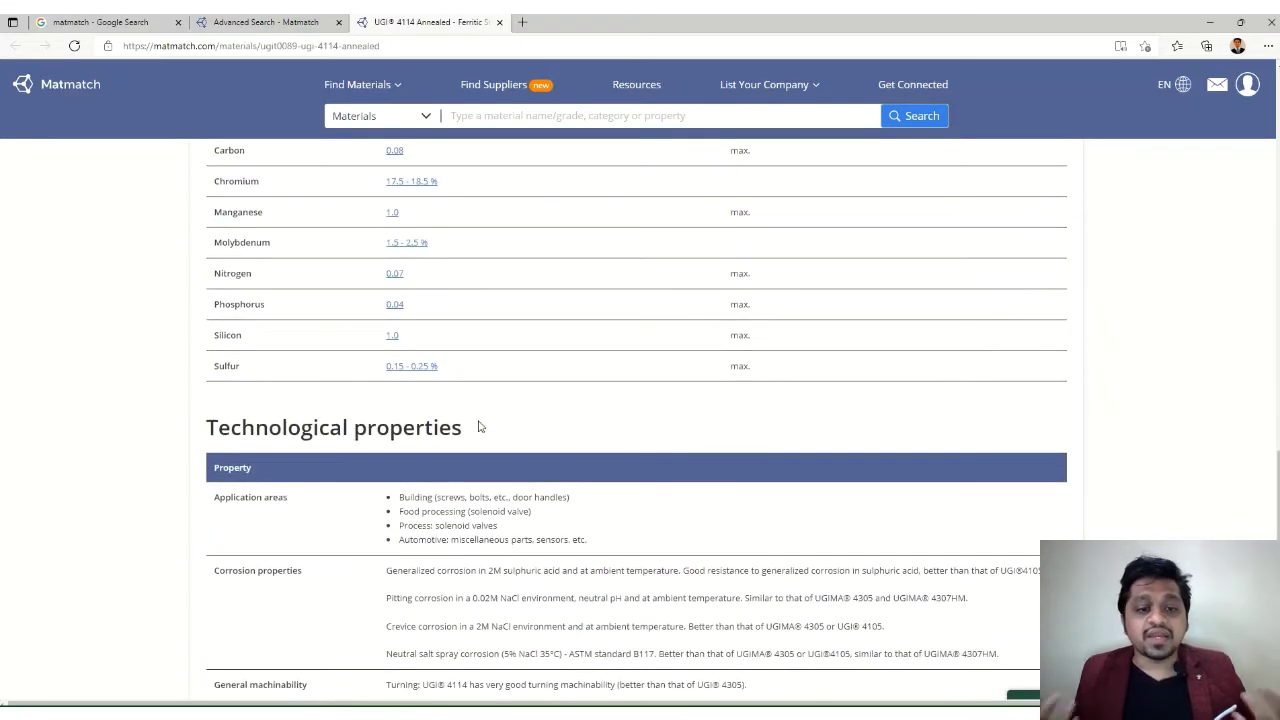
Read the technological properties of UGI 4114 Annealed, from application areas, corrosion and machinability to available products and surface treatment.
{"action": "scroll", "coordinate": [463, 428], "scroll_direction": "down", "scroll_amount": 1}
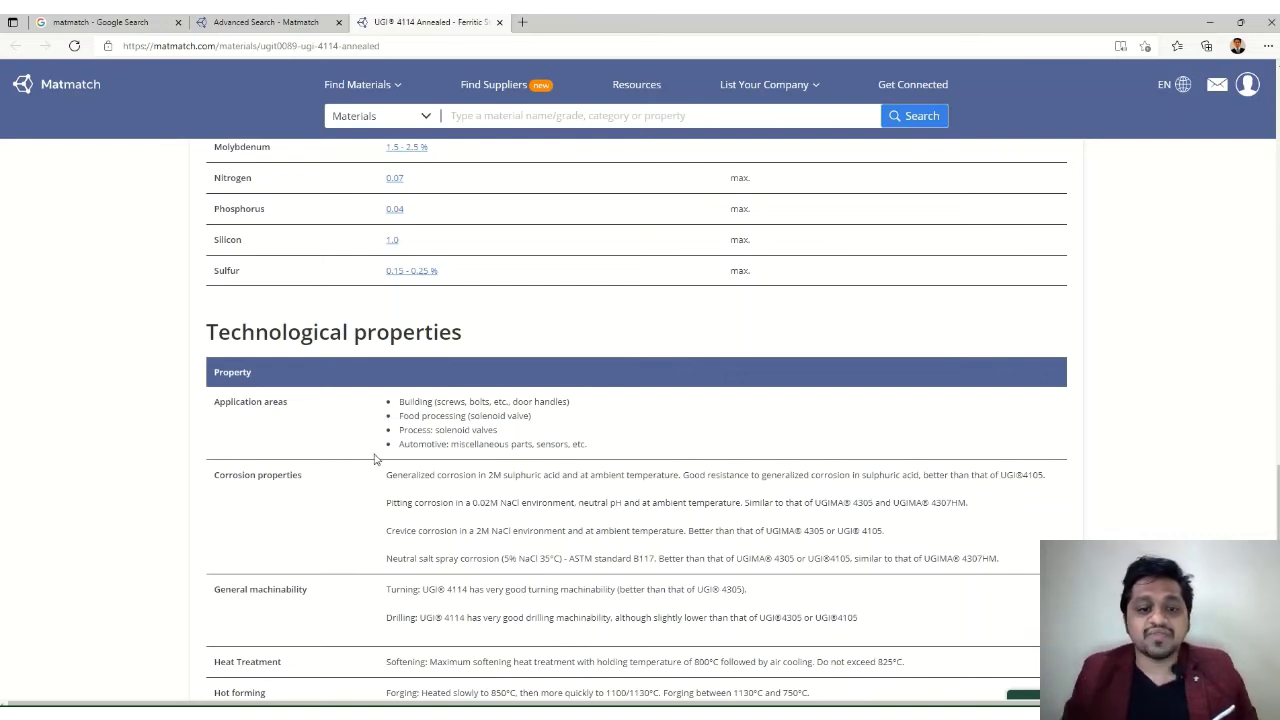
{"action": "scroll", "coordinate": [375, 458], "scroll_direction": "down", "scroll_amount": 1}
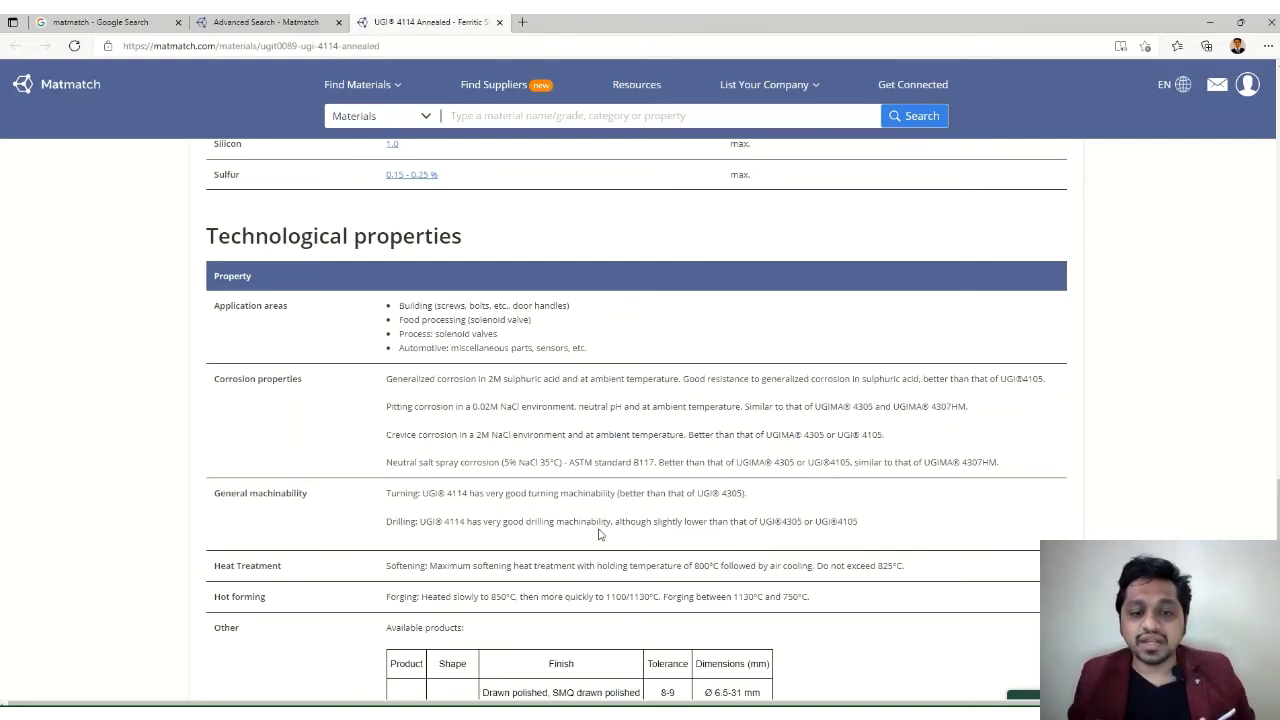
{"action": "scroll", "coordinate": [389, 526], "scroll_direction": "down", "scroll_amount": 1}
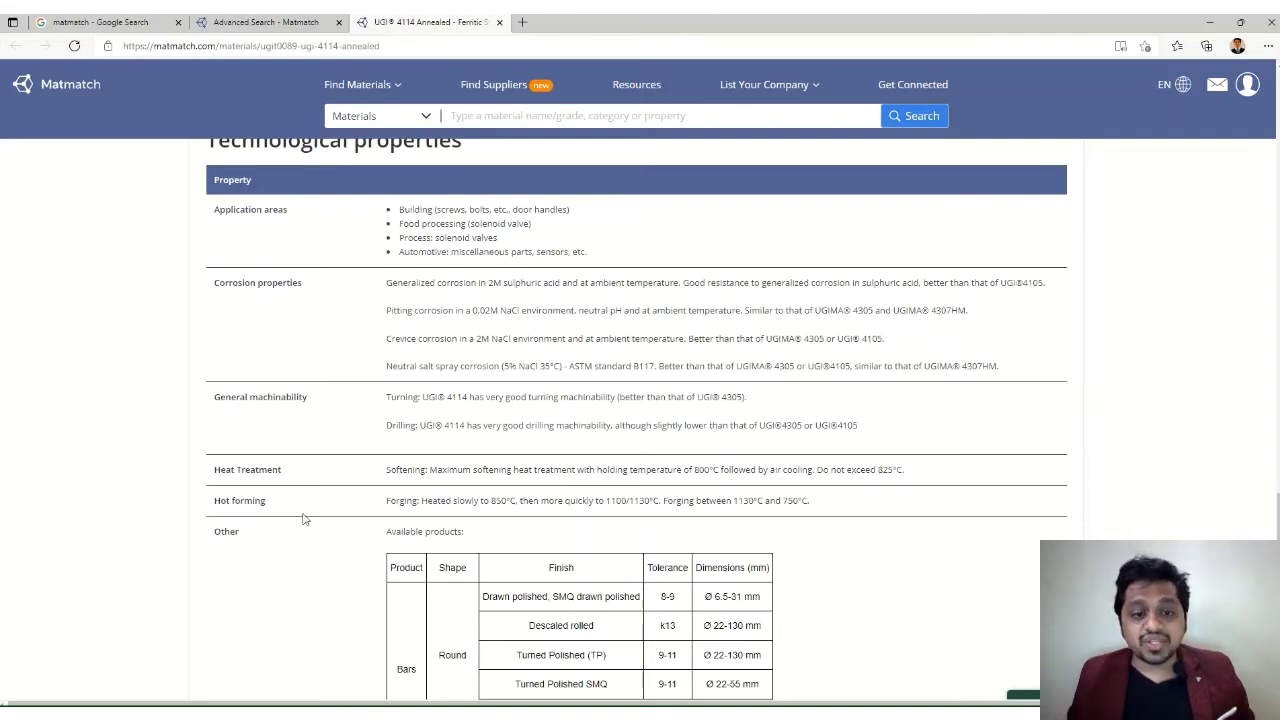
{"action": "scroll", "coordinate": [323, 516], "scroll_direction": "down", "scroll_amount": 1}
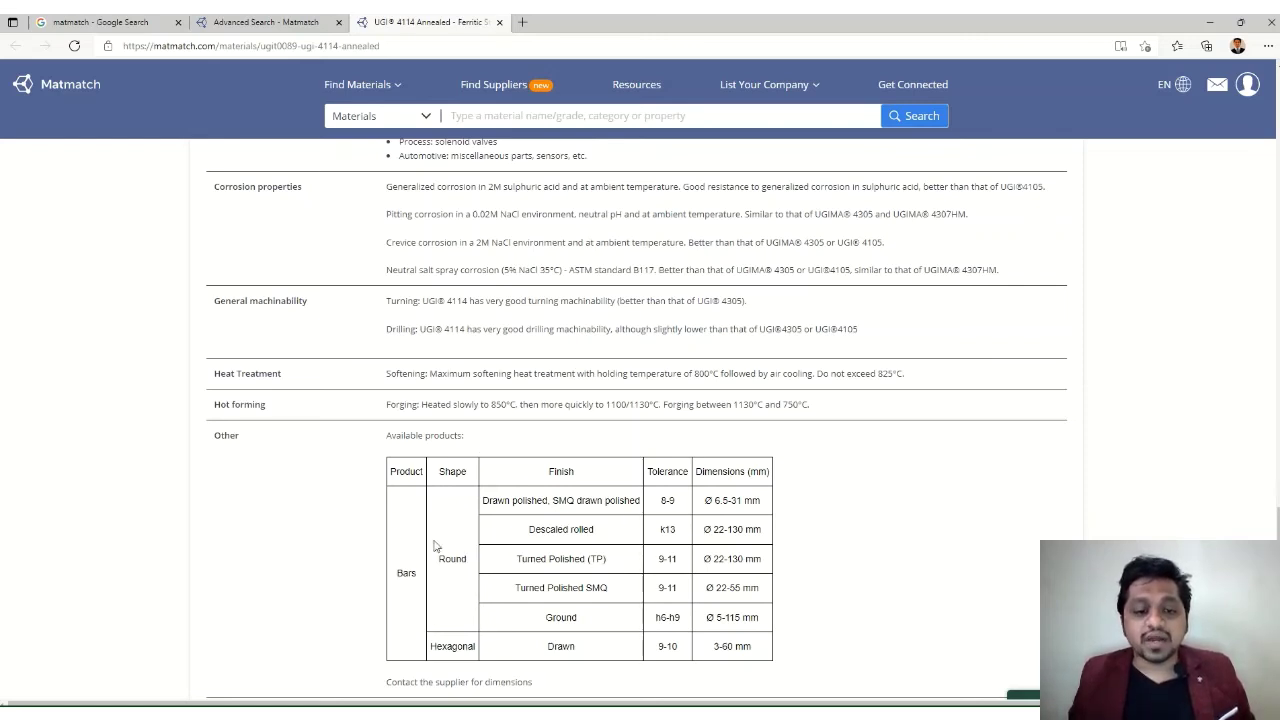
{"action": "scroll", "coordinate": [476, 562], "scroll_direction": "down", "scroll_amount": 1}
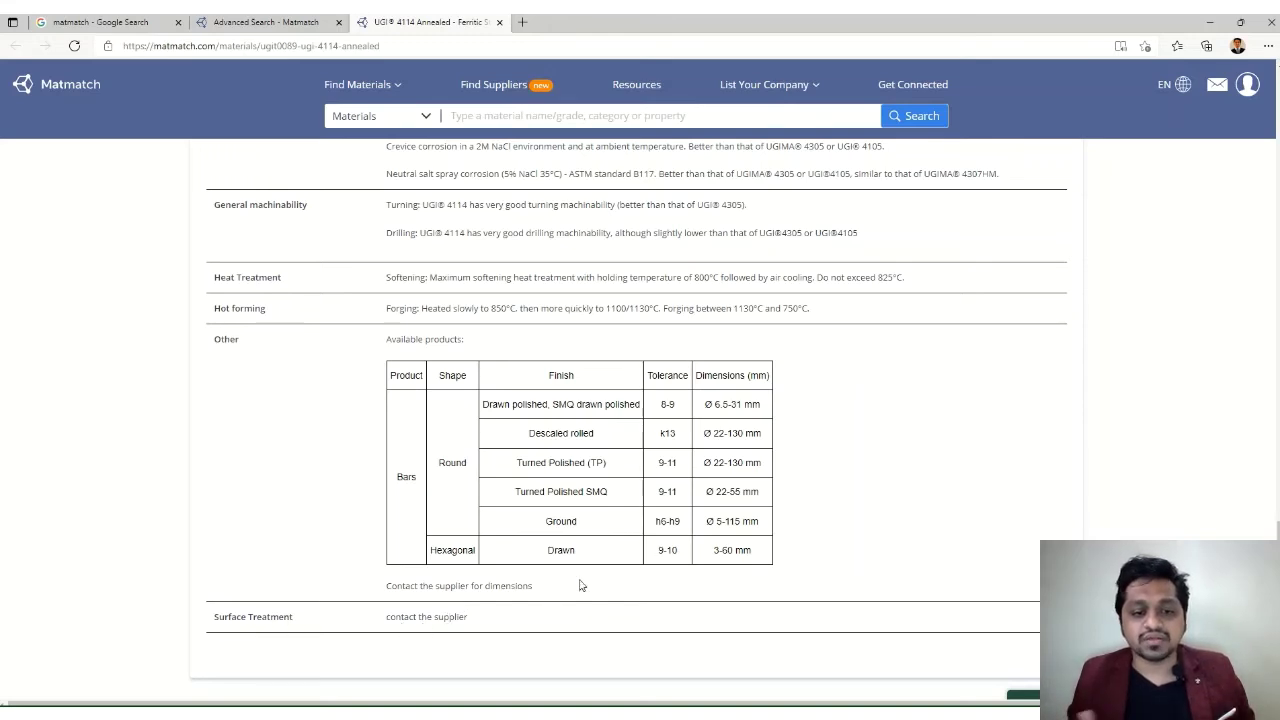
{"action": "scroll", "coordinate": [578, 578], "scroll_direction": "down", "scroll_amount": 2}
Download the UGI 4114 Annealed datasheet as a PDF and open the downloaded file.
{"action": "scroll", "coordinate": [612, 514], "scroll_direction": "up", "scroll_amount": 3}
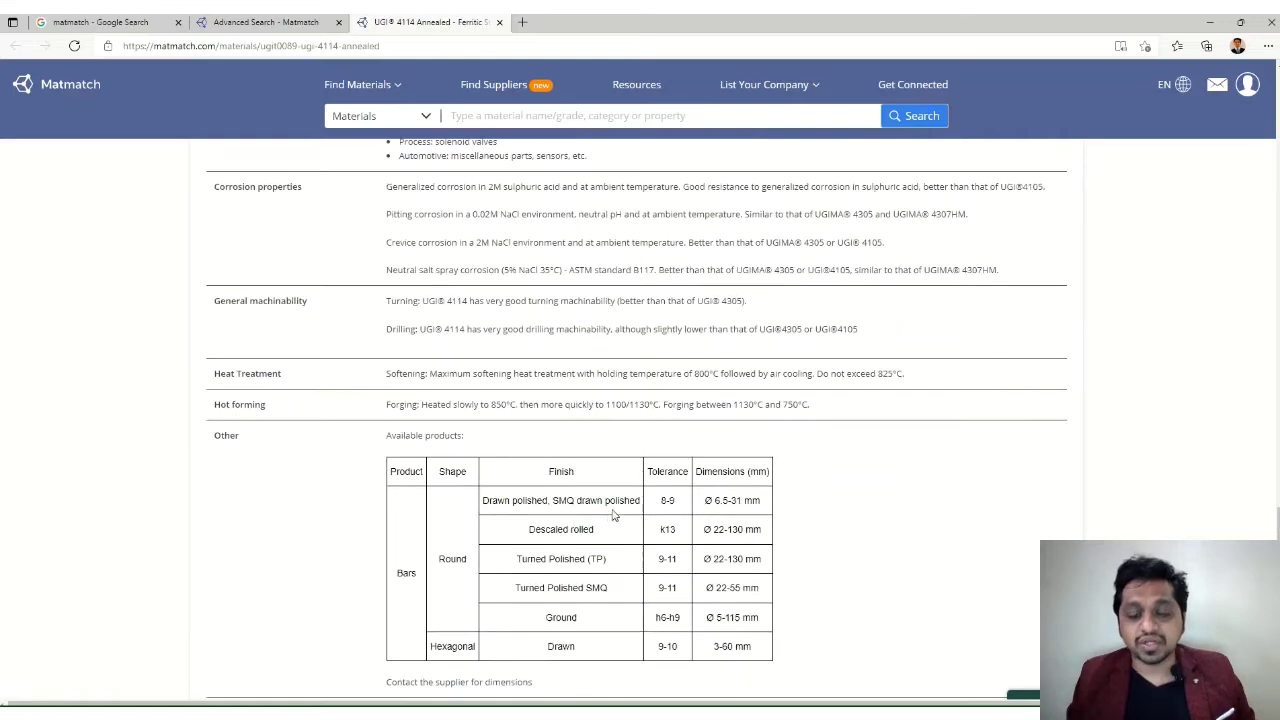
{"action": "scroll", "coordinate": [607, 505], "scroll_direction": "up", "scroll_amount": 5}
{"action": "scroll", "coordinate": [607, 499], "scroll_direction": "up", "scroll_amount": 10}
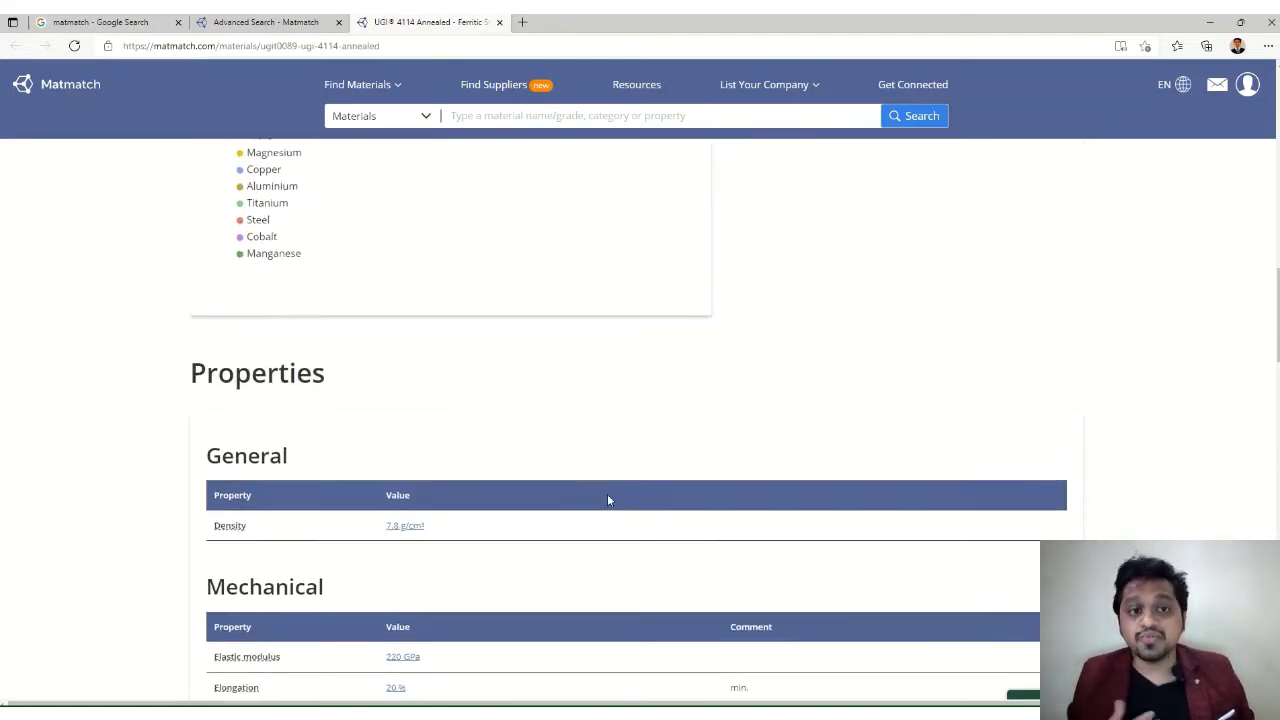
{"action": "scroll", "coordinate": [607, 500], "scroll_direction": "up", "scroll_amount": 9}
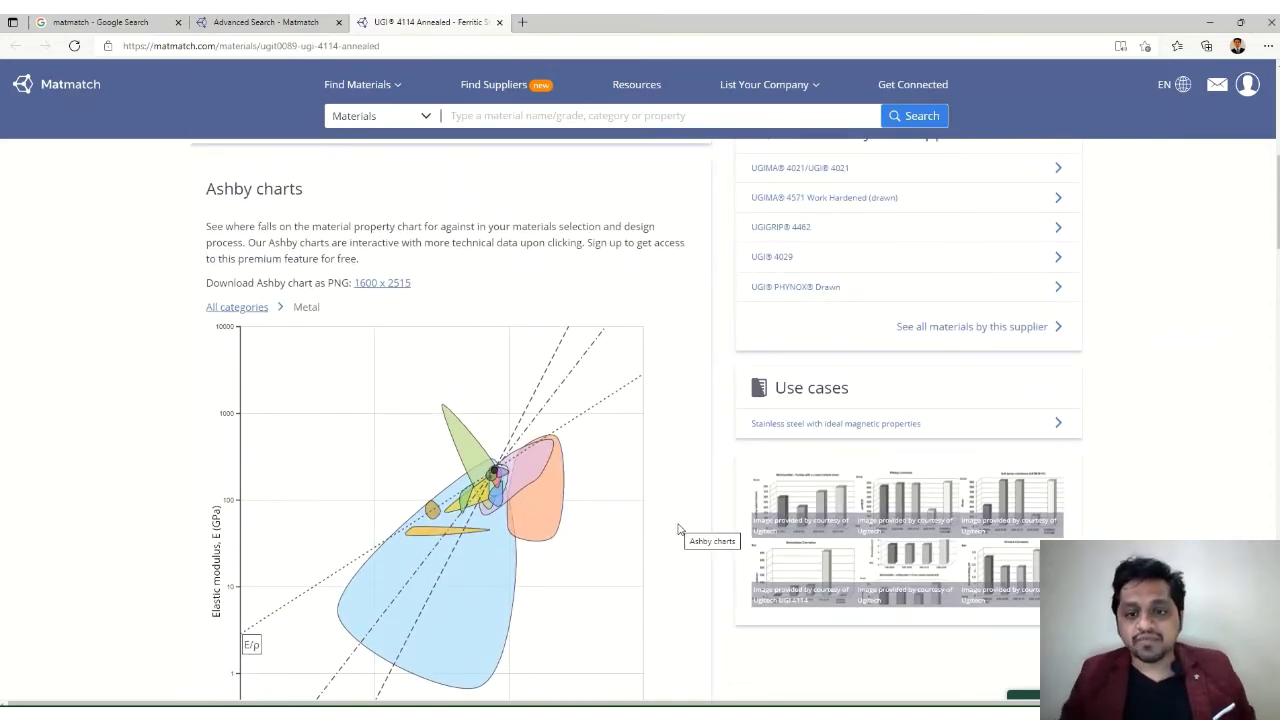
{"action": "scroll", "coordinate": [678, 529], "scroll_direction": "up", "scroll_amount": 2}
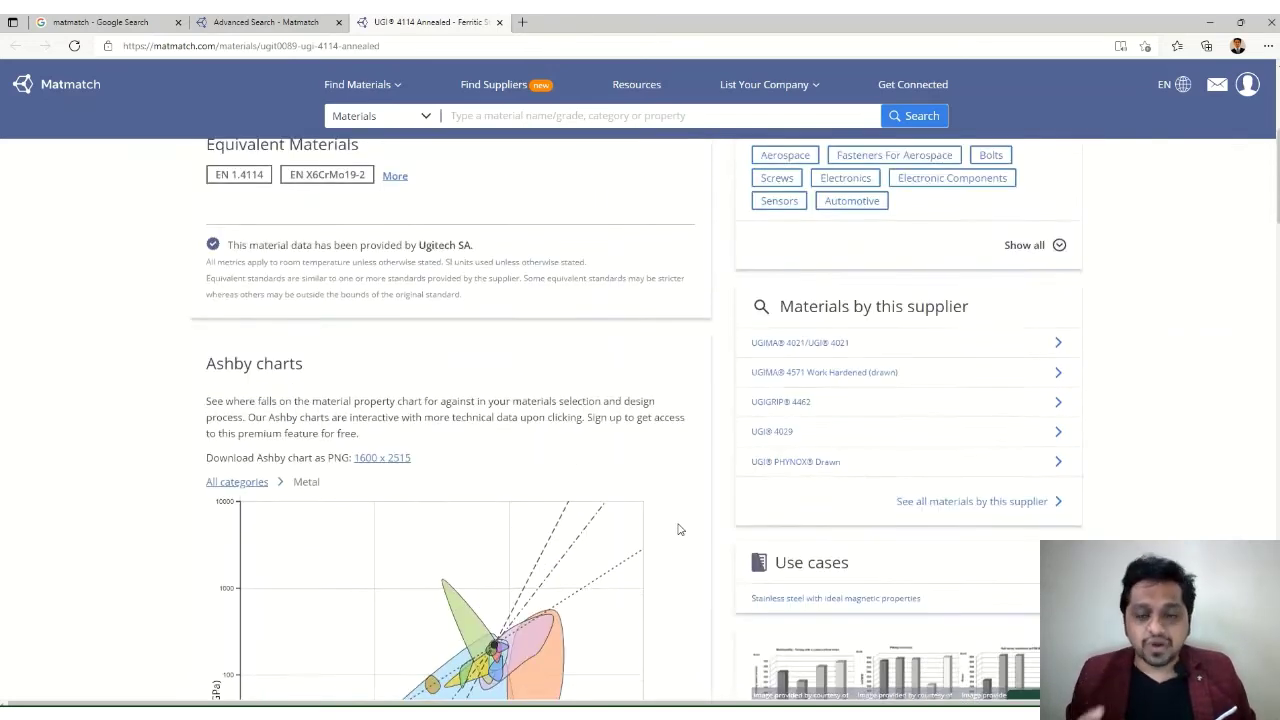
{"action": "scroll", "coordinate": [678, 529], "scroll_direction": "up", "scroll_amount": 1}
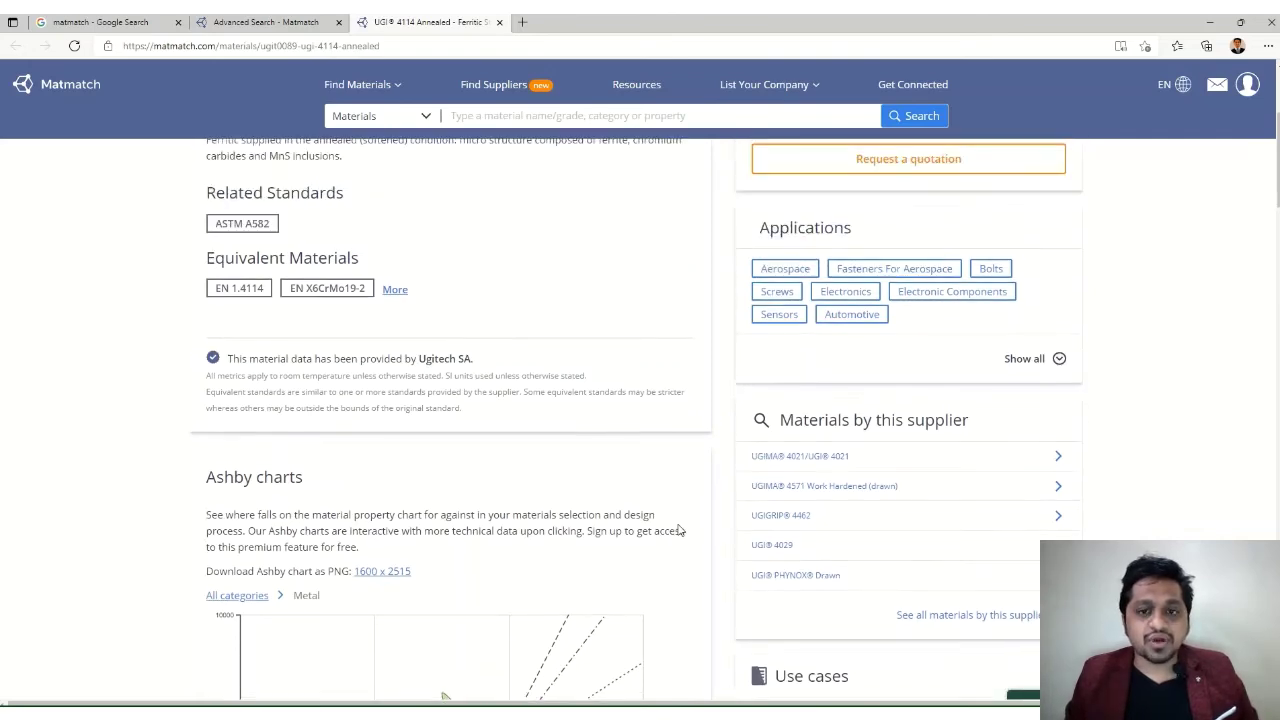
{"action": "scroll", "coordinate": [678, 524], "scroll_direction": "up", "scroll_amount": 2}
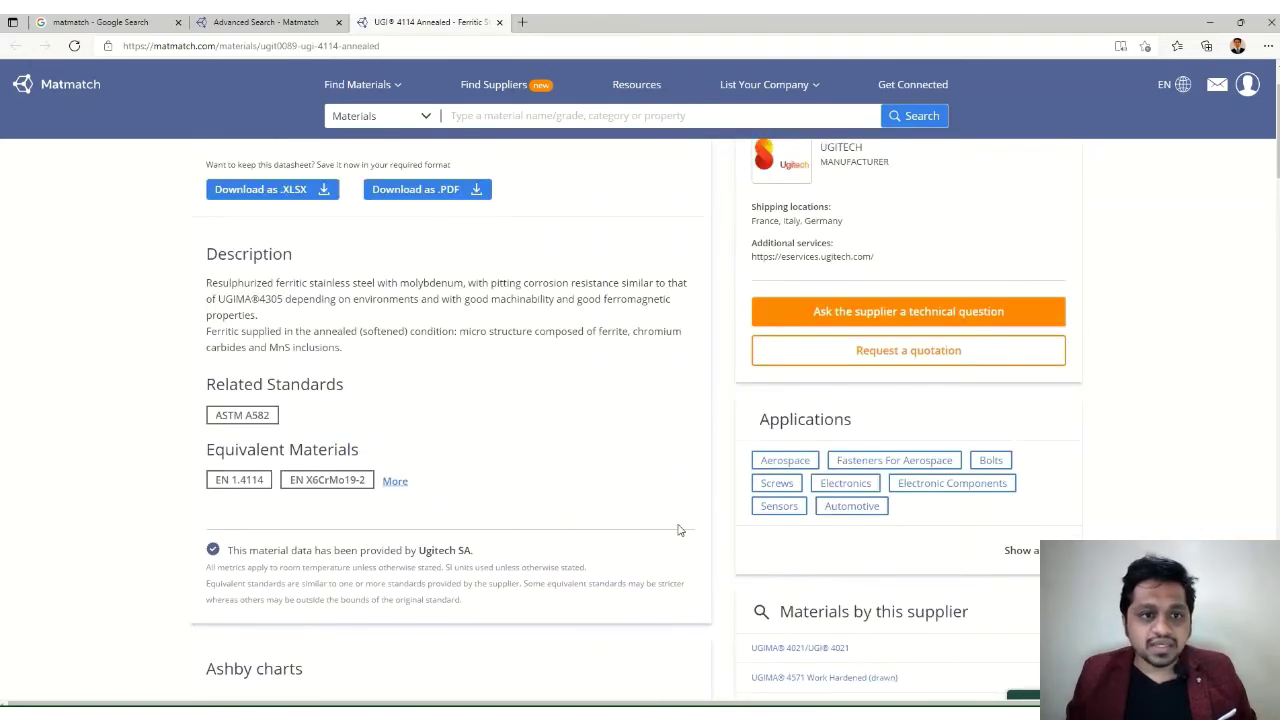
{"action": "scroll", "coordinate": [603, 480], "scroll_direction": "up", "scroll_amount": 1}
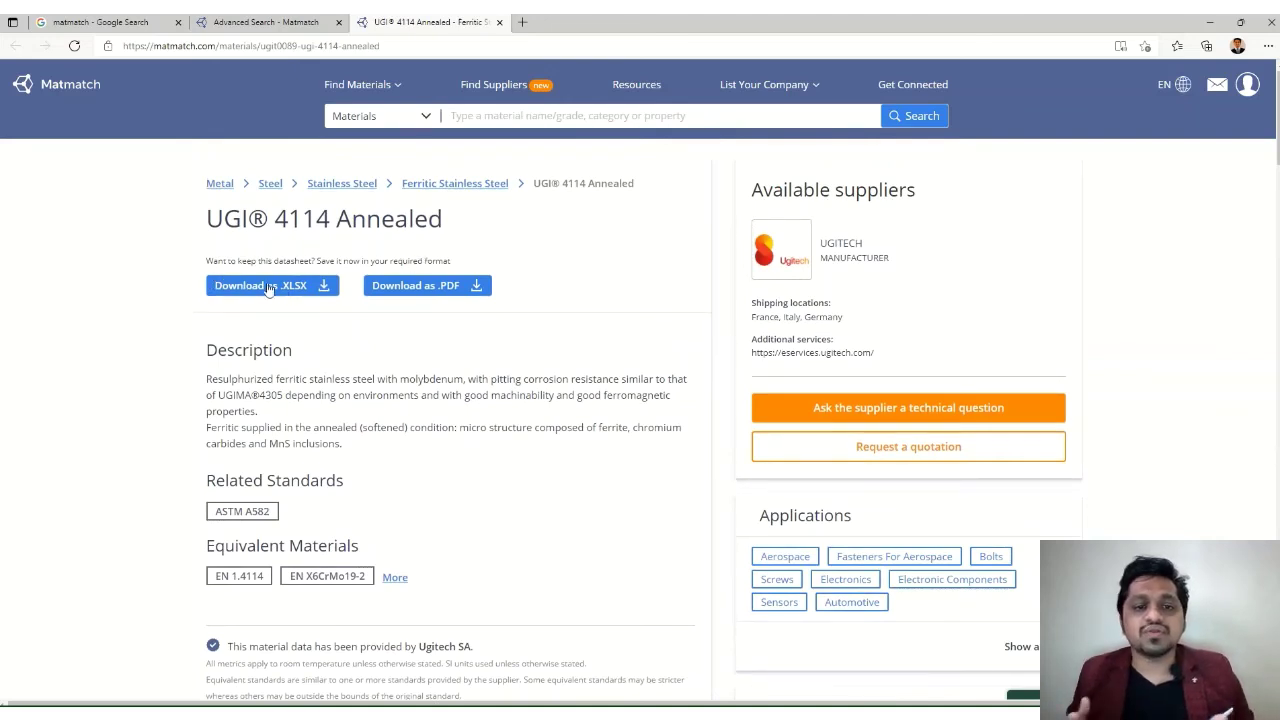
{"action": "left_click", "coordinate": [421, 290]}
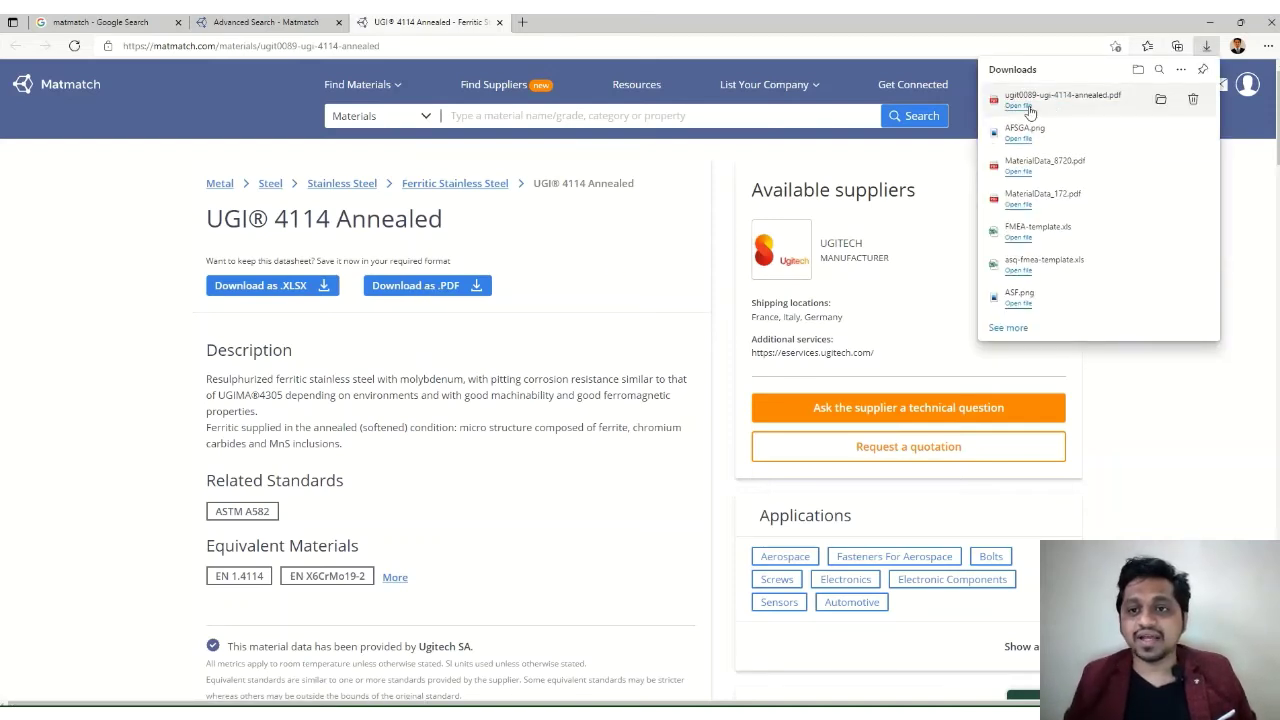
{"action": "left_click", "coordinate": [1018, 105]}
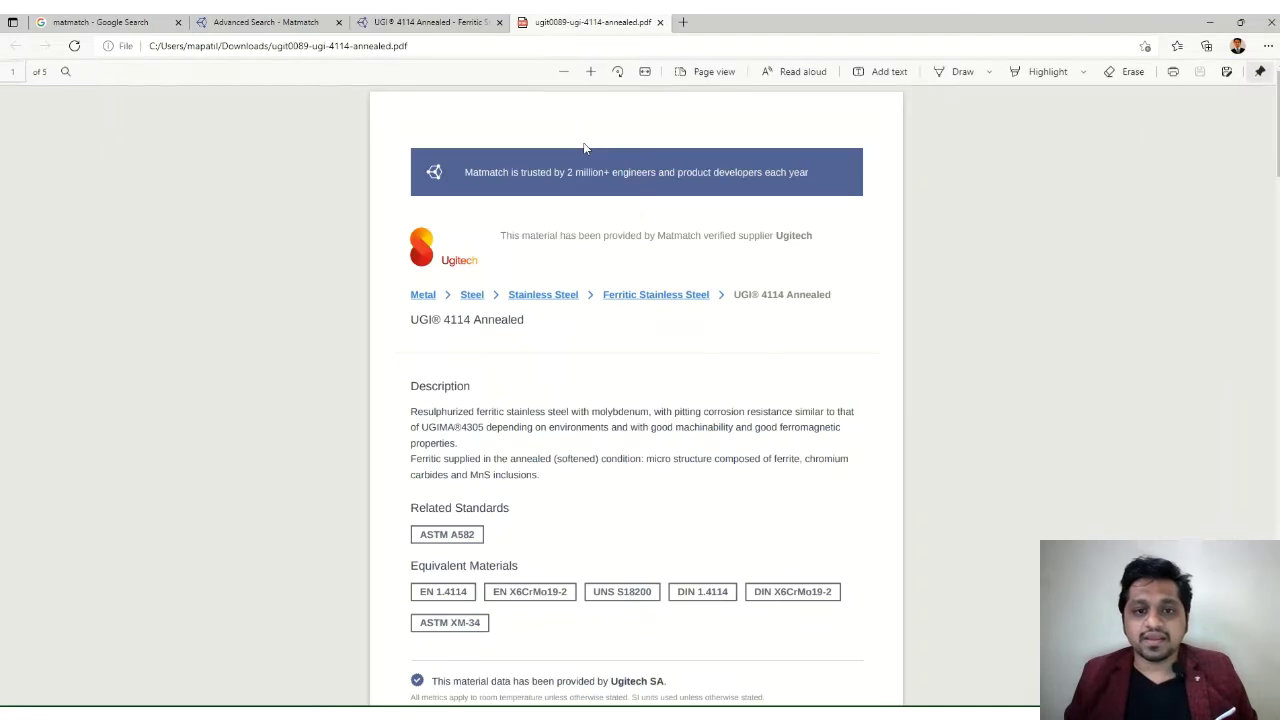
Look through the PDF datasheet from the description to the surface treatment entry on its last page.
{"action": "scroll", "coordinate": [650, 340], "scroll_direction": "down", "scroll_amount": 10}
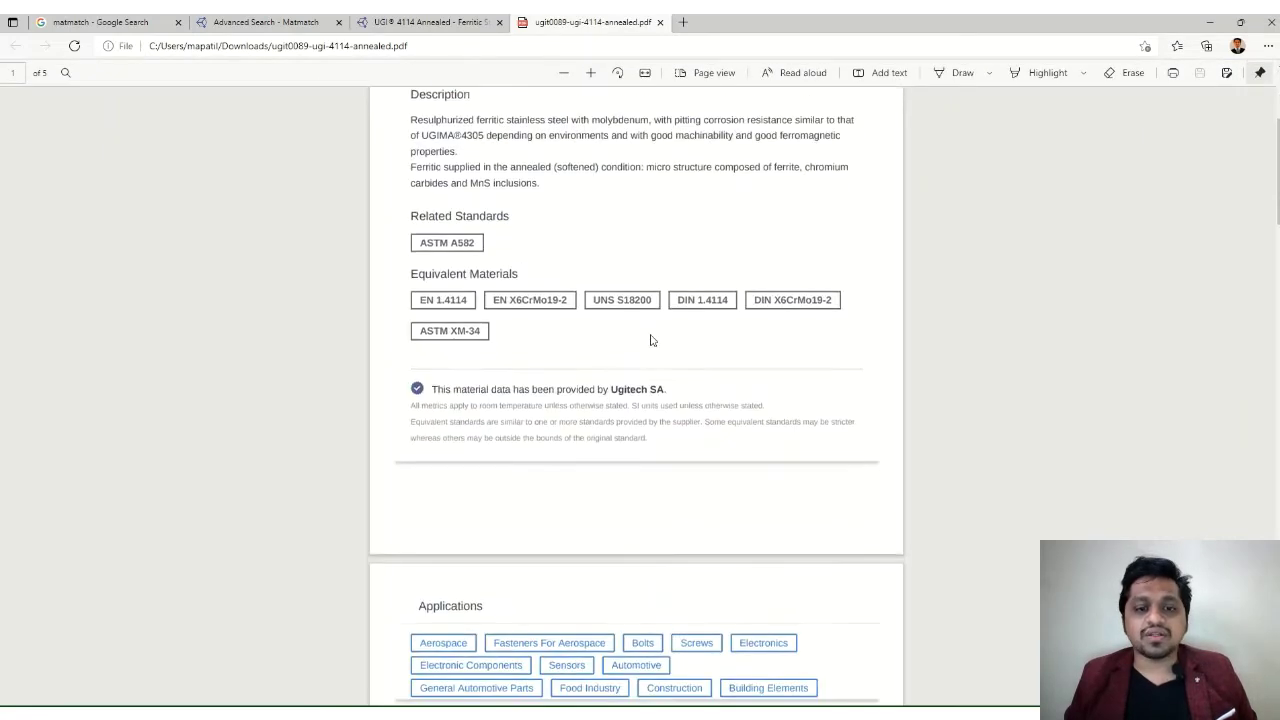
{"action": "scroll", "coordinate": [650, 340], "scroll_direction": "down", "scroll_amount": 15}
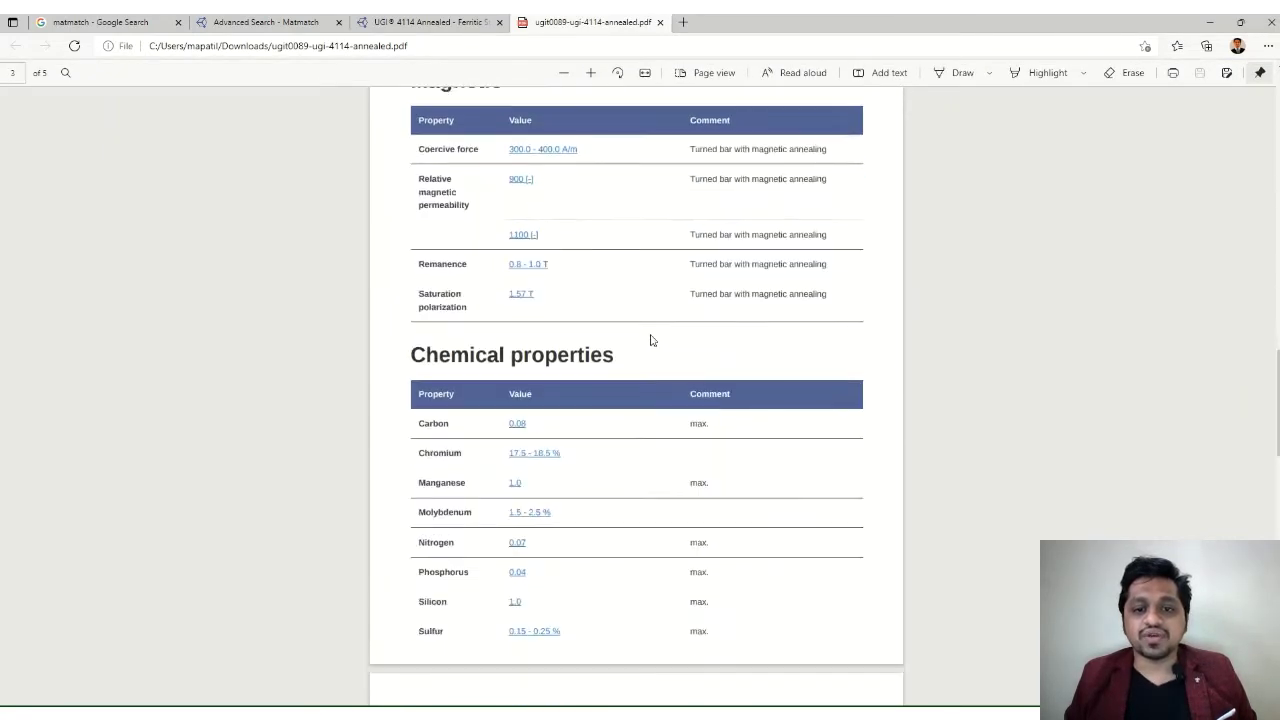
{"action": "scroll", "coordinate": [650, 335], "scroll_direction": "down", "scroll_amount": 6}
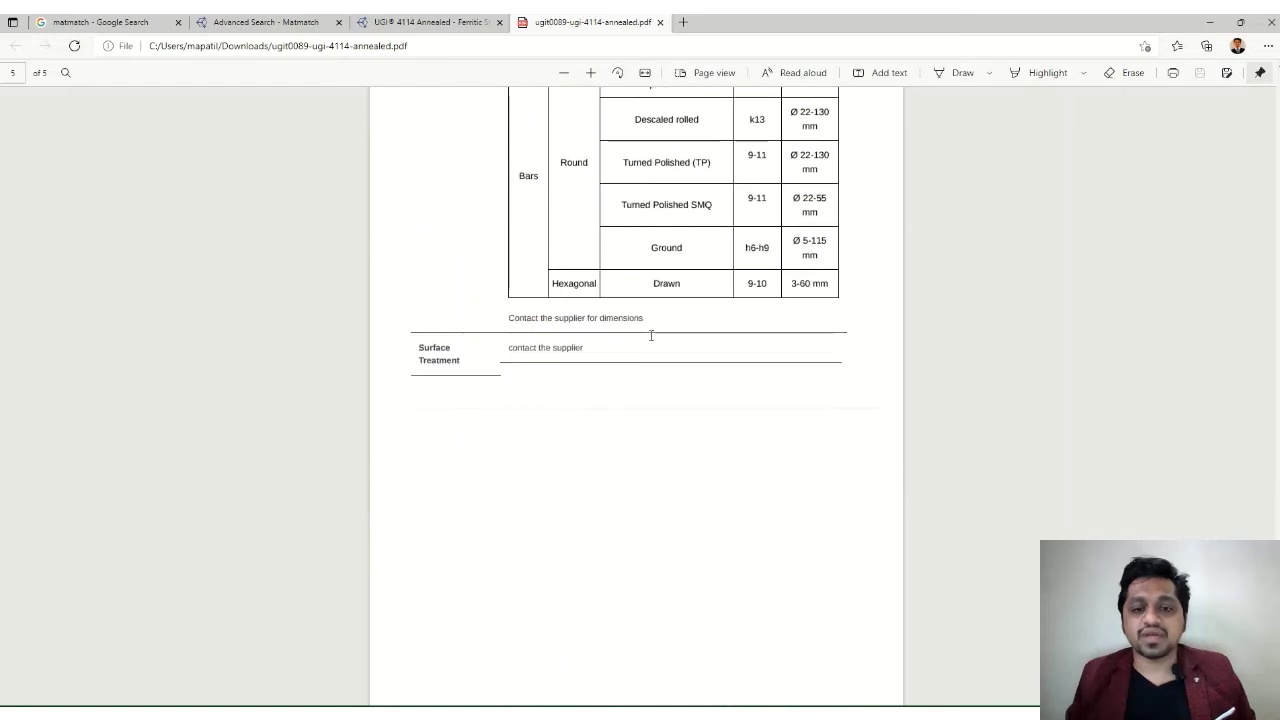
Return to the UGI 4114 Annealed material page and expand its full list of equivalent materials.
{"action": "left_click", "coordinate": [414, 26]}
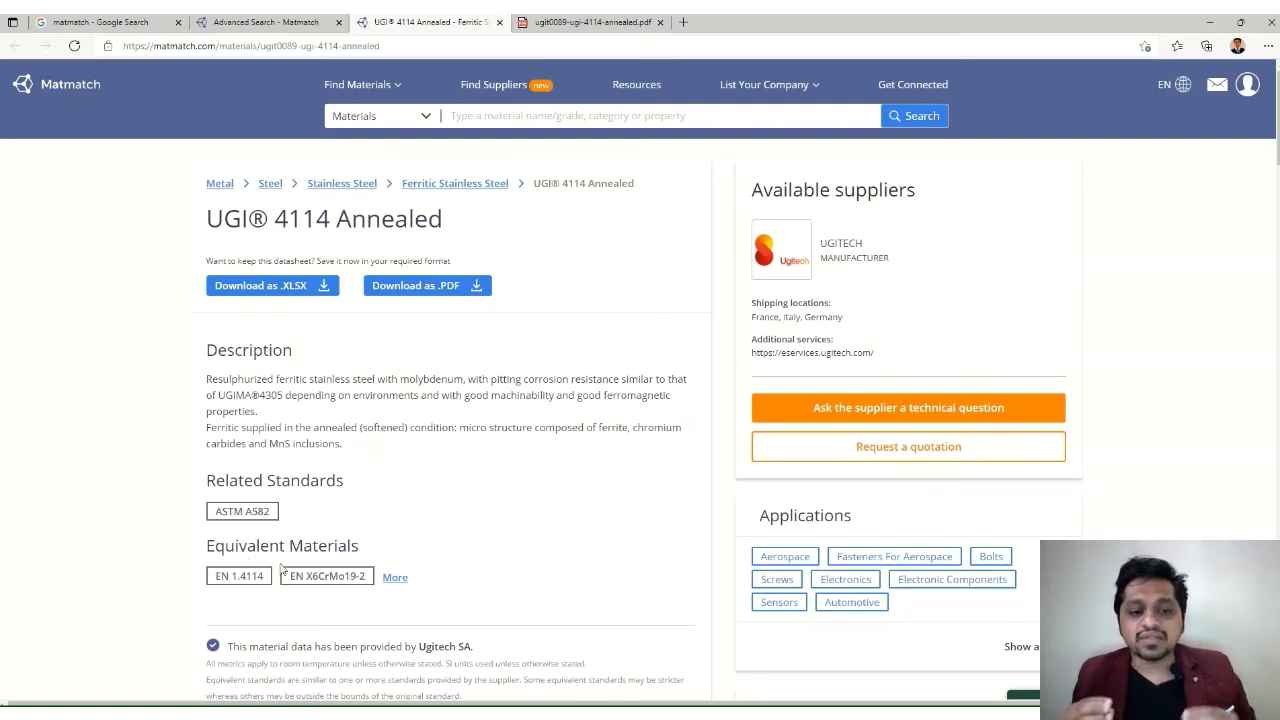
{"action": "left_click", "coordinate": [398, 578]}
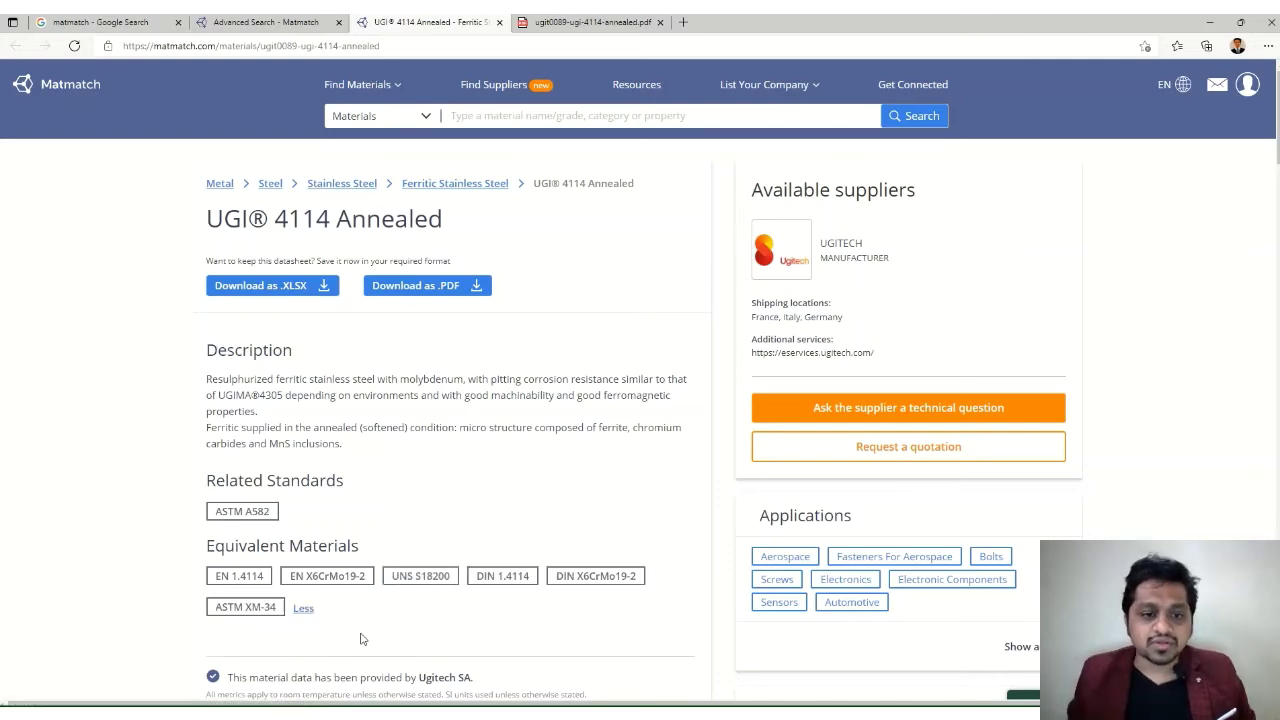
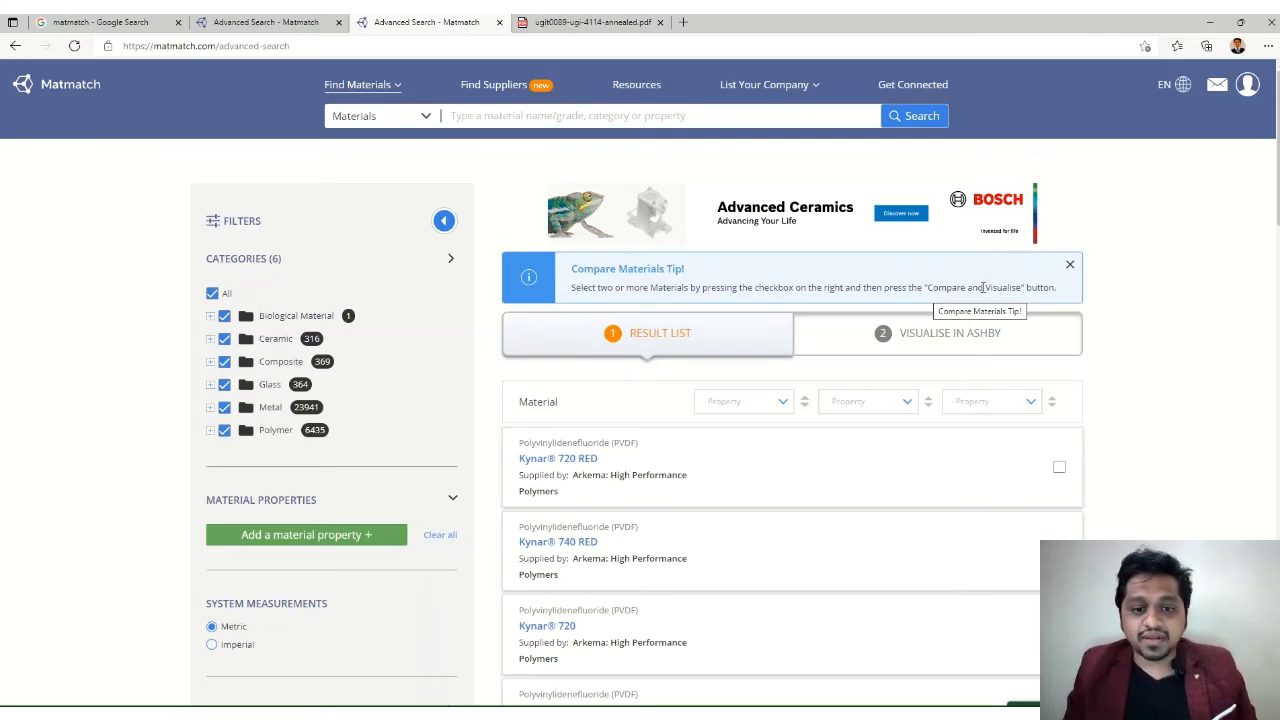
Browse the unfiltered advanced search results and open the Kynar 740 and Kynar 720 material pages in new tabs.
{"action": "scroll", "coordinate": [808, 468], "scroll_direction": "down", "scroll_amount": 3}
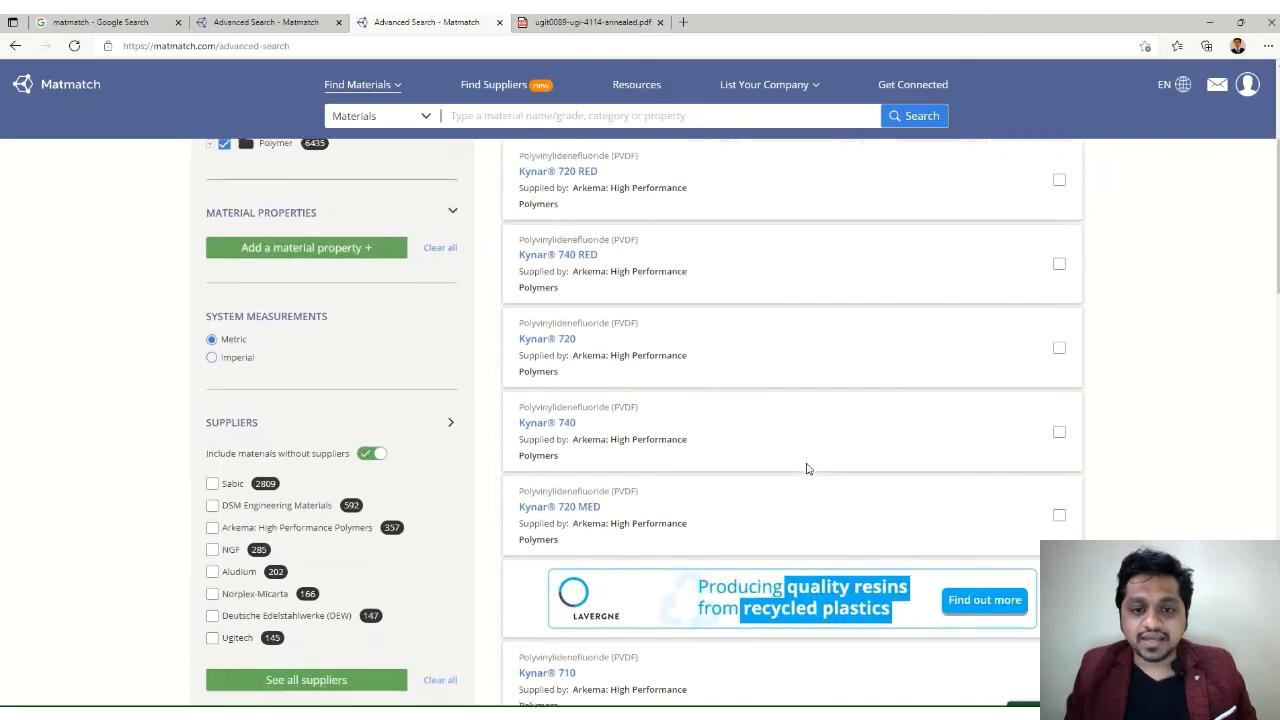
{"action": "scroll", "coordinate": [808, 468], "scroll_direction": "up", "scroll_amount": 2}
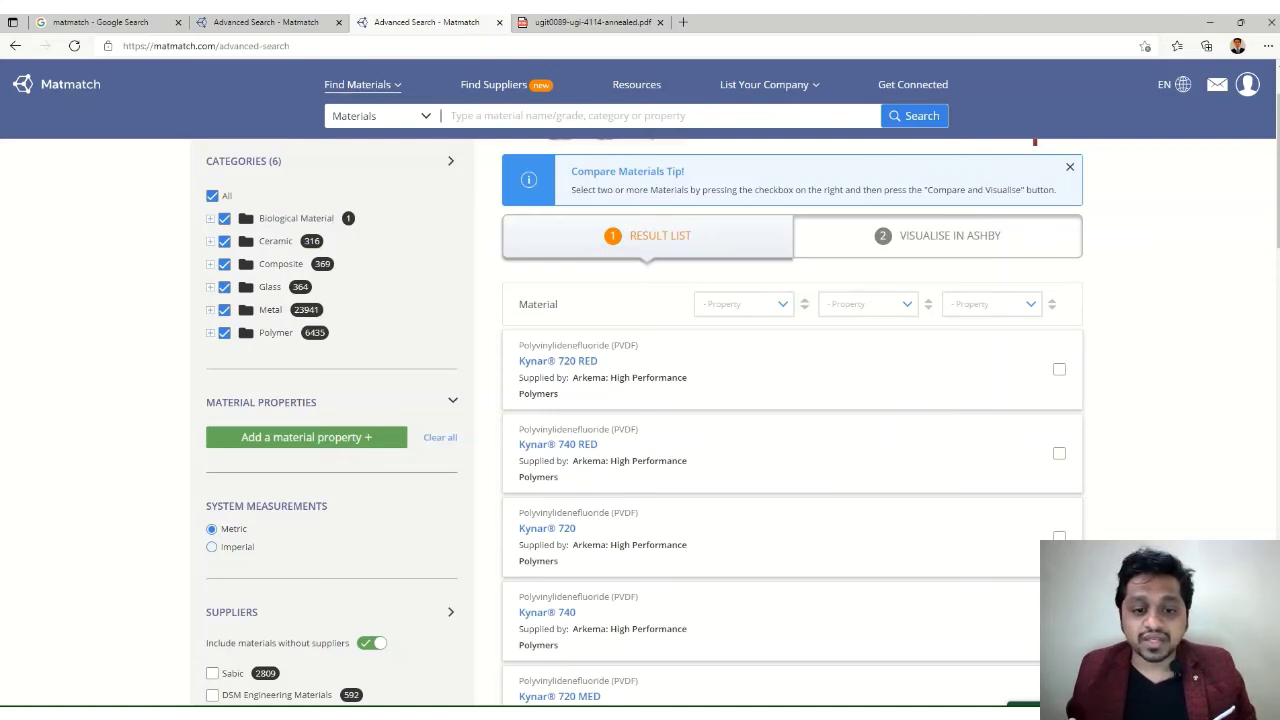
{"action": "middle_click", "coordinate": [566, 612]}
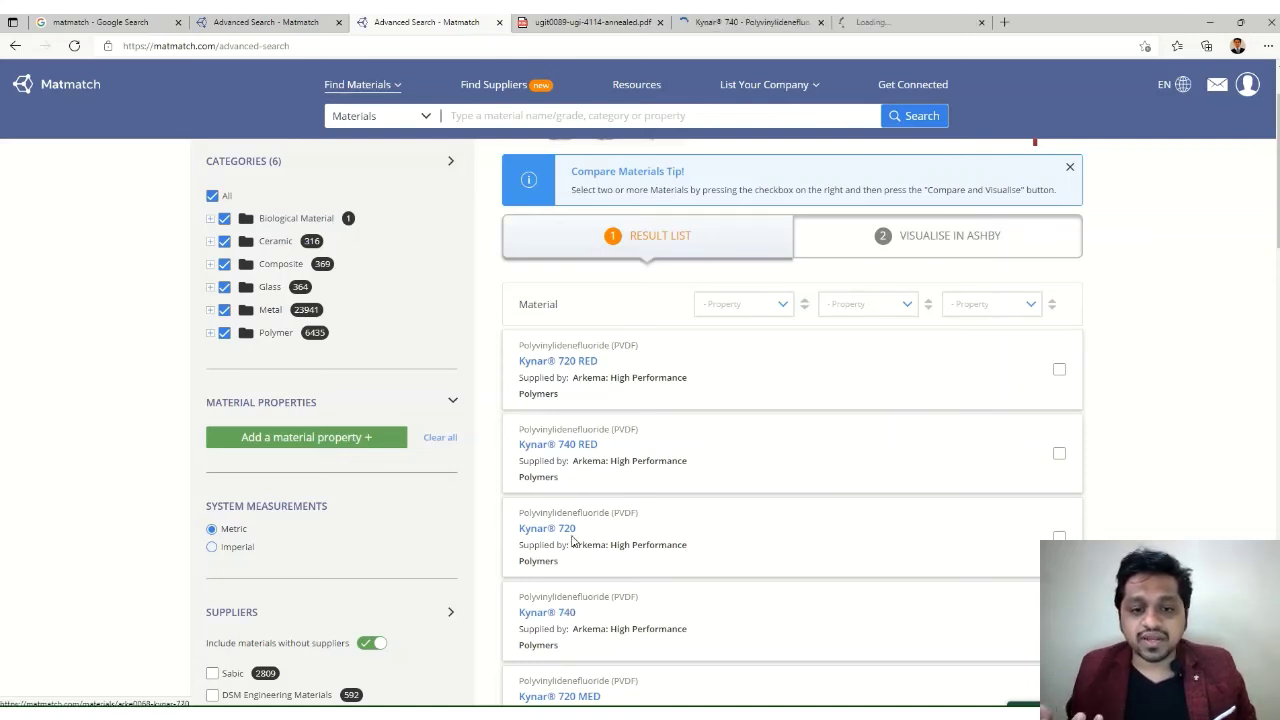
{"action": "middle_click", "coordinate": [573, 537]}
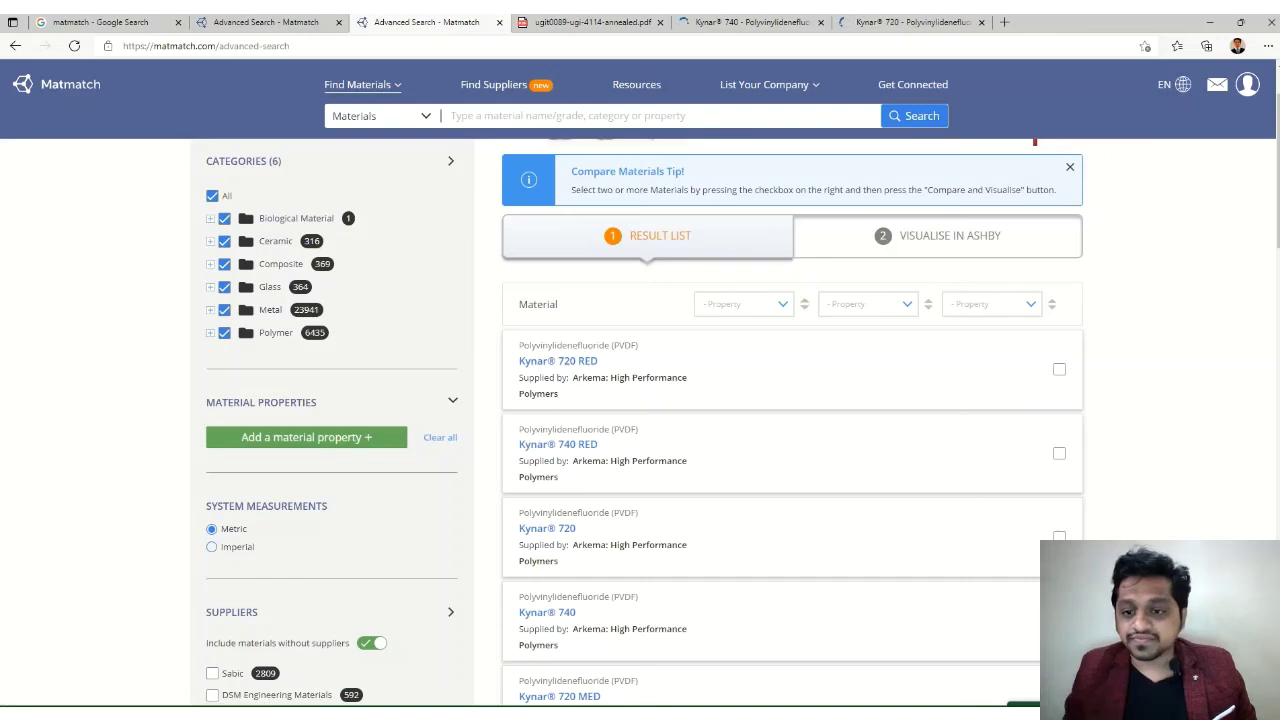
Select Kynar 720 and Kynar 740 in the result list, compare them, and chart their coefficient of friction.
{"action": "left_click", "coordinate": [1059, 537]}
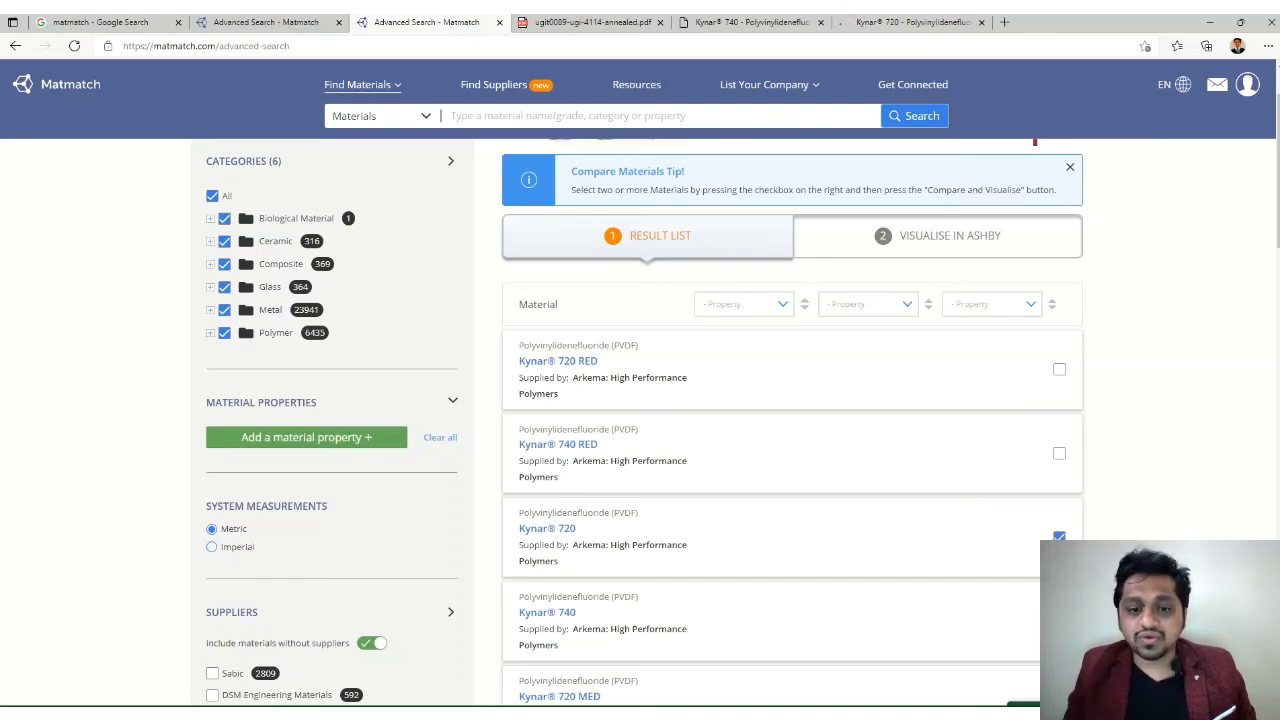
{"action": "left_click", "coordinate": [1059, 621]}
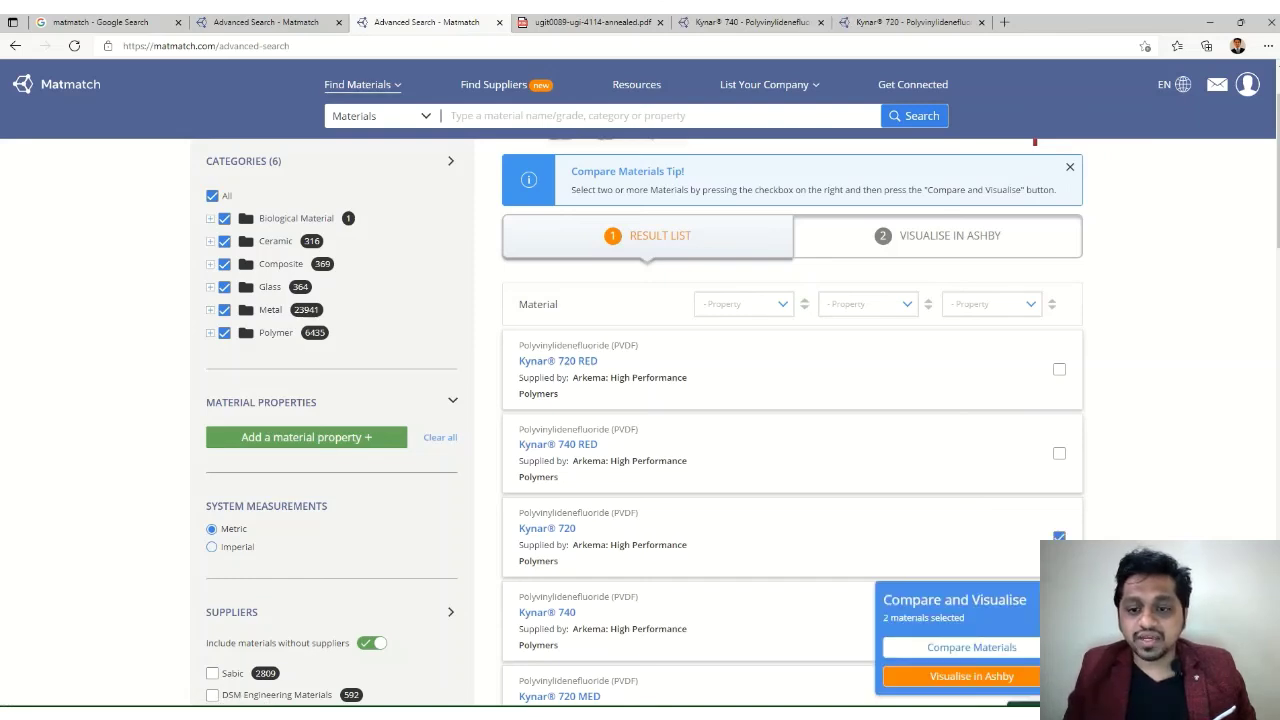
{"action": "left_click", "coordinate": [969, 648]}
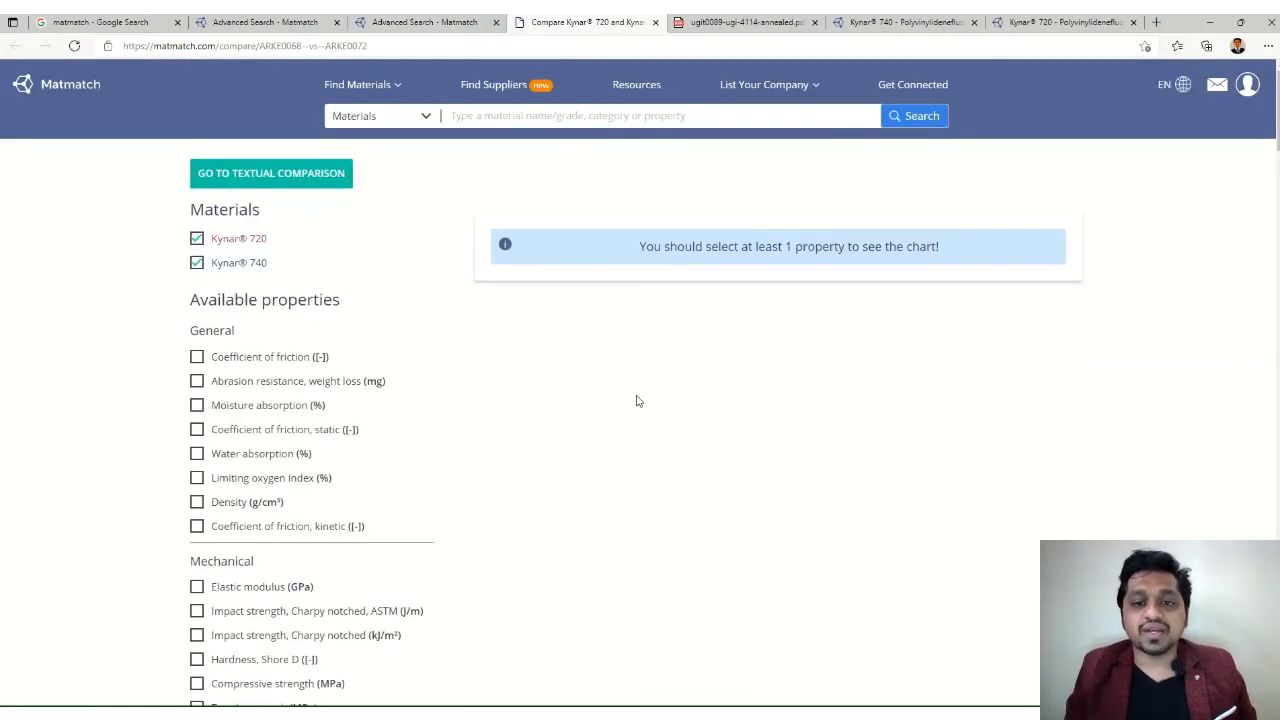
{"action": "left_click", "coordinate": [197, 357]}
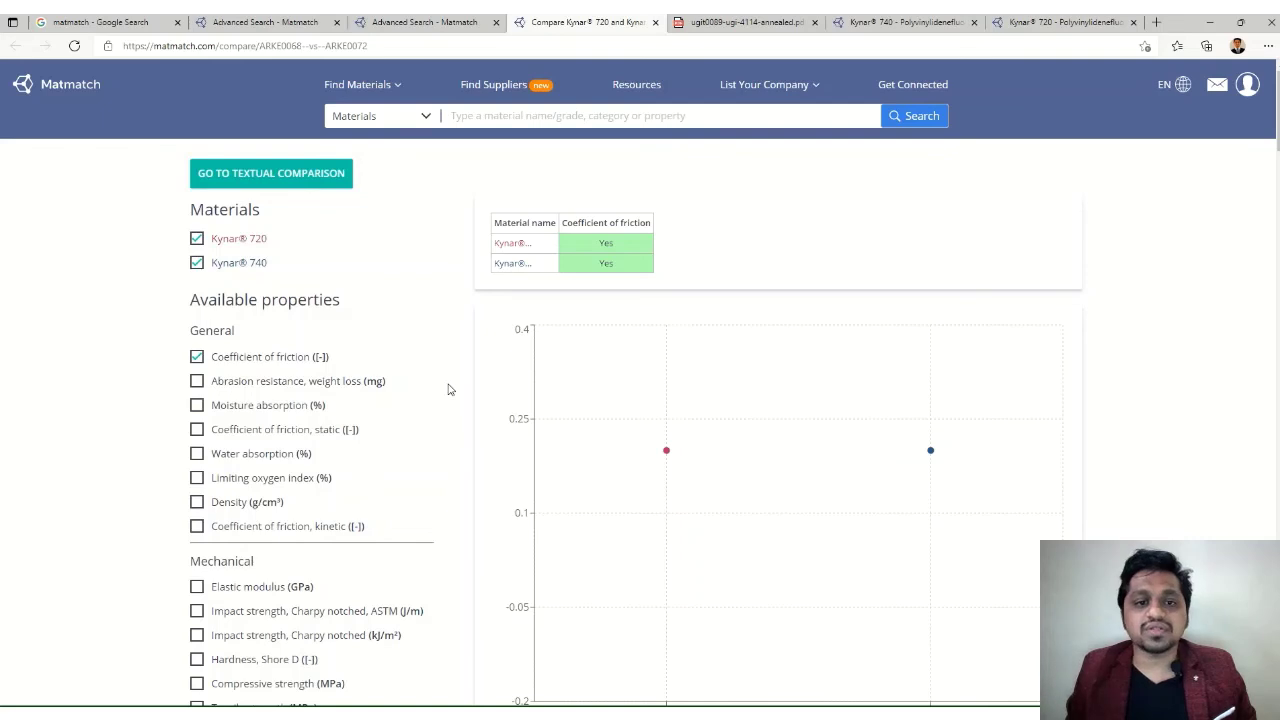
Add elastic modulus to the Kynar 720 and Kynar 740 comparison, plotting it against coefficient of friction, and examine the chart.
{"action": "scroll", "coordinate": [686, 432], "scroll_direction": "down", "scroll_amount": 2}
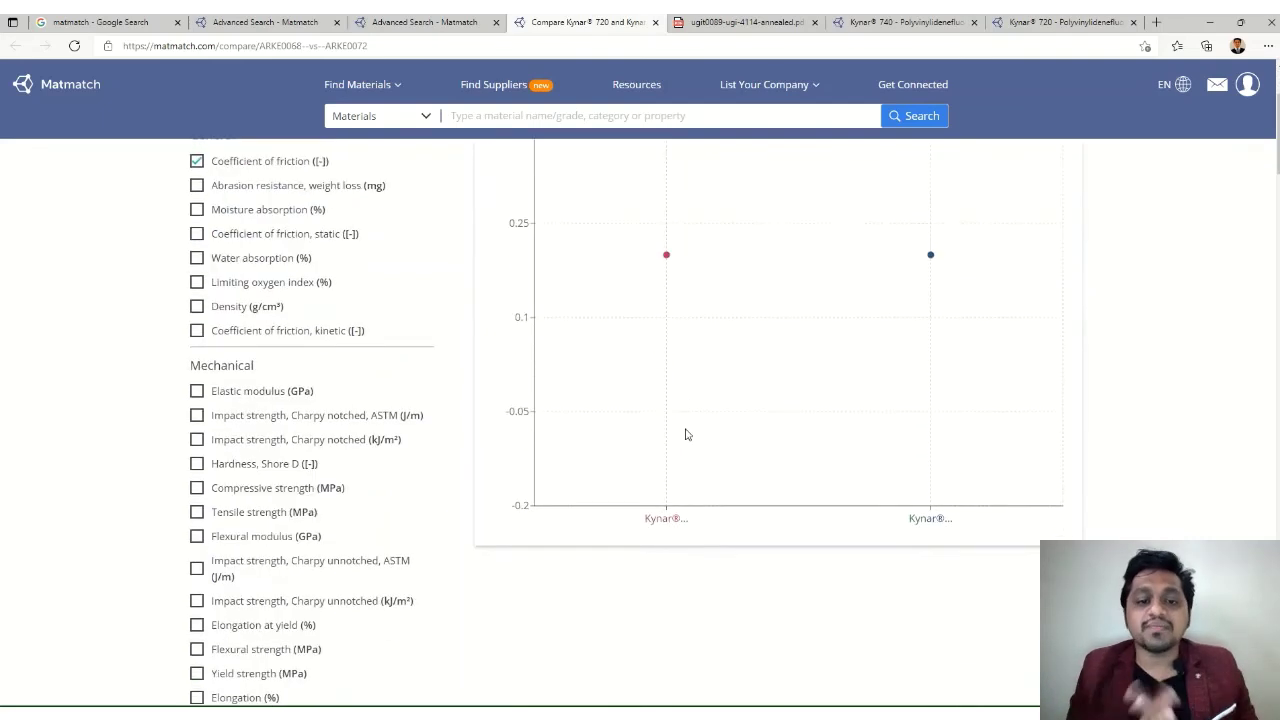
{"action": "scroll", "coordinate": [694, 458], "scroll_direction": "up", "scroll_amount": 1}
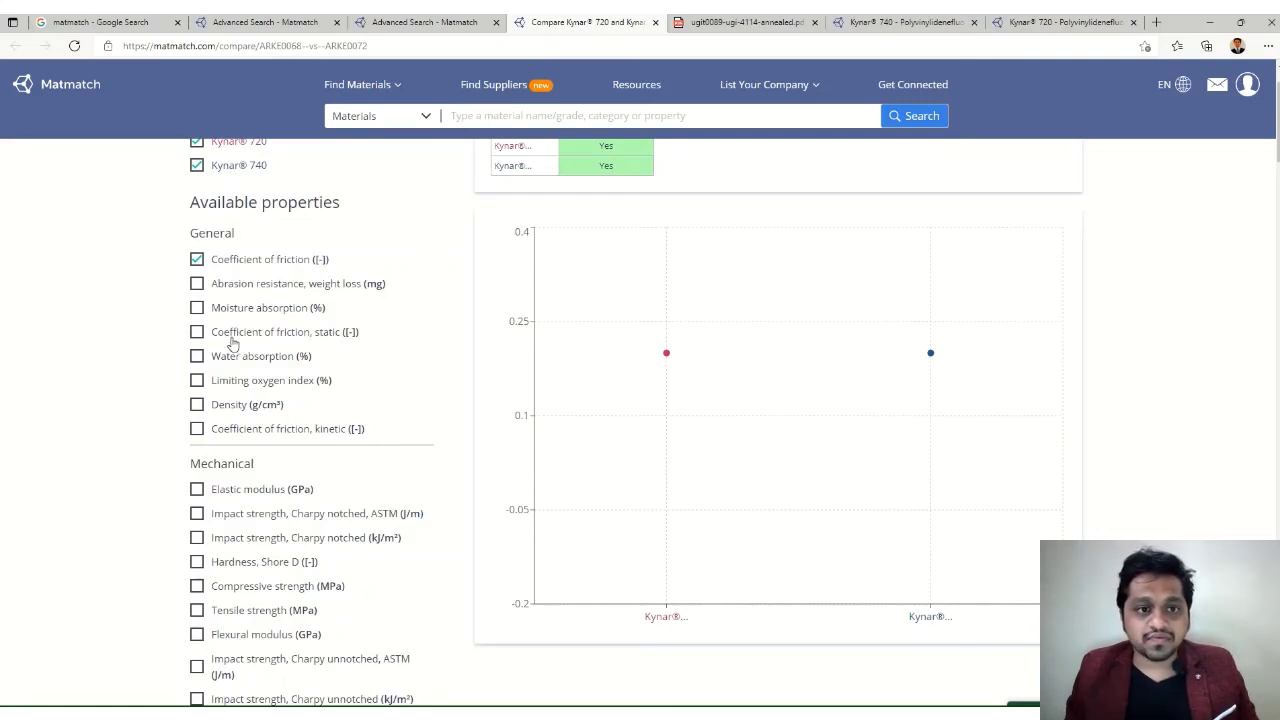
{"action": "left_click", "coordinate": [197, 489]}
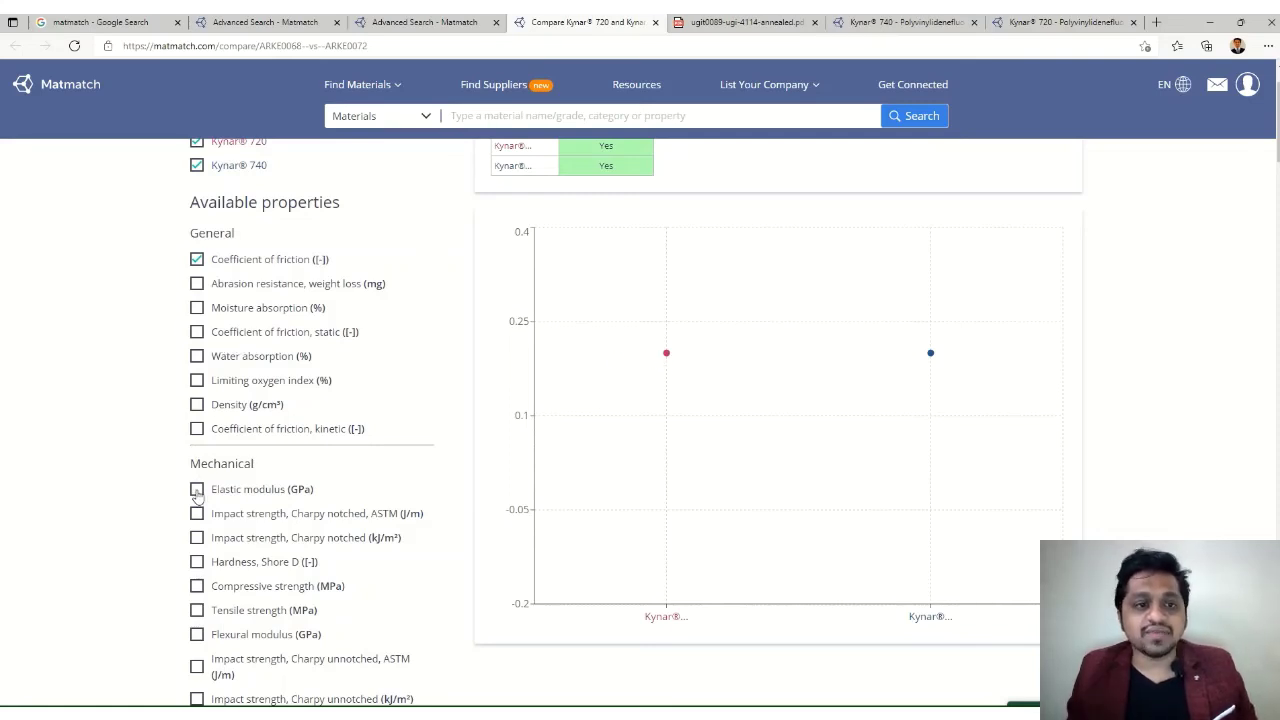
{"action": "scroll", "coordinate": [658, 452], "scroll_direction": "up", "scroll_amount": 1}
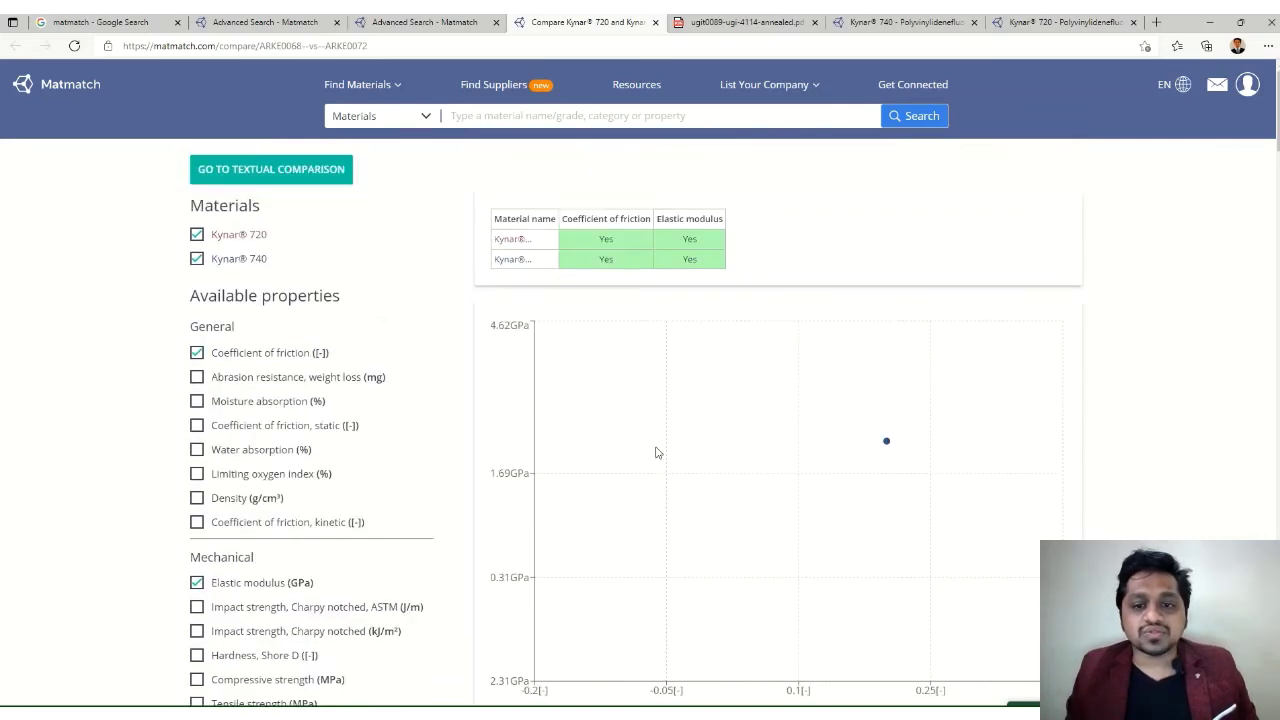
{"action": "scroll", "coordinate": [658, 452], "scroll_direction": "down", "scroll_amount": 1}
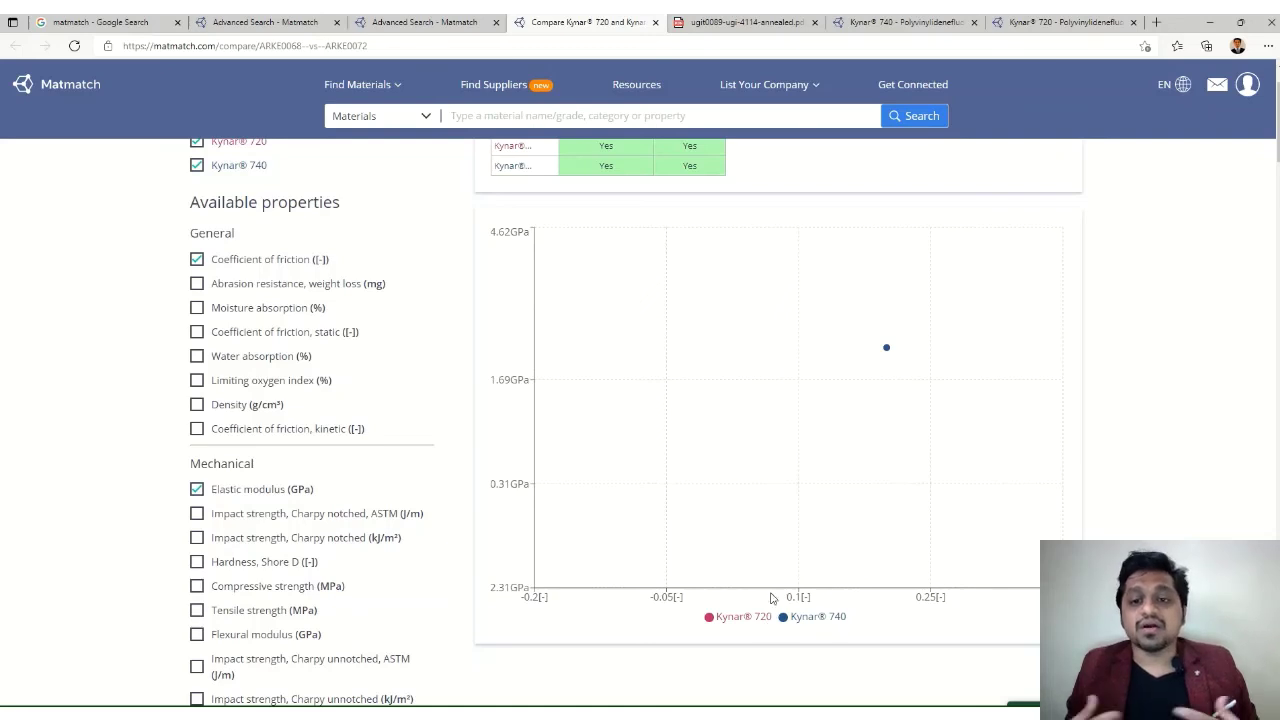
{"action": "scroll", "coordinate": [767, 588], "scroll_direction": "up", "scroll_amount": 1}
{"action": "scroll", "coordinate": [690, 560], "scroll_direction": "down", "scroll_amount": 1}
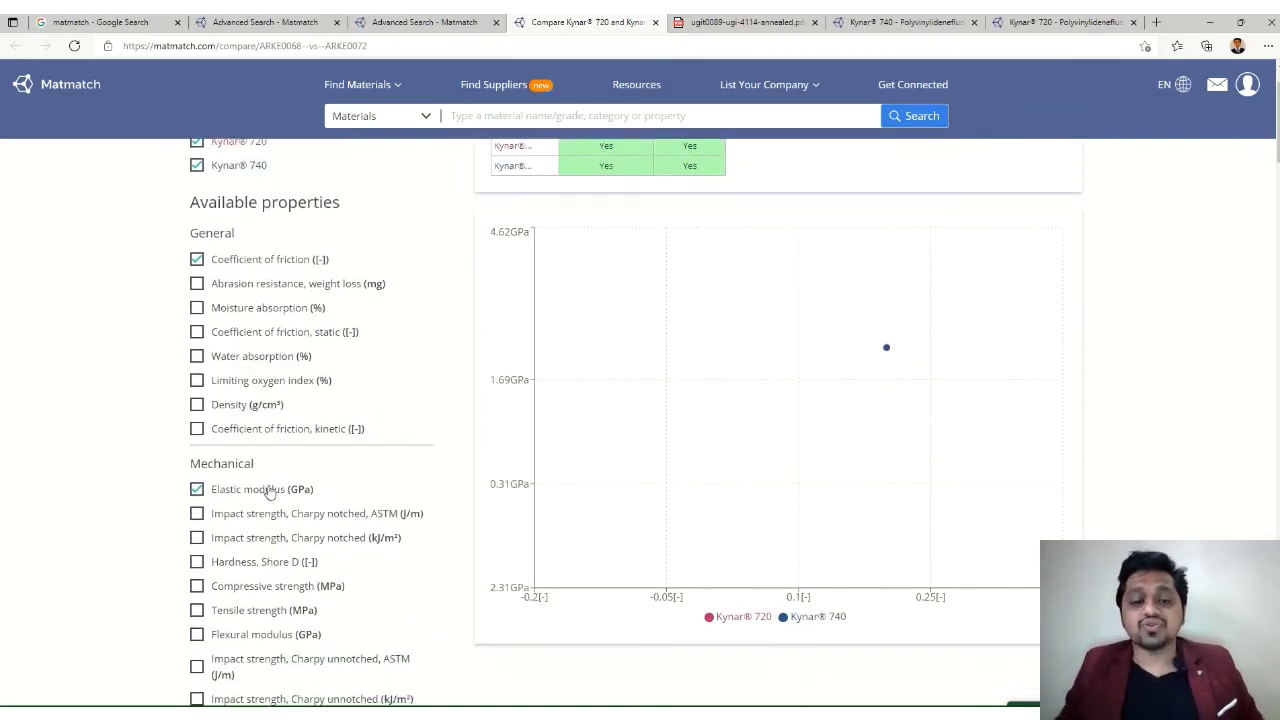
Remove coefficient of friction from the comparison so the chart plots only the elastic modulus of both Kynar grades.
{"action": "left_click", "coordinate": [196, 260]}
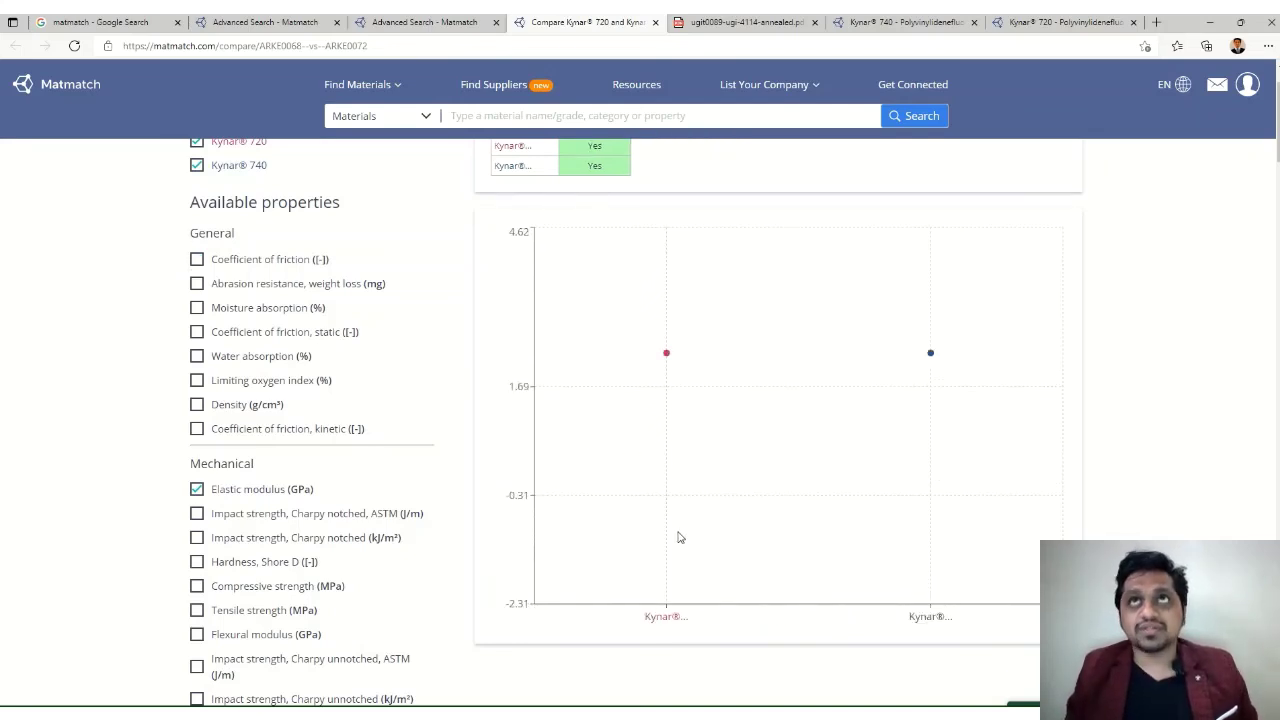
{"action": "scroll", "coordinate": [678, 538], "scroll_direction": "up", "scroll_amount": 1}
{"action": "scroll", "coordinate": [600, 540], "scroll_direction": "down", "scroll_amount": 1}
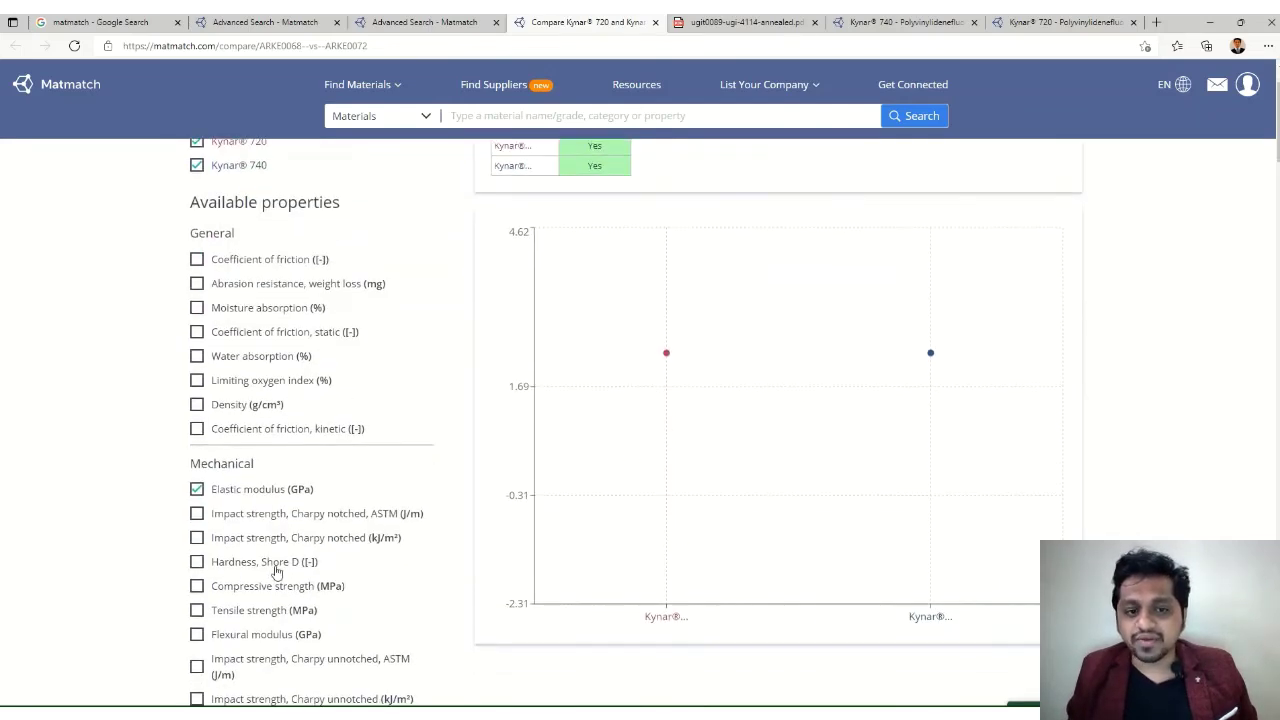
Replace elastic modulus with tensile strength as the charted property for the two Kynar materials and review the comparison.
{"action": "left_click", "coordinate": [197, 610]}
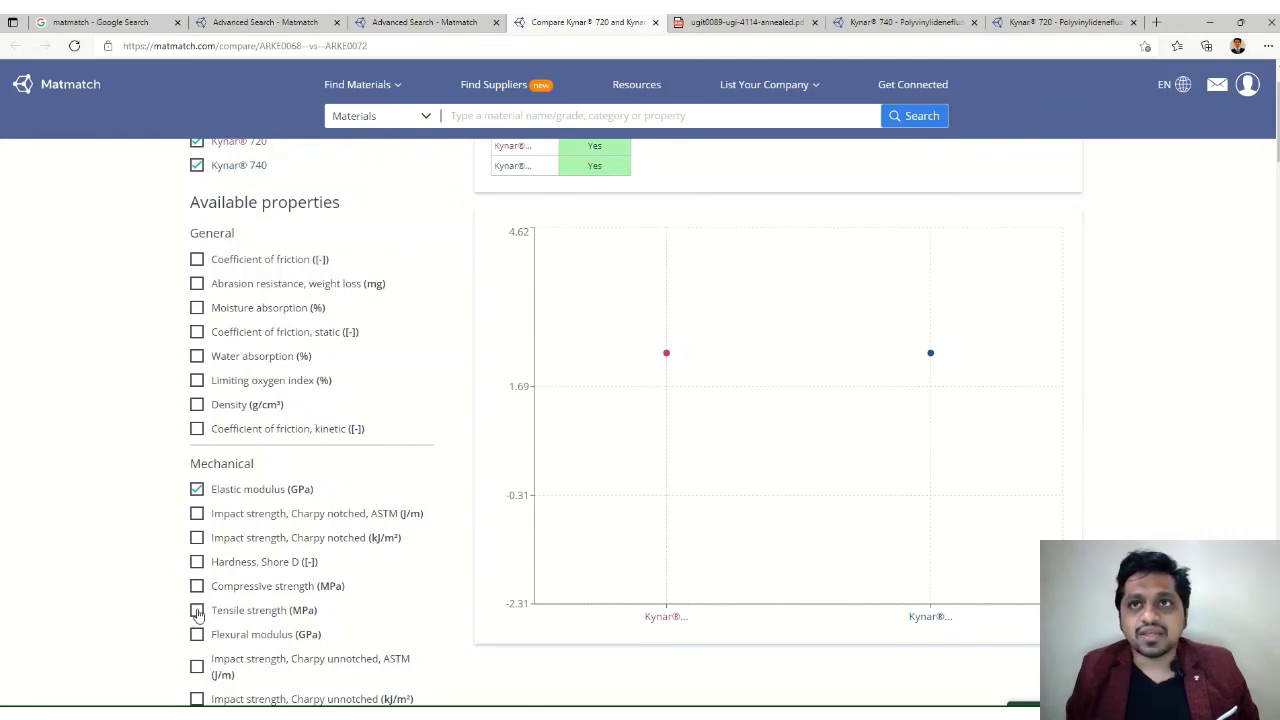
{"action": "left_click", "coordinate": [197, 490]}
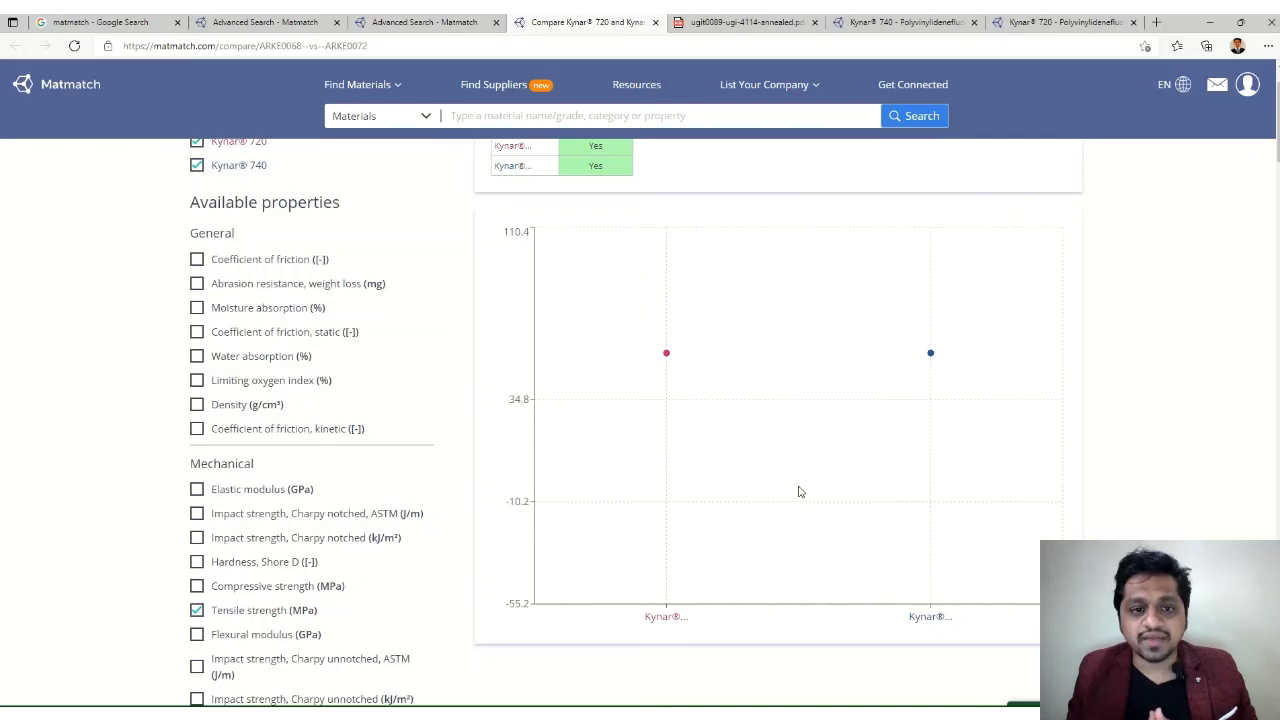
{"action": "scroll", "coordinate": [798, 491], "scroll_direction": "up", "scroll_amount": 1}
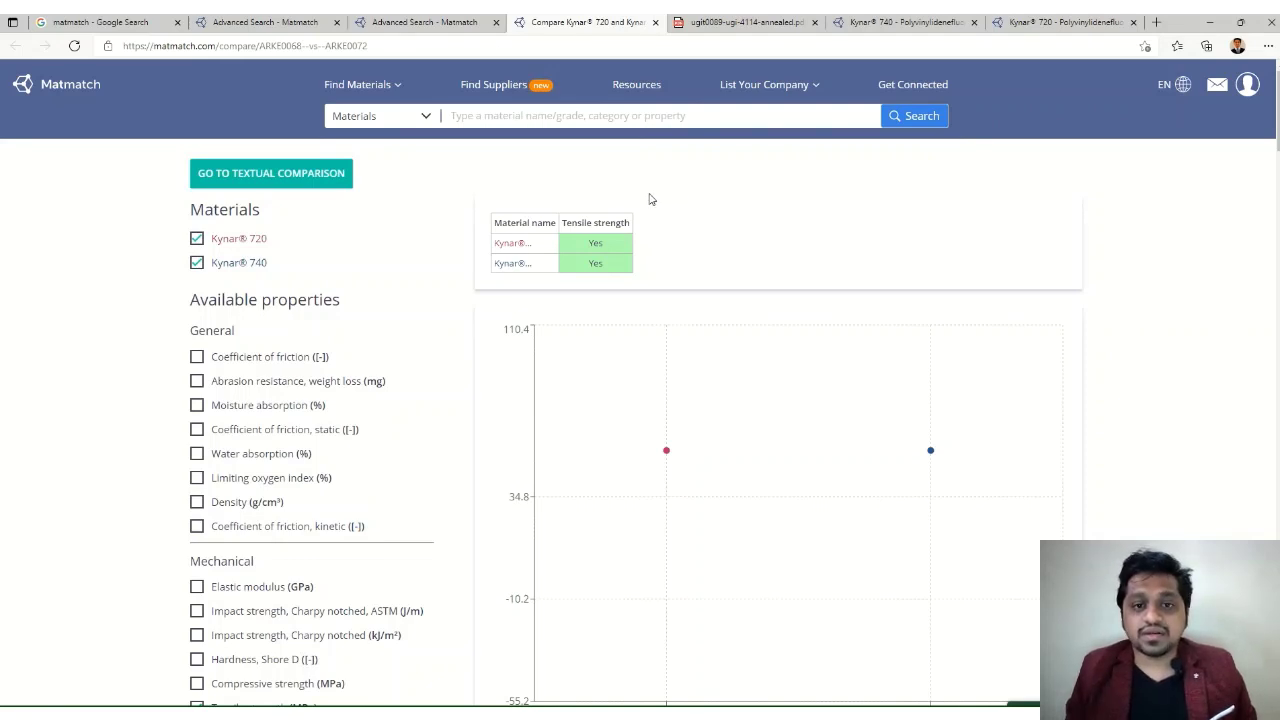
{"action": "mouse_move", "coordinate": [569, 19]}
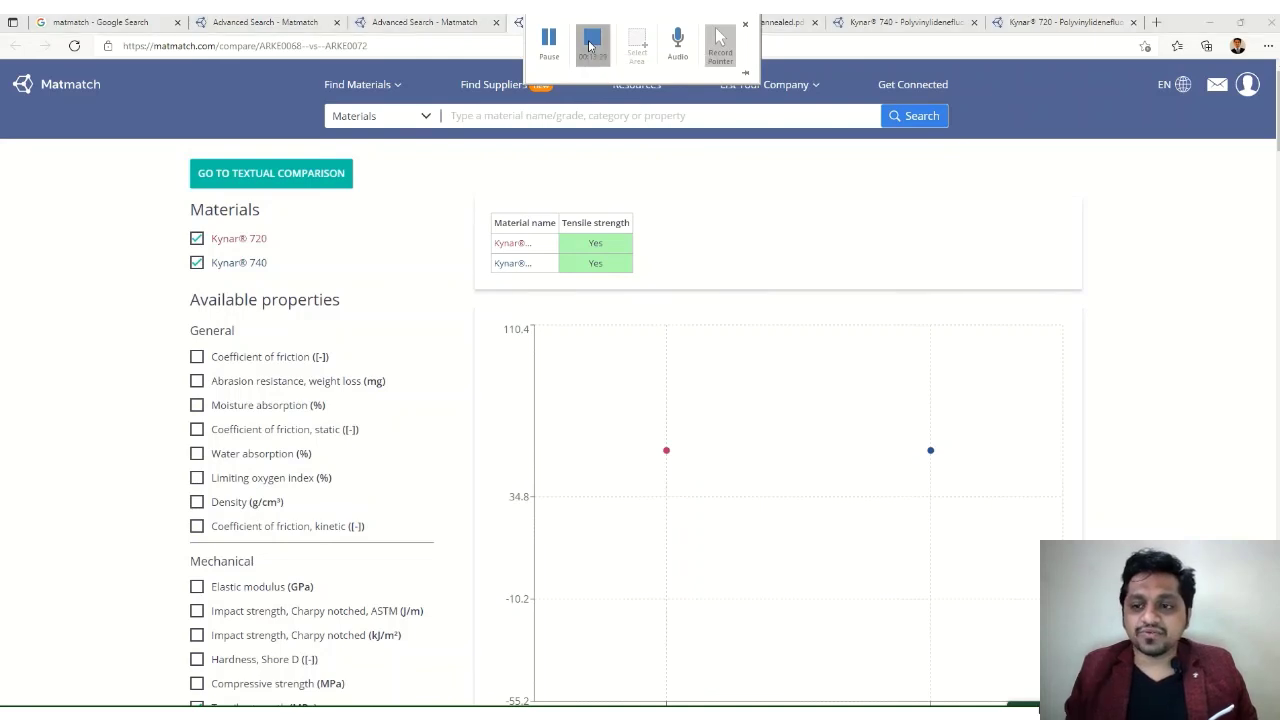
{"action": "left_click", "coordinate": [591, 45]}
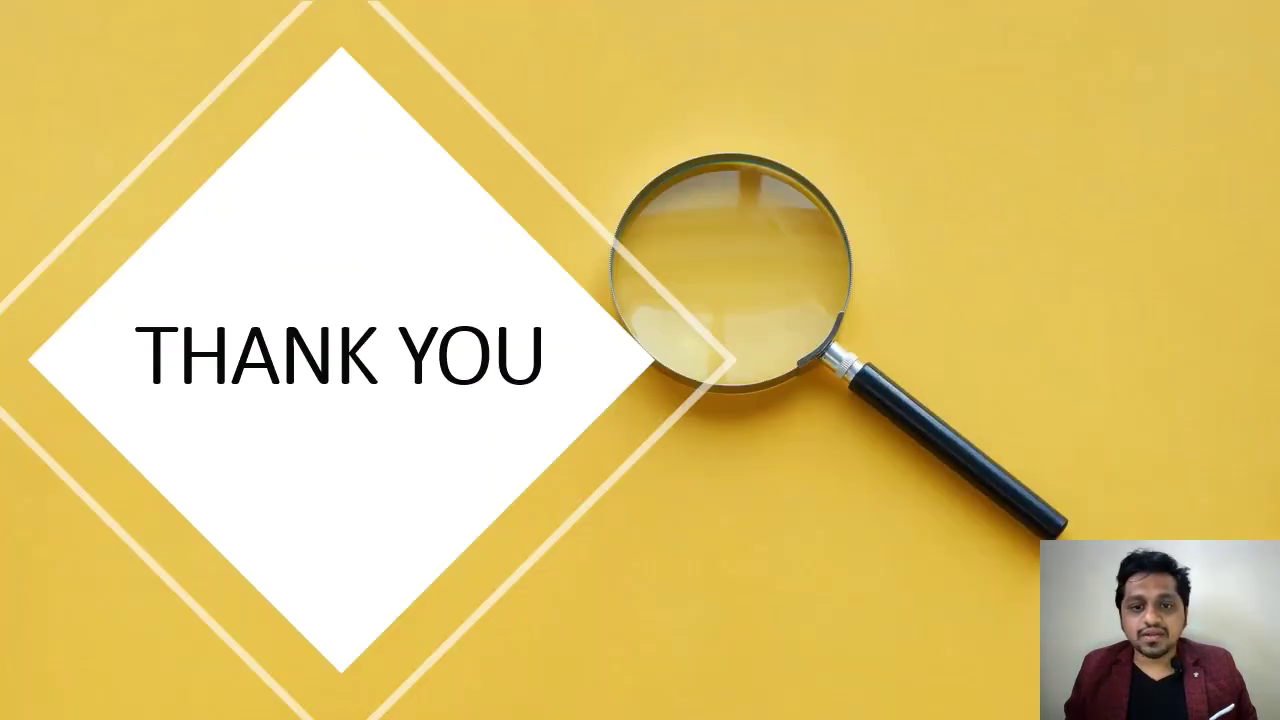